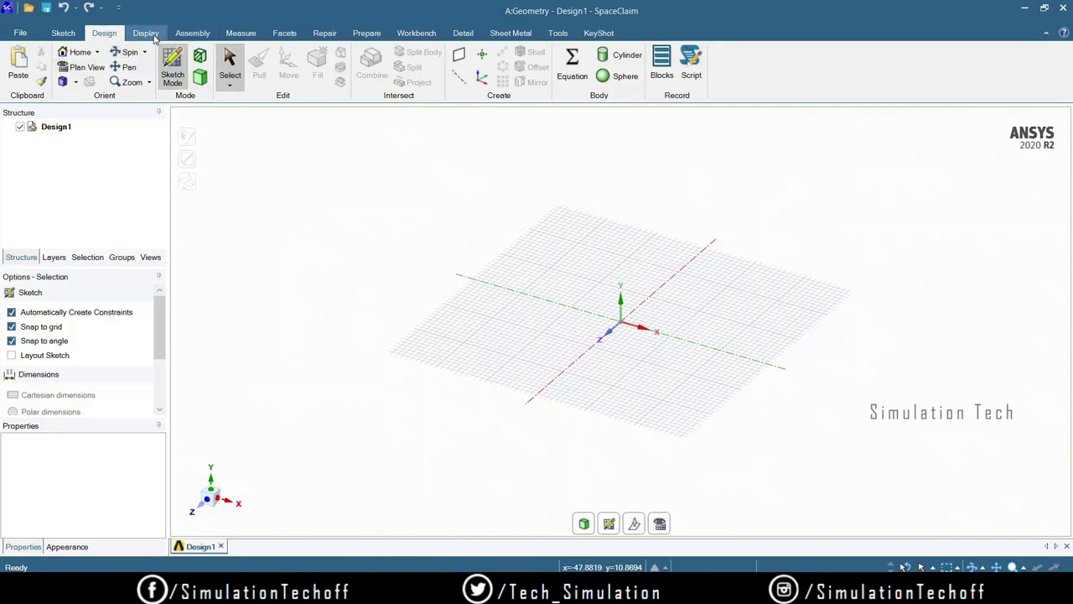
pyautogui.click(154, 38)
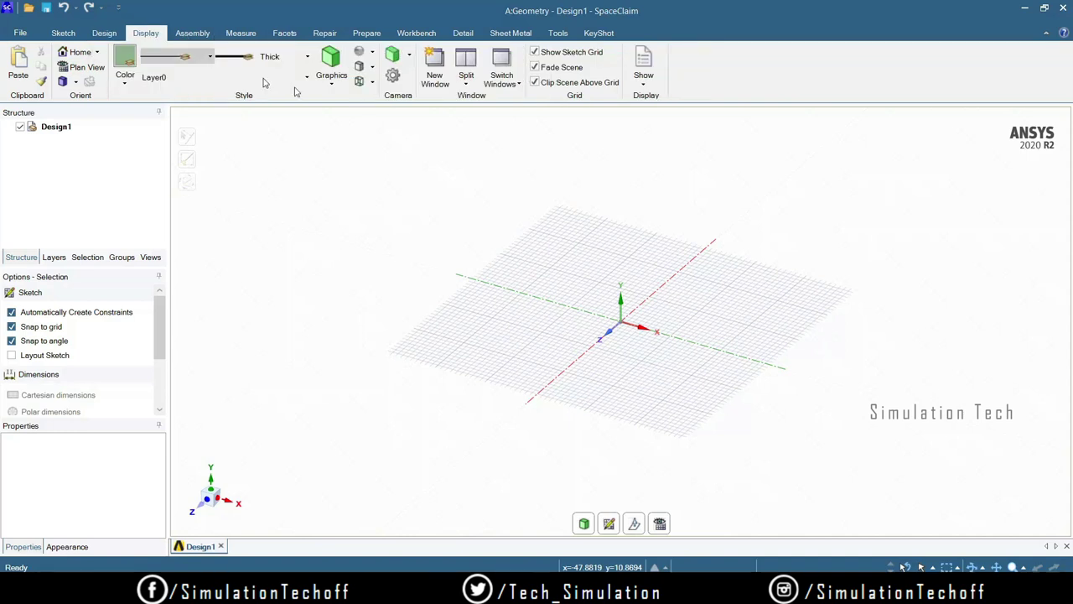
pyautogui.click(194, 33)
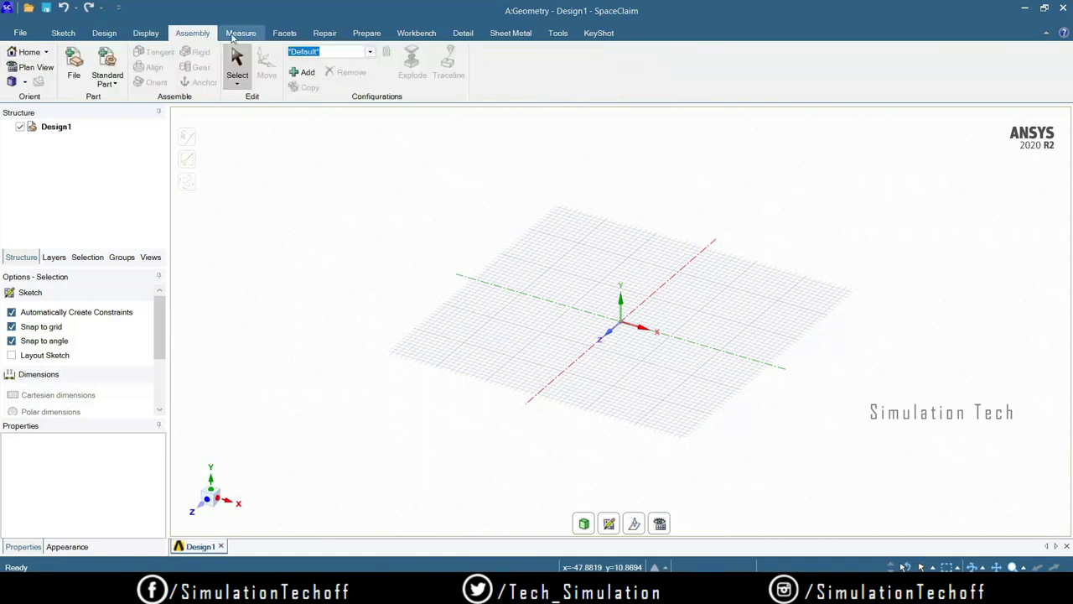
pyautogui.click(324, 34)
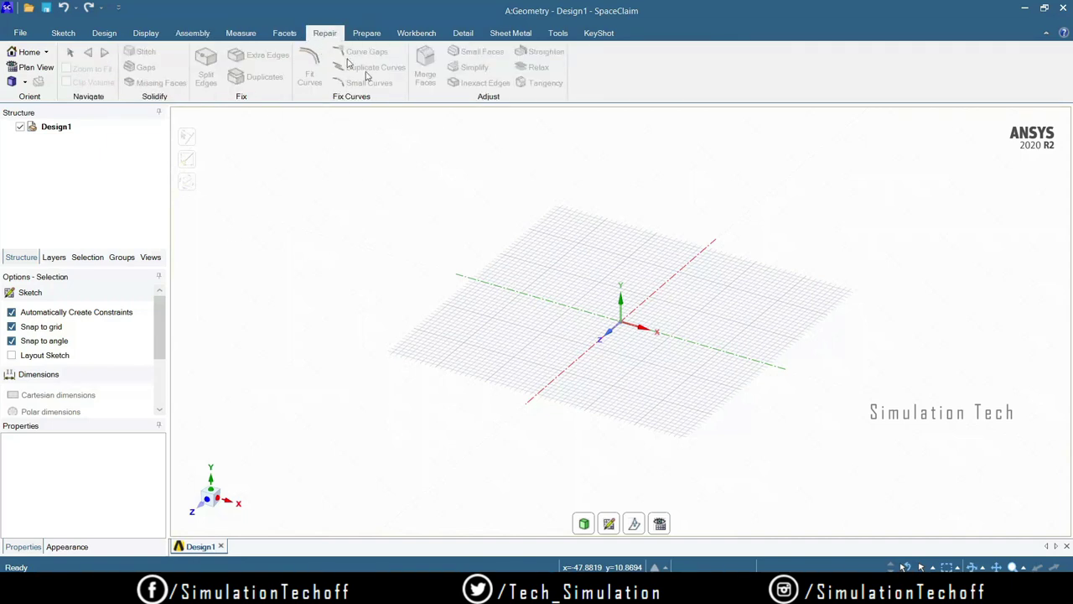
pyautogui.click(419, 34)
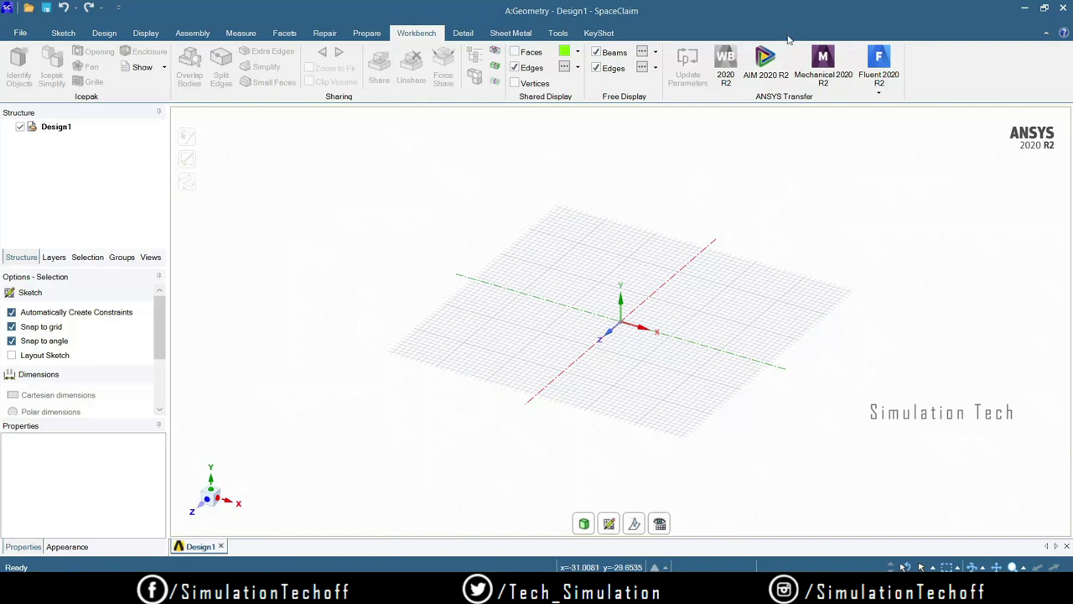
pyautogui.click(62, 33)
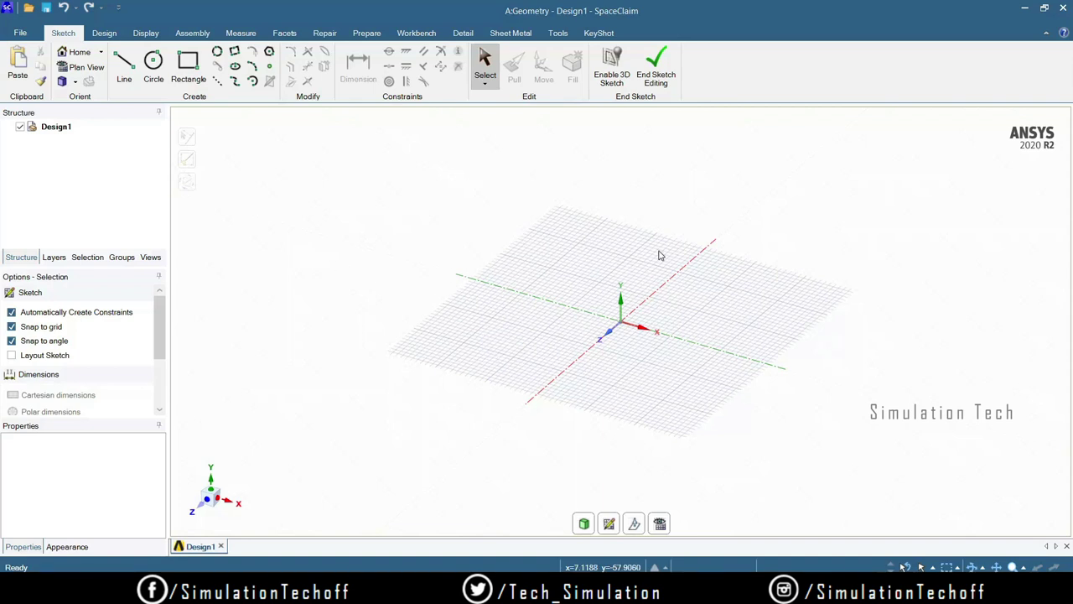
pyautogui.click(627, 320)
pyautogui.click(578, 385)
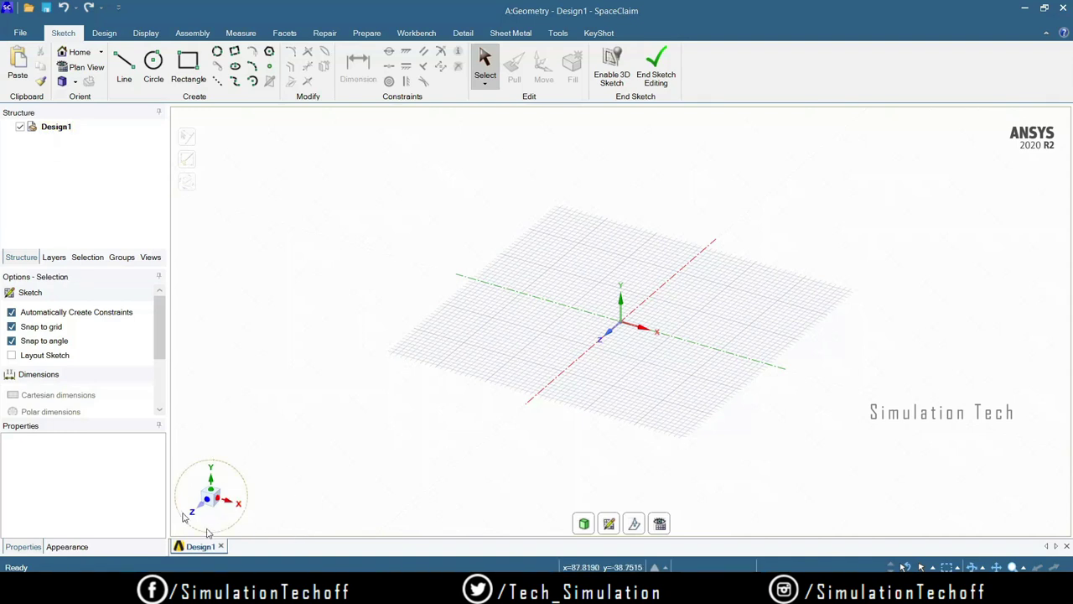
pyautogui.moveTo(219, 497)
pyautogui.moveTo(224, 495)
pyautogui.mouseDown()
pyautogui.moveTo(174, 492)
pyautogui.moveTo(277, 494)
pyautogui.mouseUp()
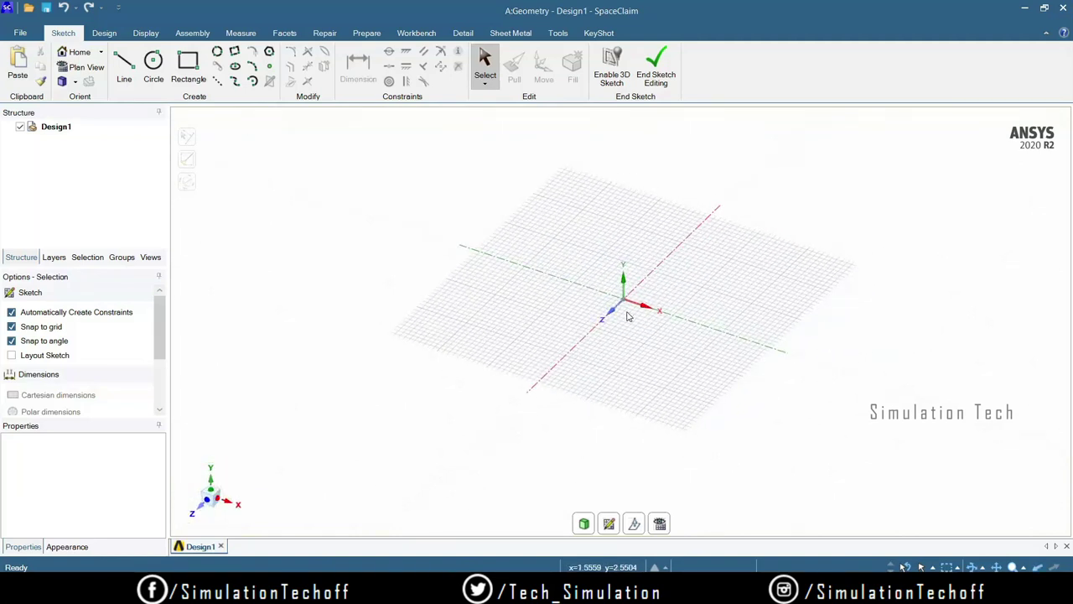
pyautogui.press('h')
pyautogui.scroll(2, 628, 311)
pyautogui.scroll(-2, 628, 309)
pyautogui.scroll(2, 630, 307)
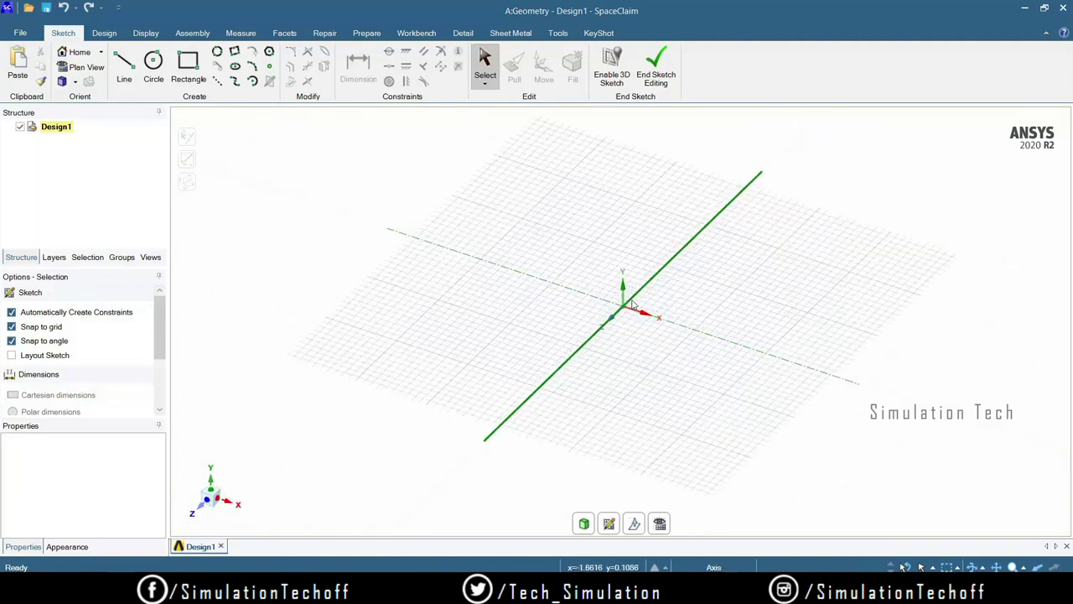
pyautogui.scroll(-1, 633, 306)
pyautogui.moveTo(790, 364); pyautogui.dragTo(795, 371, button='middle')
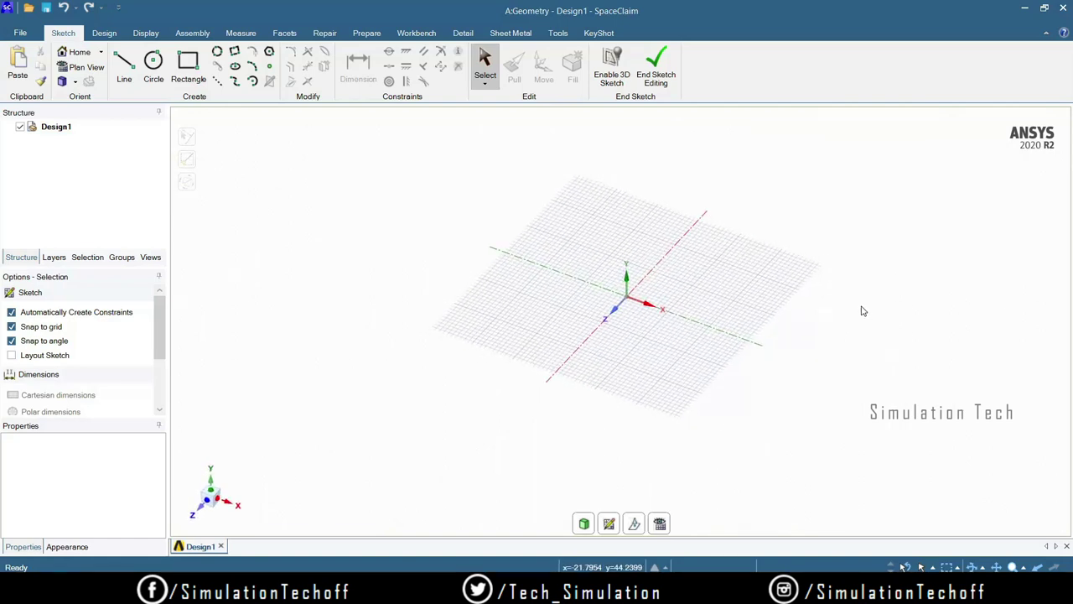
pyautogui.moveTo(838, 307)
pyautogui.keyDown('shift'); pyautogui.mouseDown(button='middle')
pyautogui.moveTo(723, 333)
pyautogui.moveTo(671, 285)
pyautogui.mouseUp(button='middle'); pyautogui.keyUp('shift')
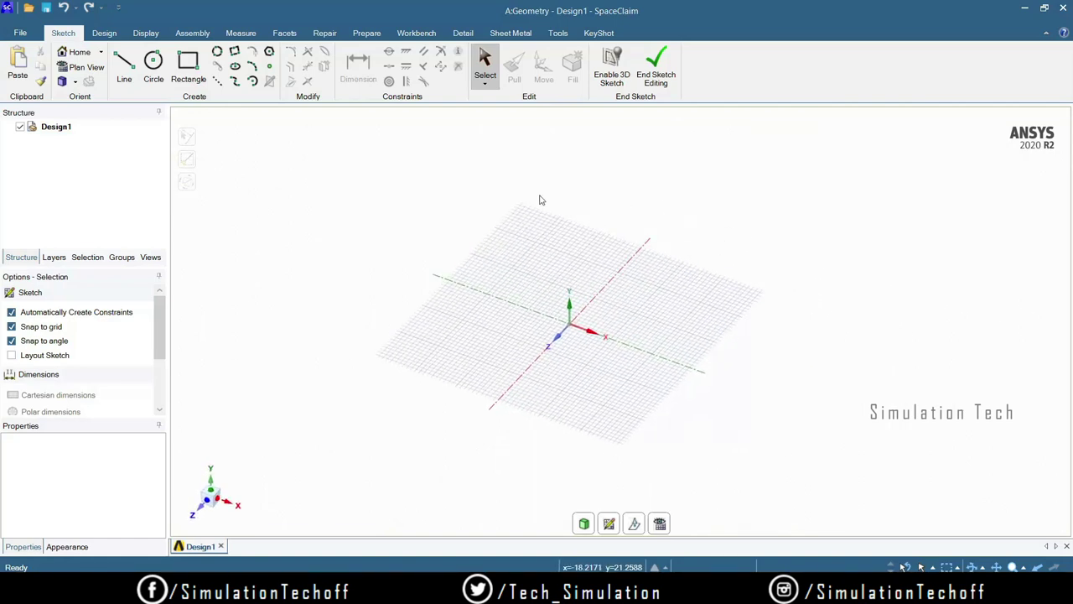
# - Sketch a rectangle of about 32 by 36 mm on the horizontal grid, starting from the origin
pyautogui.click(189, 64)
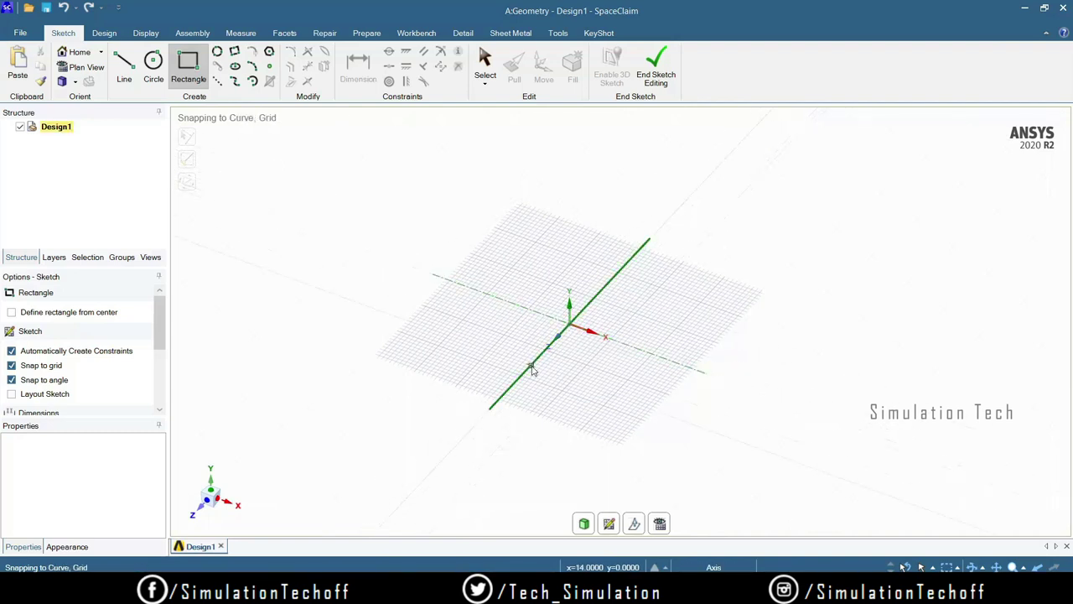
pyautogui.click(571, 326)
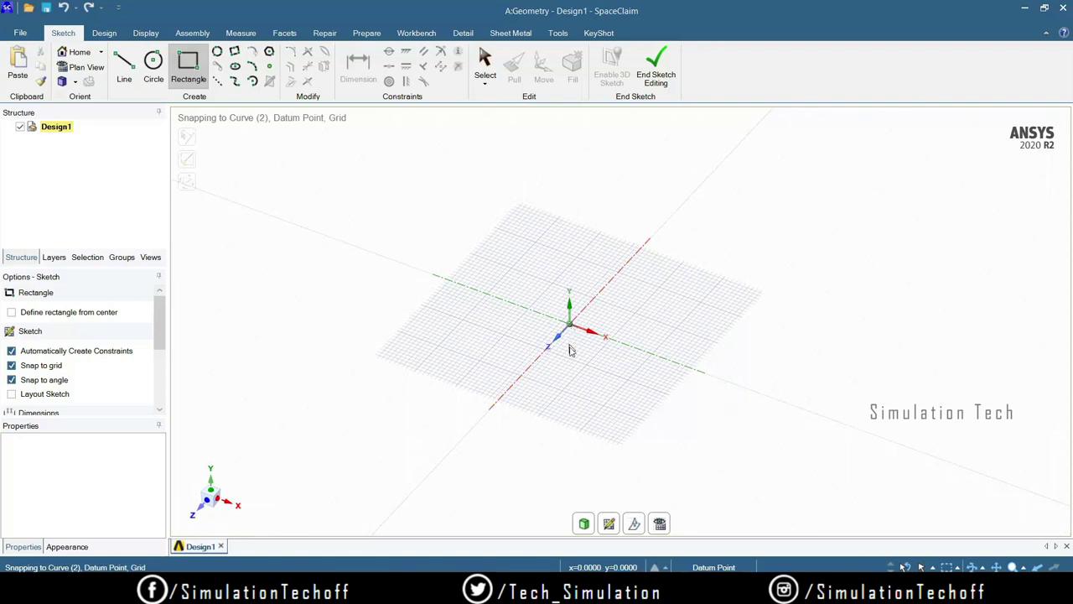
pyautogui.click(642, 460)
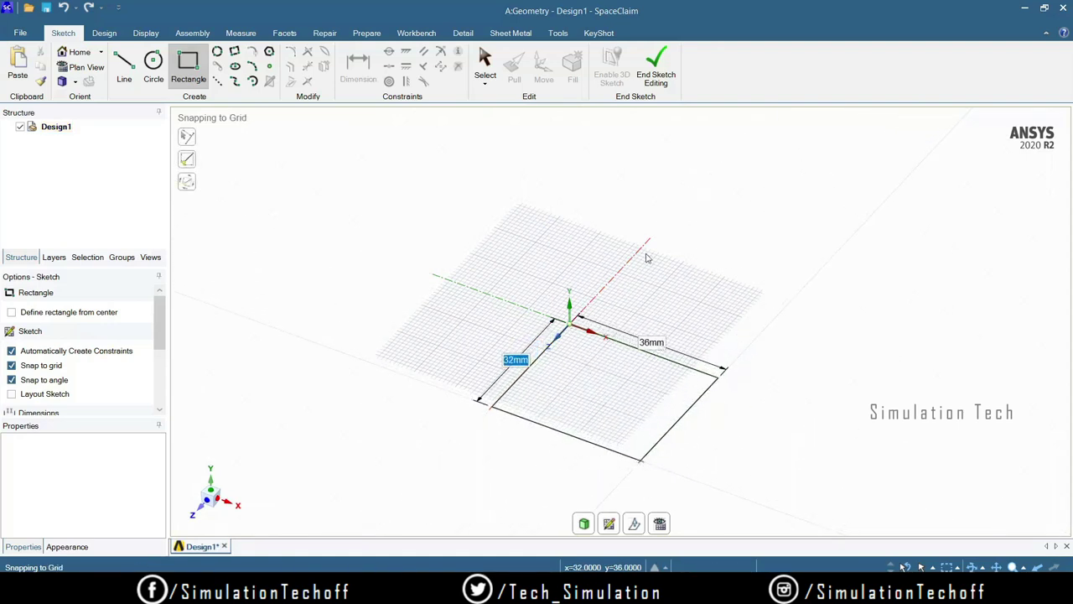
pyautogui.press('Return')
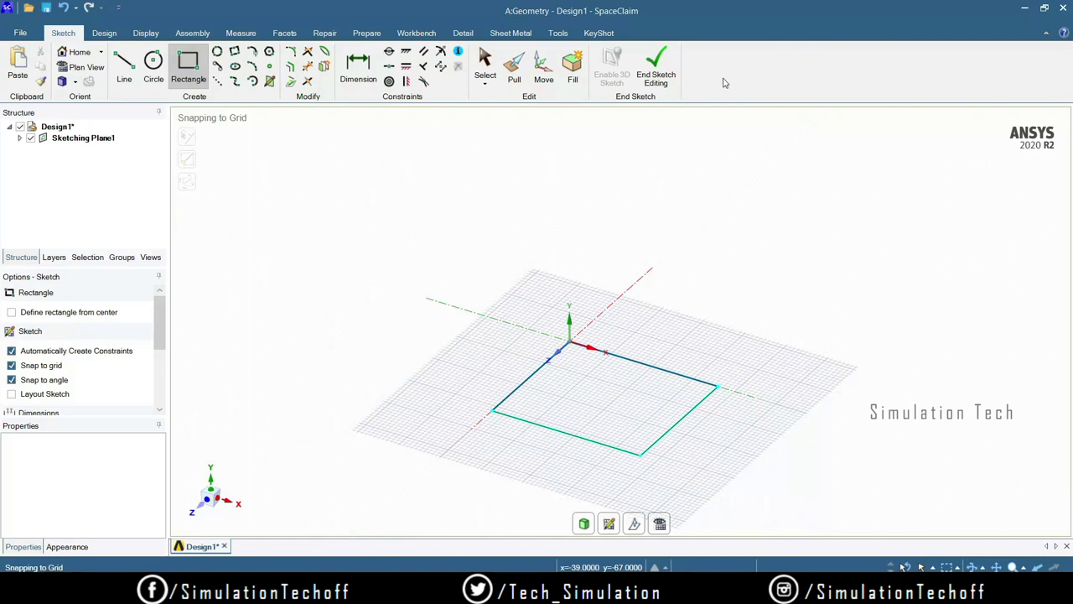
# - Pull the rectangle's face up into a solid block and extend its top face by a further 40 mm
pyautogui.click(515, 75)
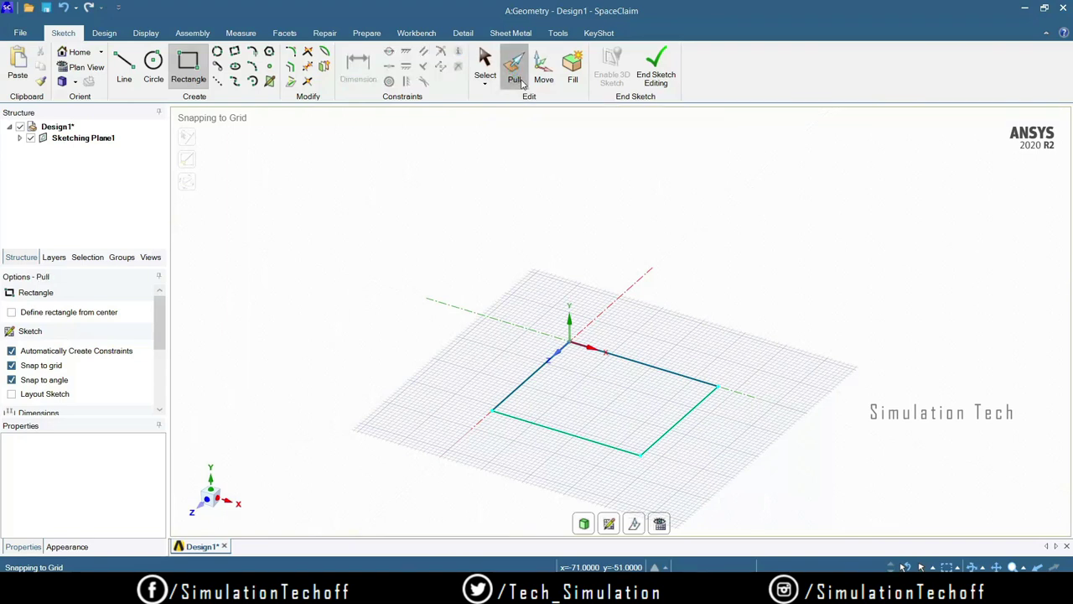
pyautogui.click(643, 378)
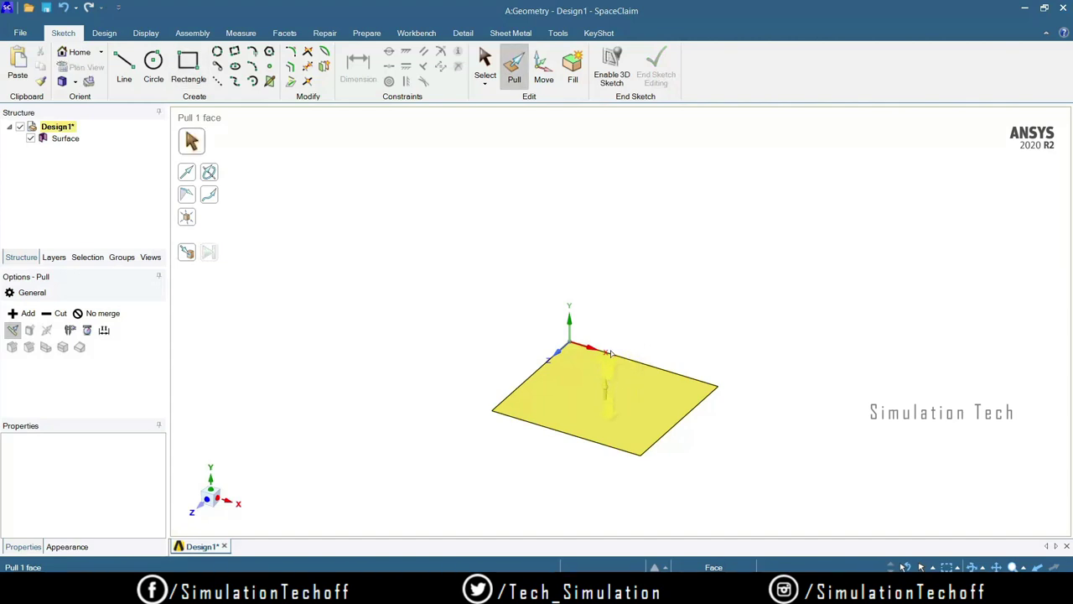
pyautogui.moveTo(611, 354); pyautogui.dragTo(602, 246)
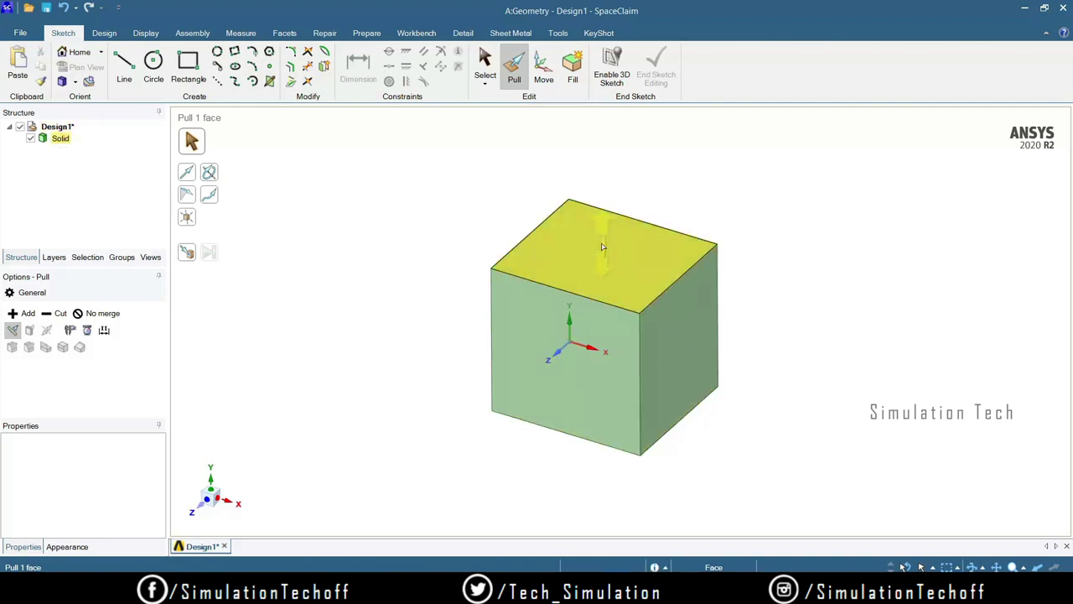
pyautogui.write('40')
pyautogui.press('Return')
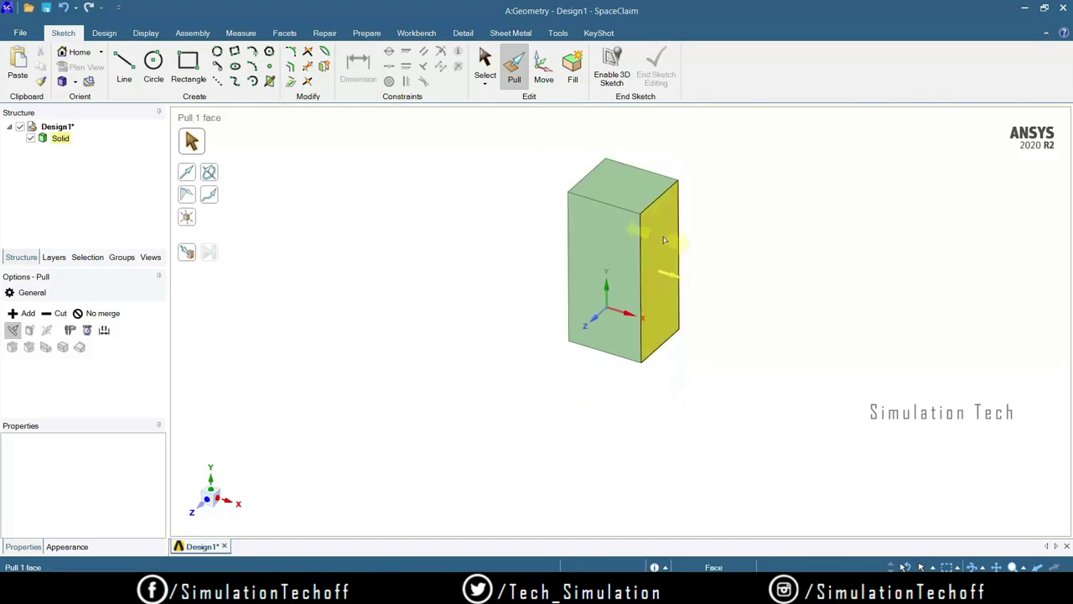
pyautogui.scroll(1, 663, 236)
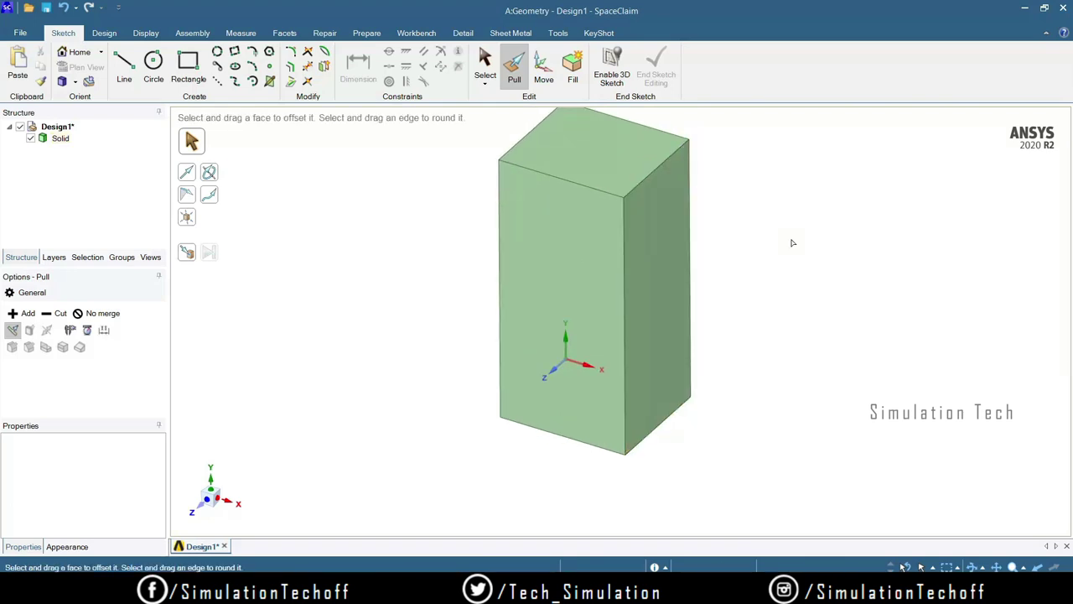
# - Undo the block's pulls and the rectangle sketch
pyautogui.hotkey('ctrl', 'z')
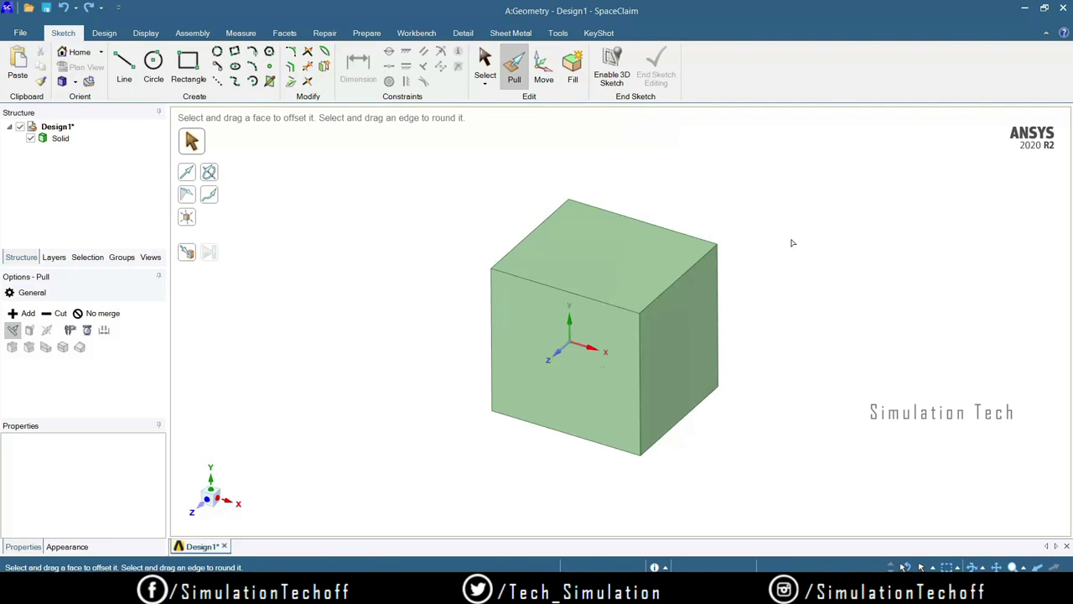
pyautogui.hotkey('ctrl', 'z')
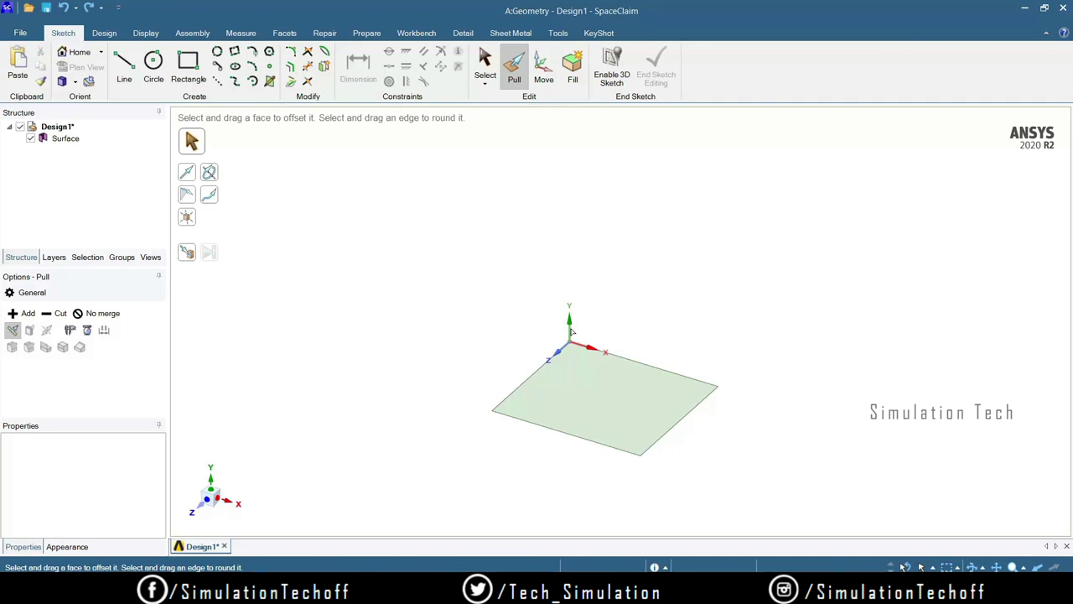
pyautogui.press('r')
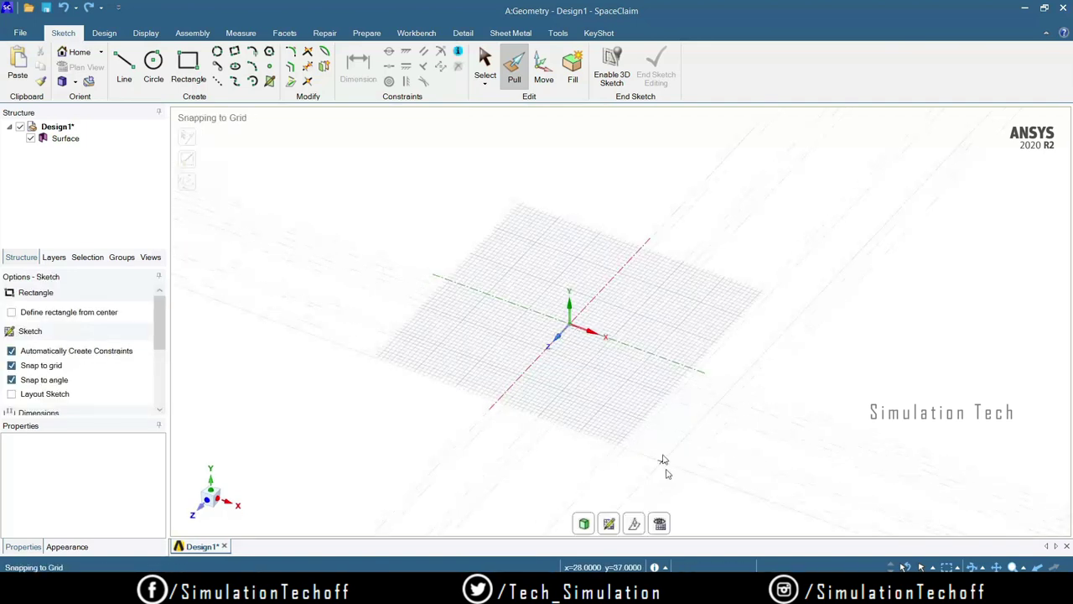
# - Move sketching to the vertical XY plane and sketch a rectangle of about 35 by 39 mm from the origin
pyautogui.click(187, 67)
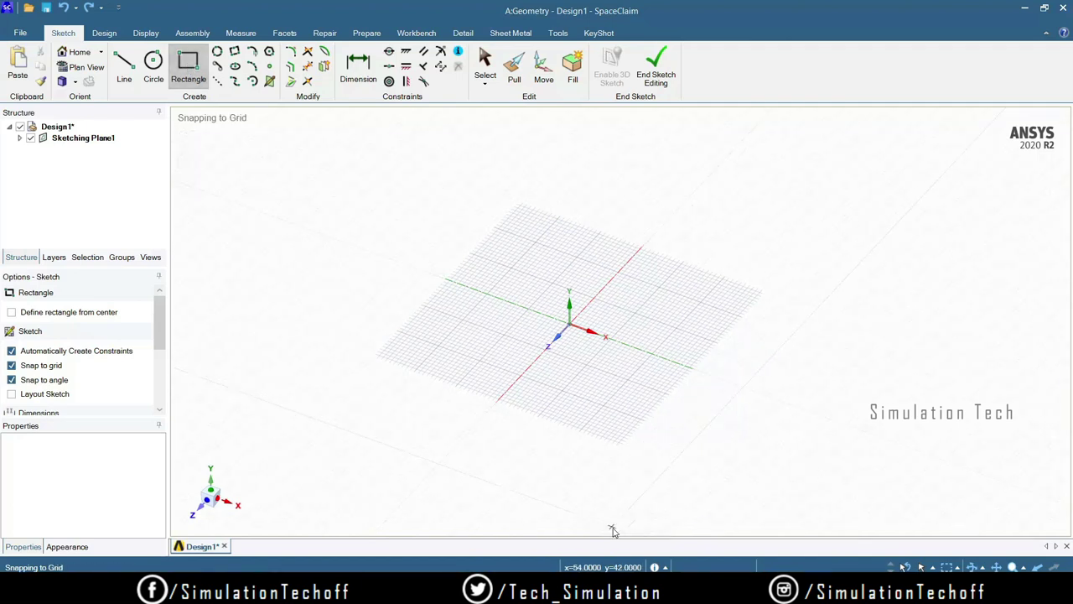
pyautogui.click(612, 530)
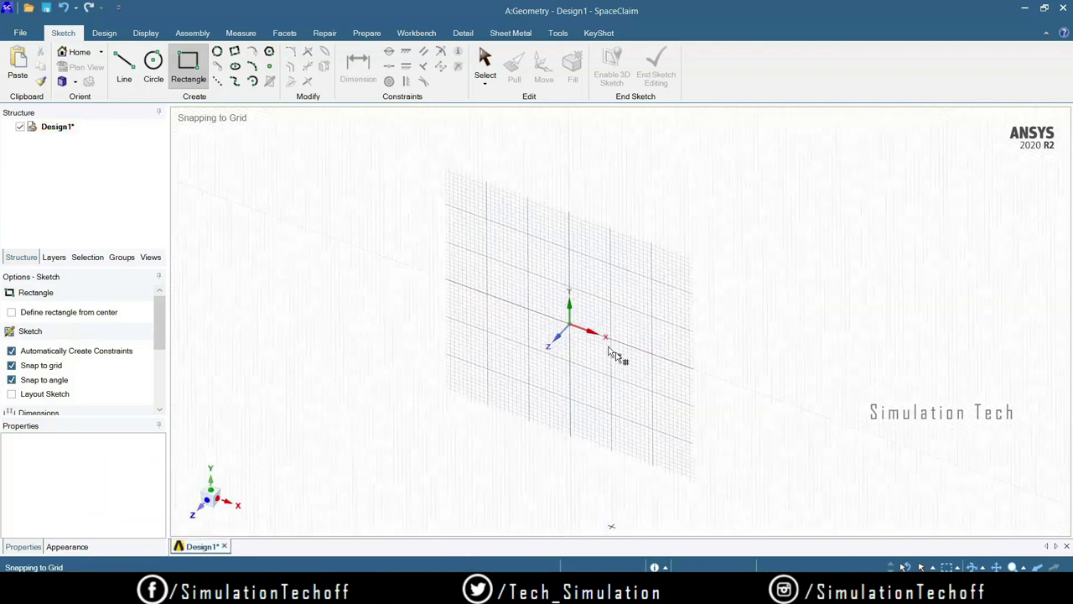
pyautogui.click(554, 346)
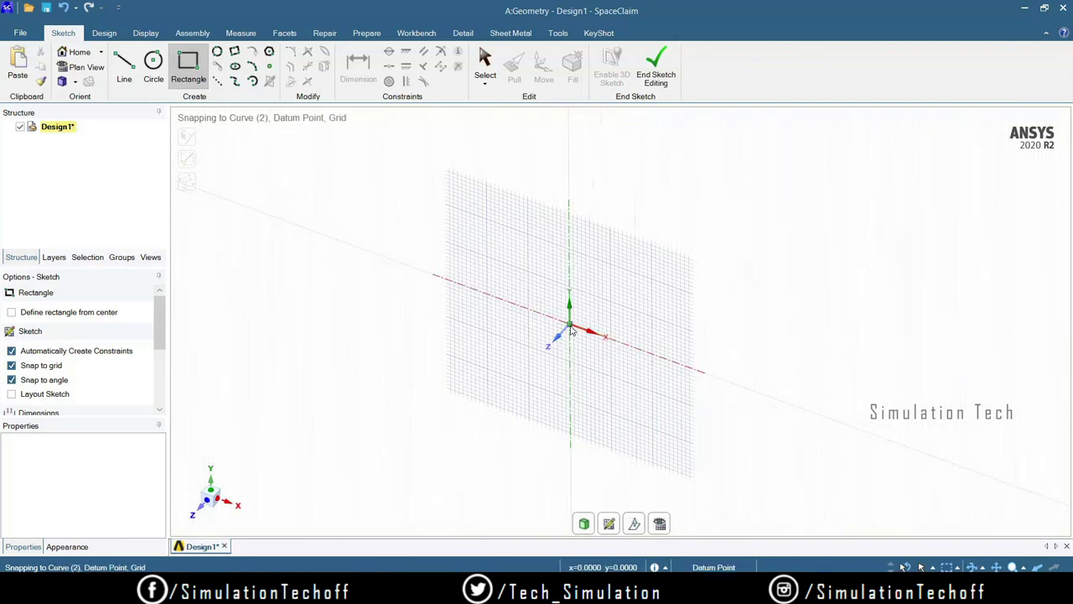
pyautogui.click(570, 327)
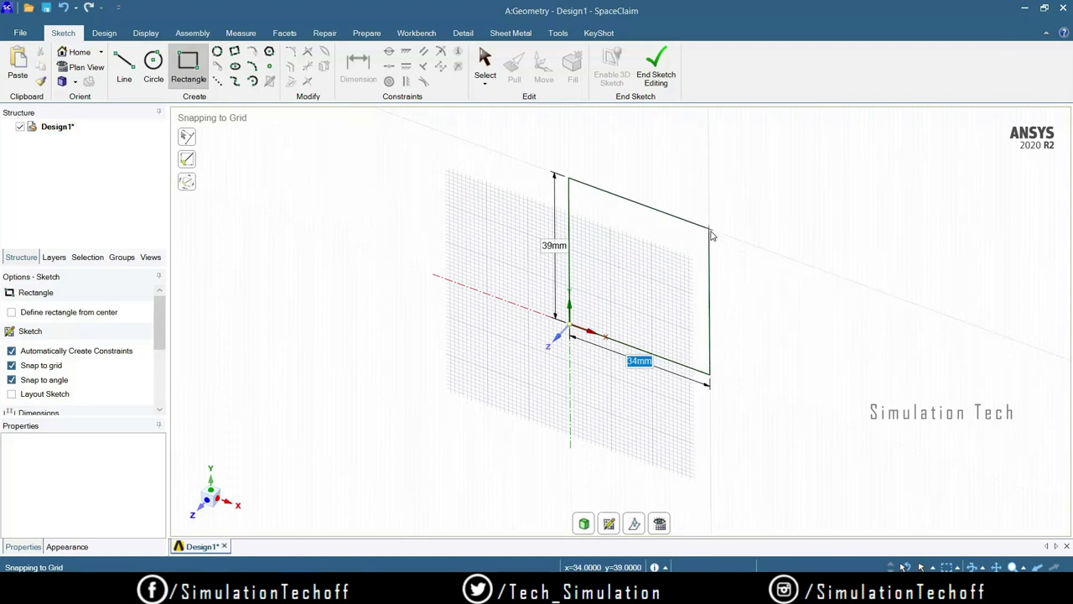
pyautogui.click(712, 237)
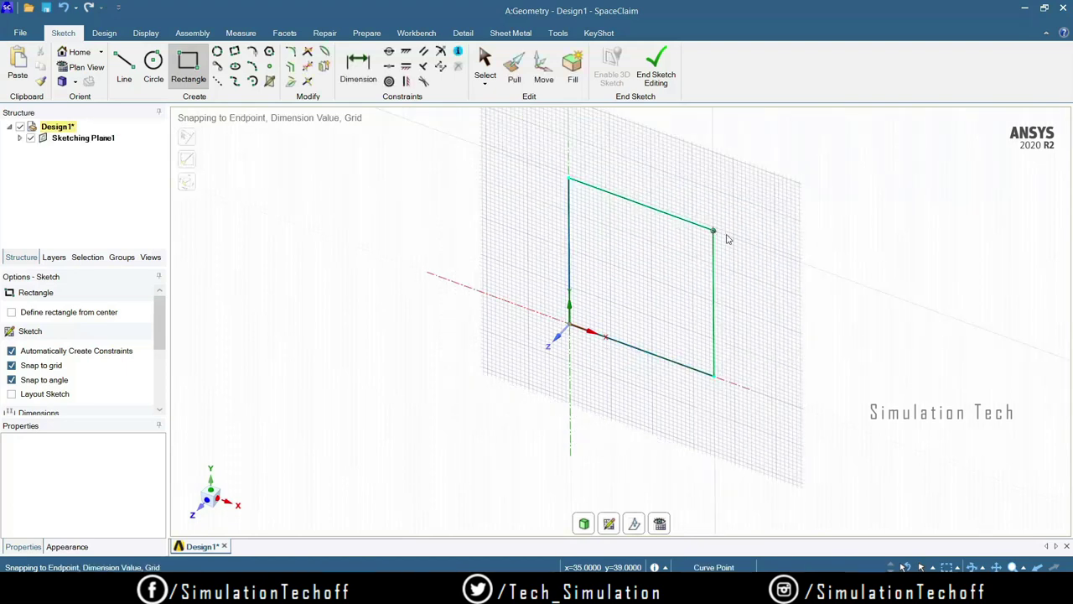
pyautogui.moveTo(743, 342)
pyautogui.mouseDown(button='middle')
pyautogui.moveTo(778, 317)
pyautogui.moveTo(755, 302)
pyautogui.moveTo(742, 371)
pyautogui.mouseUp(button='middle')
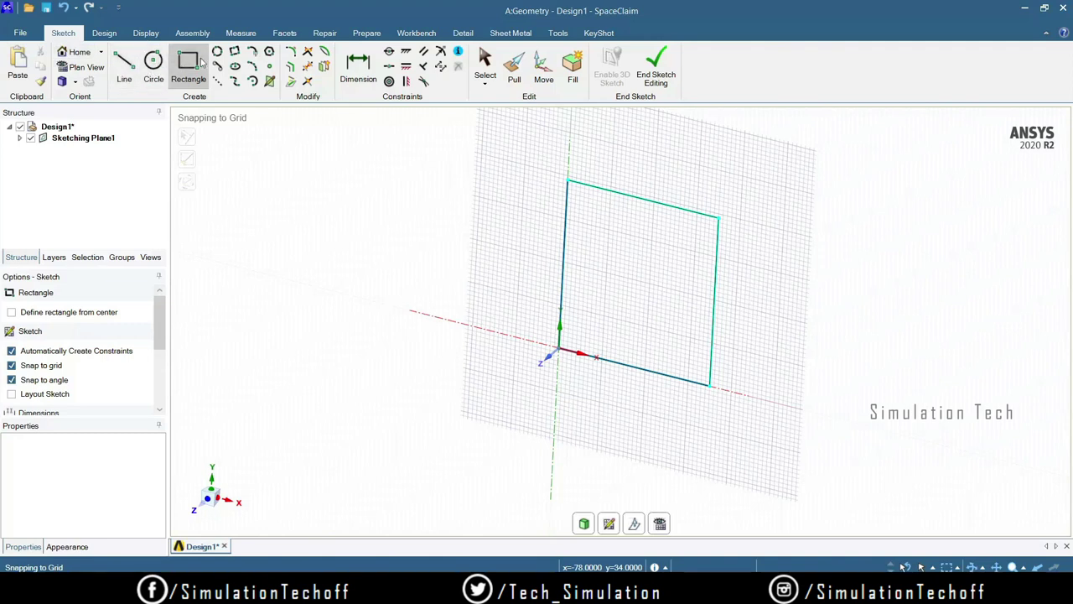
pyautogui.click(286, 204)
pyautogui.scroll(-3, 700, 356)
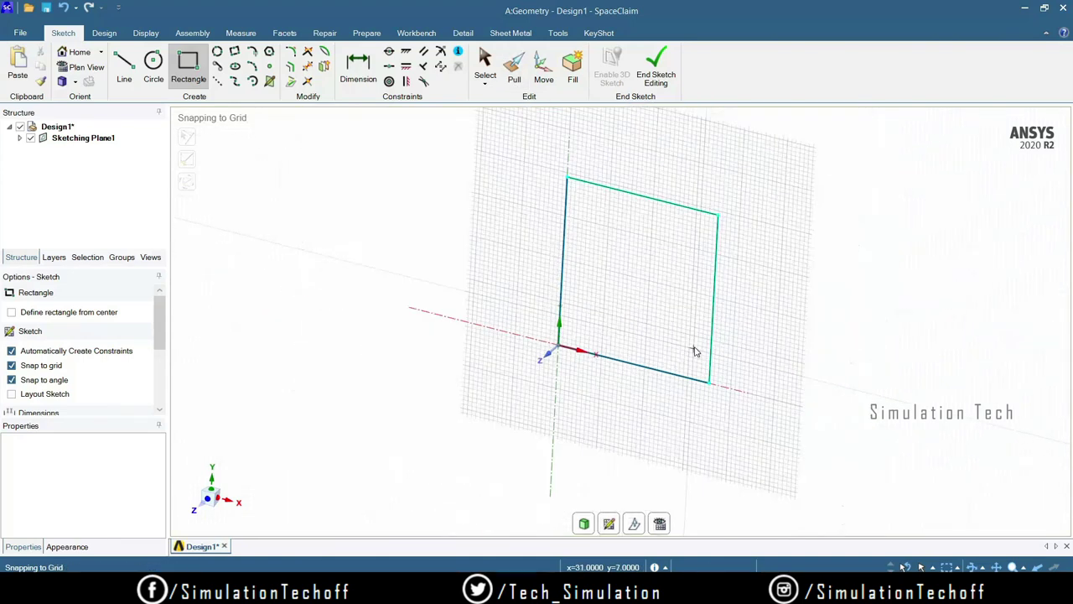
pyautogui.moveTo(863, 435)
pyautogui.mouseDown(button='middle')
pyautogui.moveTo(774, 383)
pyautogui.moveTo(839, 346)
pyautogui.mouseUp(button='middle')
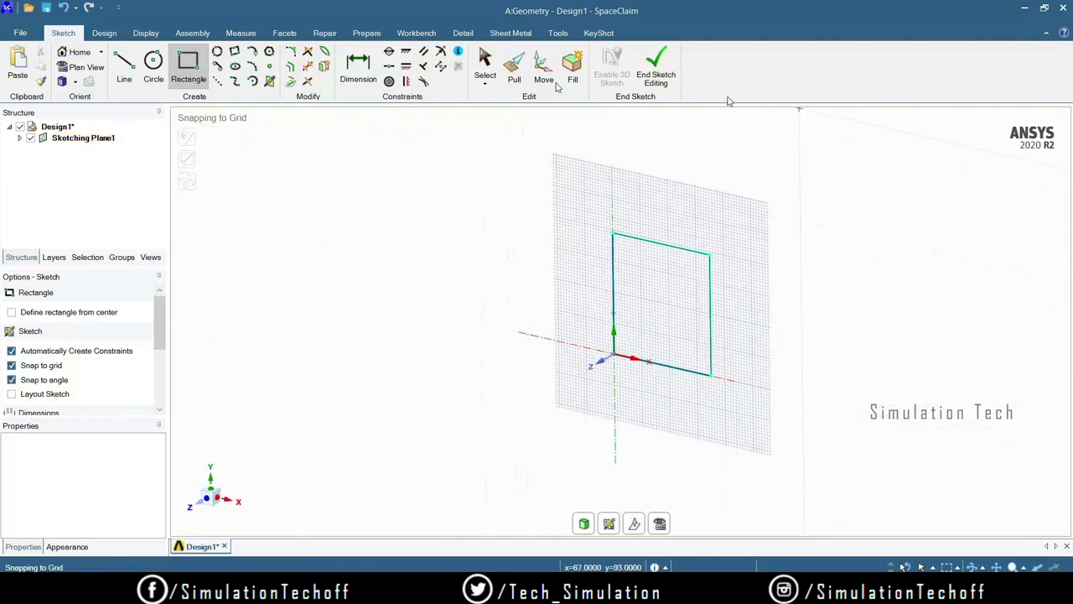
# - Open the recent document How-To-Pull.scdoc and close the Design1 document
pyautogui.click(25, 34)
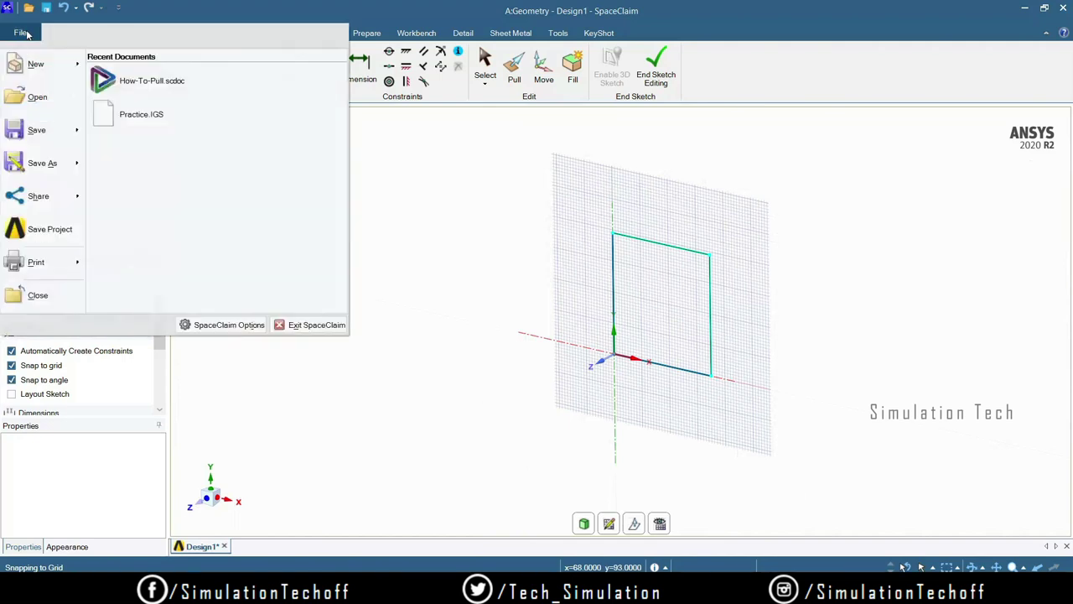
pyautogui.click(168, 87)
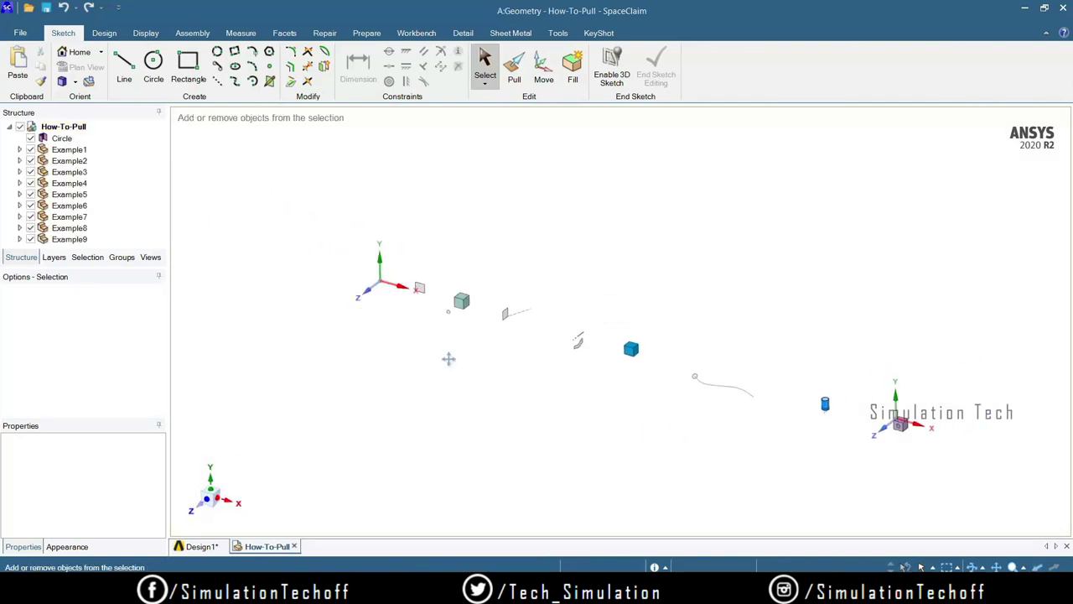
pyautogui.keyDown('ctrl'); pyautogui.moveTo(448, 359); pyautogui.dragTo(531, 379, button='middle'); pyautogui.keyUp('ctrl')
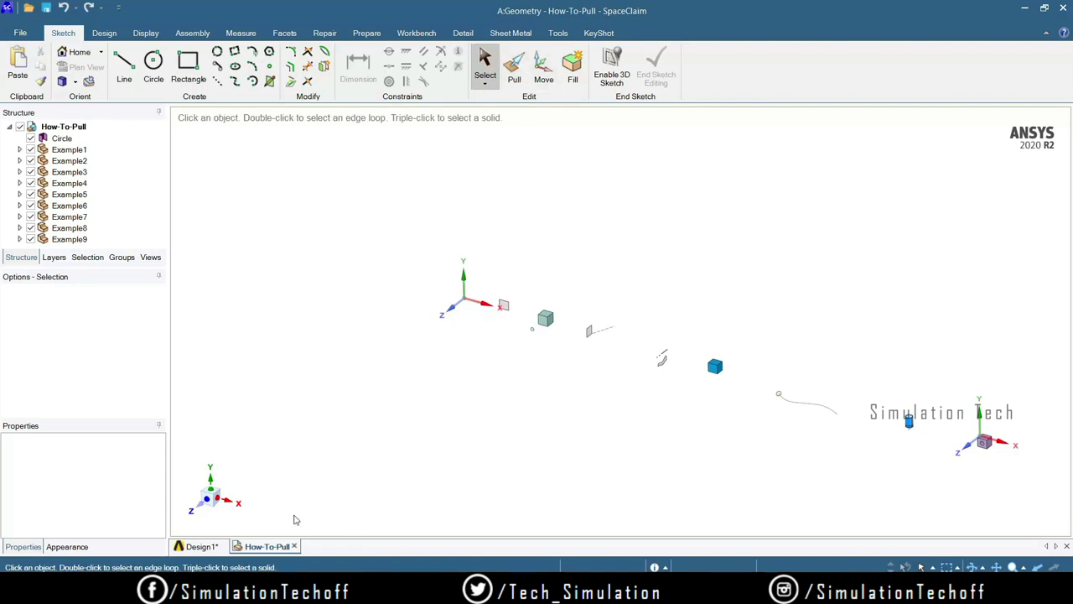
pyautogui.click(206, 547)
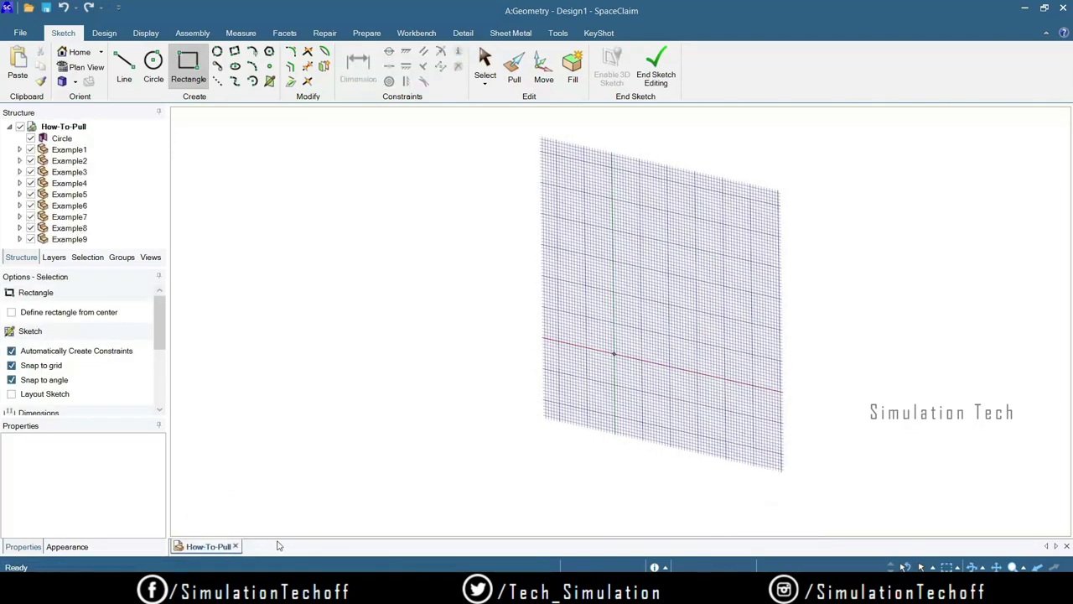
pyautogui.scroll(10, 394, 285)
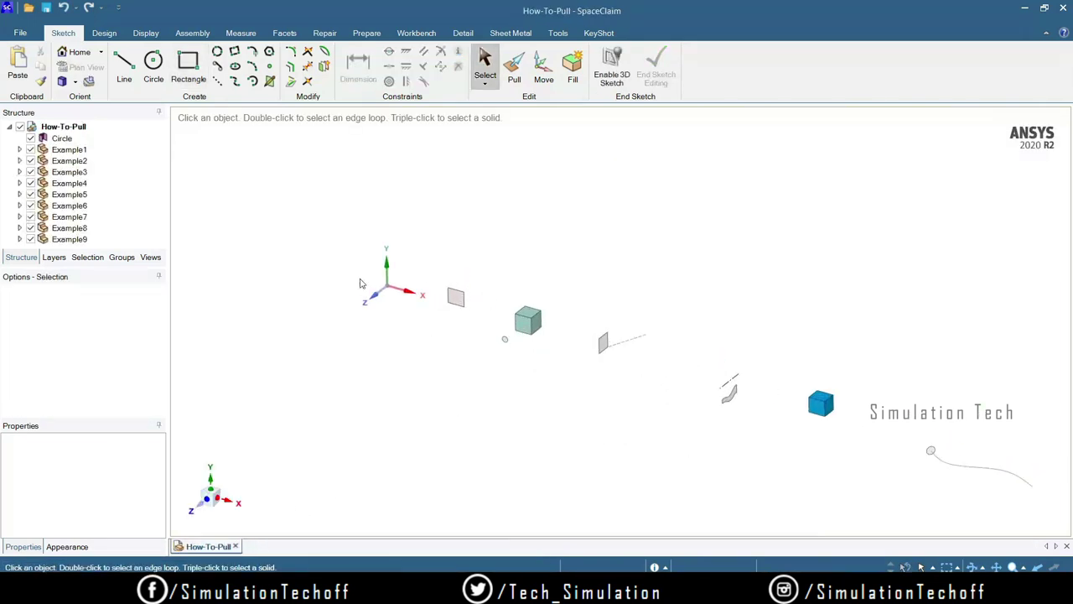
# - Pull Example1's vertical line along the Z axis into a flat surface
pyautogui.click(474, 256)
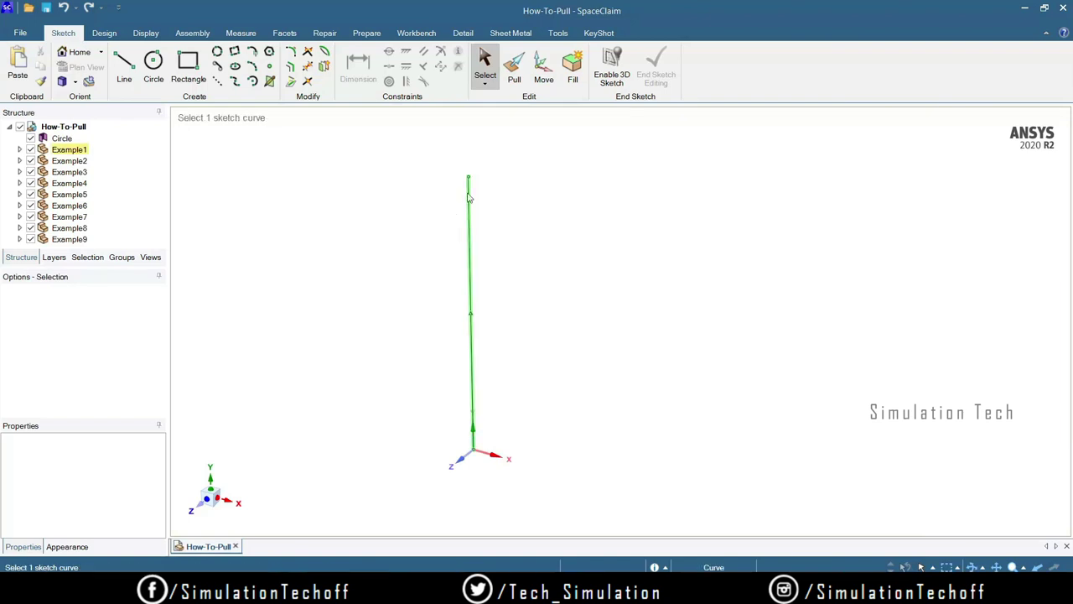
pyautogui.click(519, 290)
pyautogui.scroll(-3, 520, 289)
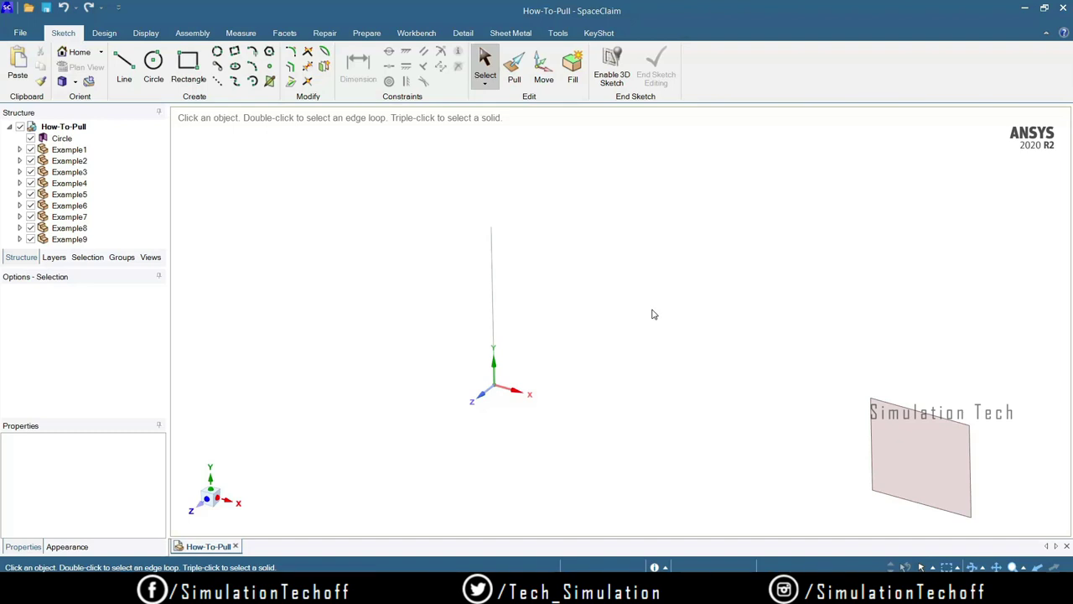
pyautogui.click(492, 245)
pyautogui.click(506, 317)
pyautogui.click(513, 67)
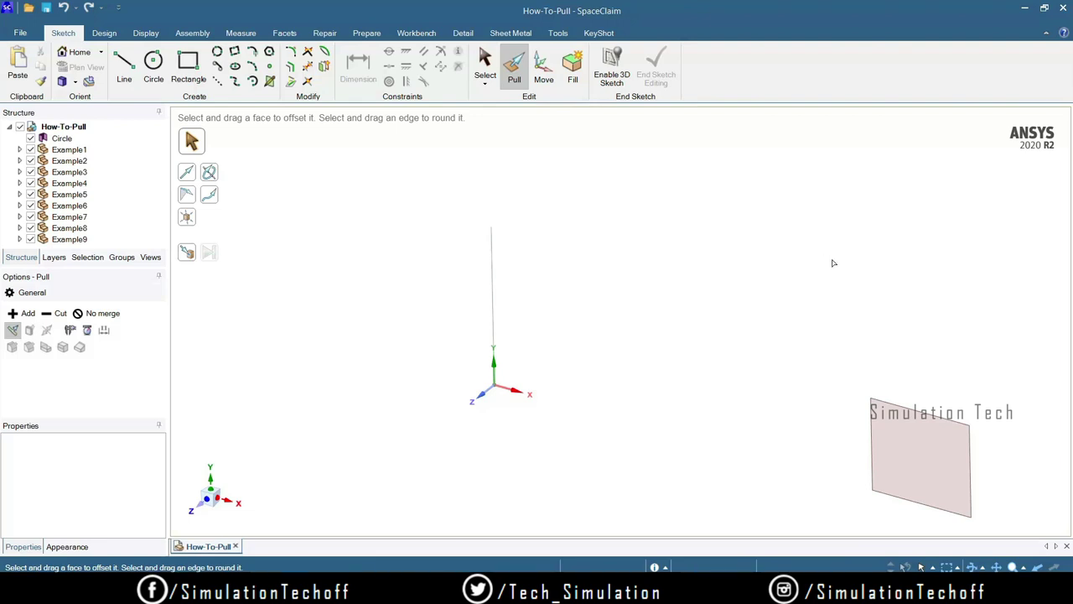
pyautogui.click(494, 302)
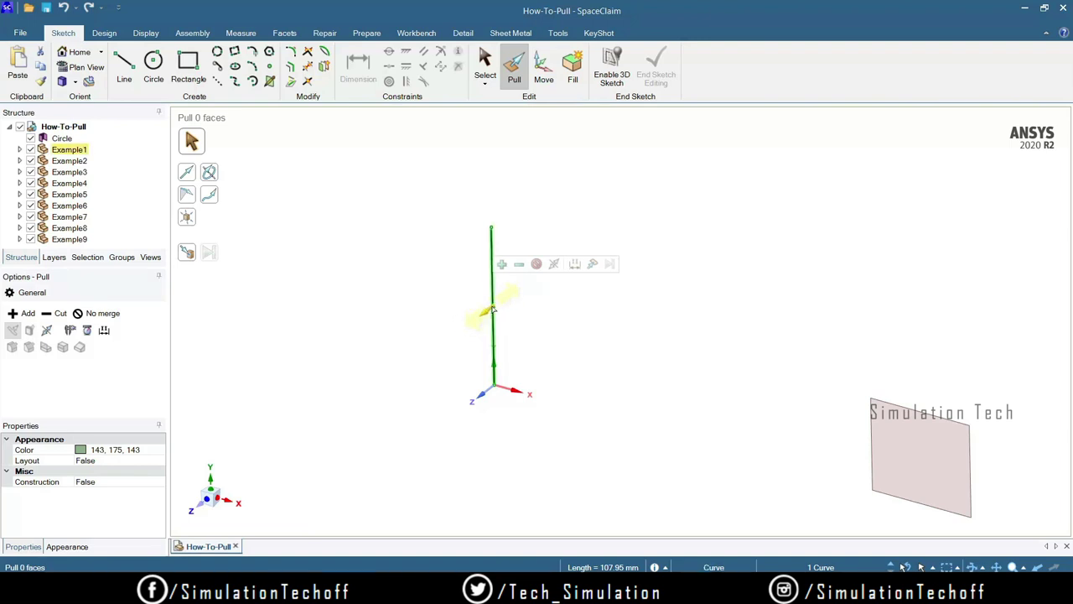
pyautogui.moveTo(490, 311)
pyautogui.mouseDown()
pyautogui.moveTo(377, 409)
pyautogui.moveTo(423, 364)
pyautogui.moveTo(659, 258)
pyautogui.moveTo(340, 377)
pyautogui.moveTo(310, 401)
pyautogui.moveTo(317, 406)
pyautogui.mouseUp()
pyautogui.click(435, 394)
pyautogui.scroll(-2, 481, 427)
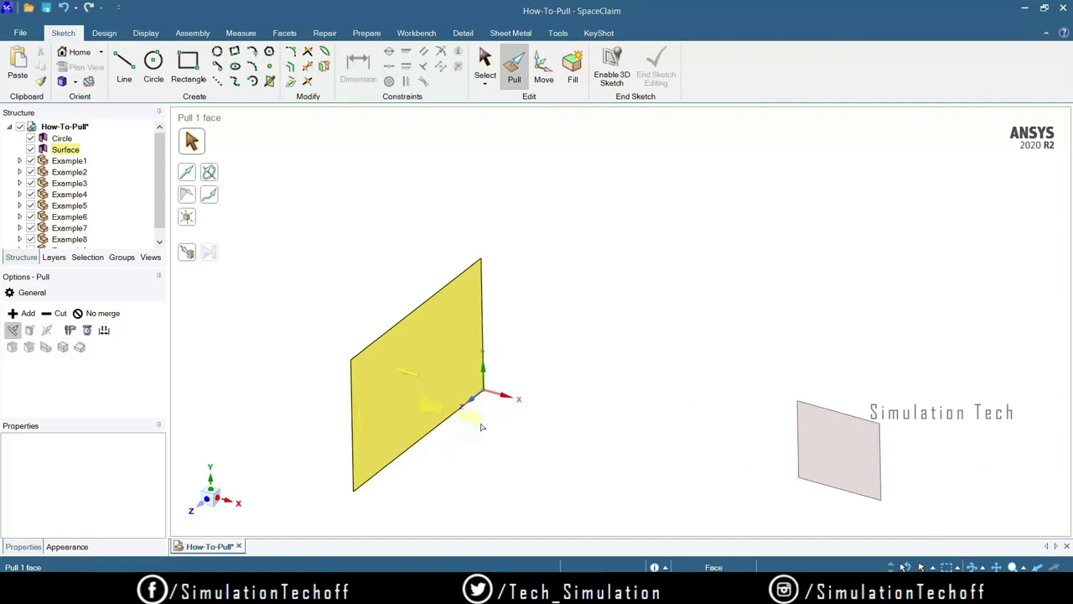
# - Pull the new surface's face along the X direction into a solid block
pyautogui.click(481, 427)
pyautogui.moveTo(525, 434); pyautogui.dragTo(548, 364, button='middle')
pyautogui.click(455, 264)
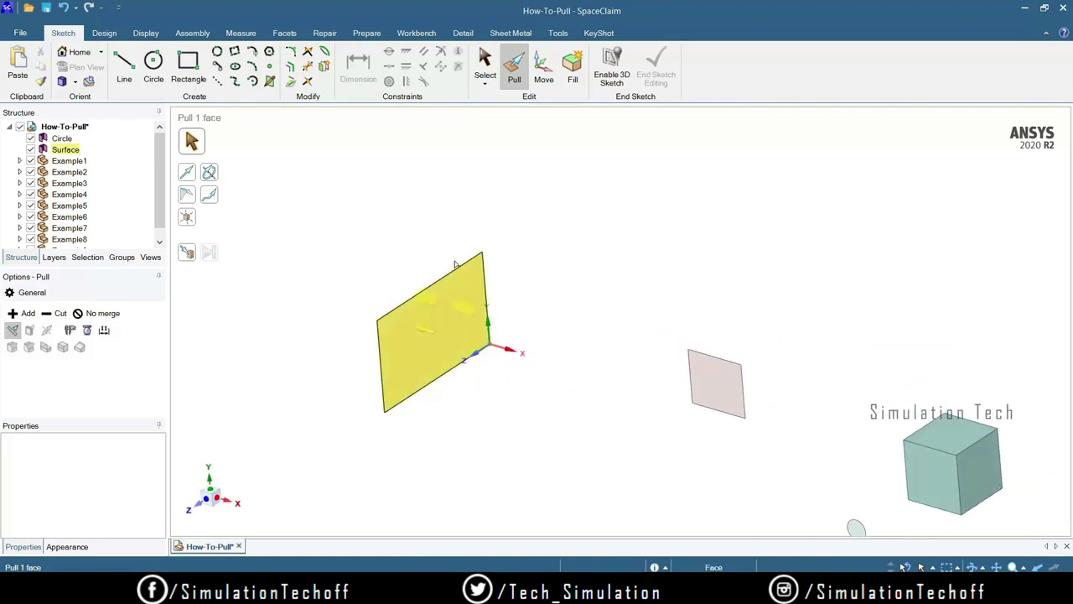
pyautogui.click(455, 264)
pyautogui.click(440, 335)
pyautogui.moveTo(445, 337); pyautogui.dragTo(551, 387)
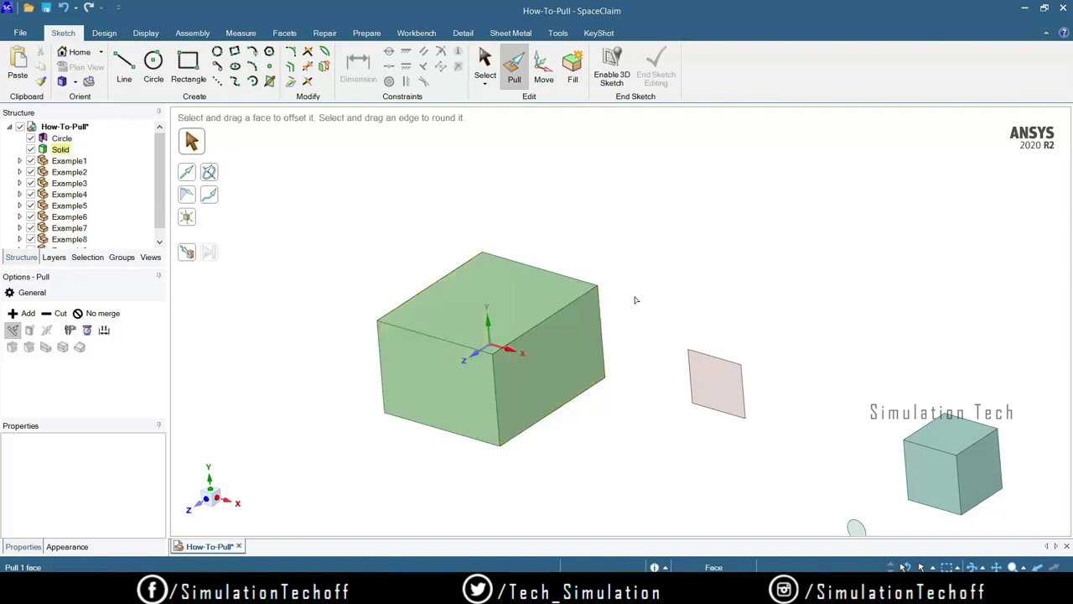
# - Undo the block and surface pulls back to Example1's line, and enlarge the structure tree area
pyautogui.moveTo(635, 299)
pyautogui.mouseDown(button='middle')
pyautogui.moveTo(665, 295)
pyautogui.moveTo(639, 307)
pyautogui.mouseUp(button='middle')
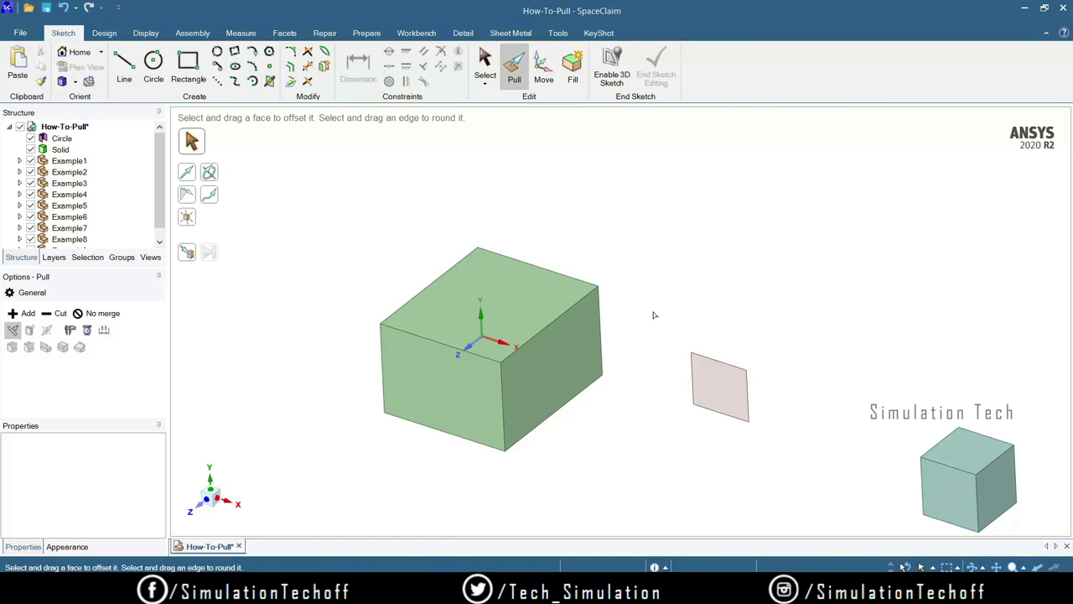
pyautogui.hotkey('ctrl', 'z')
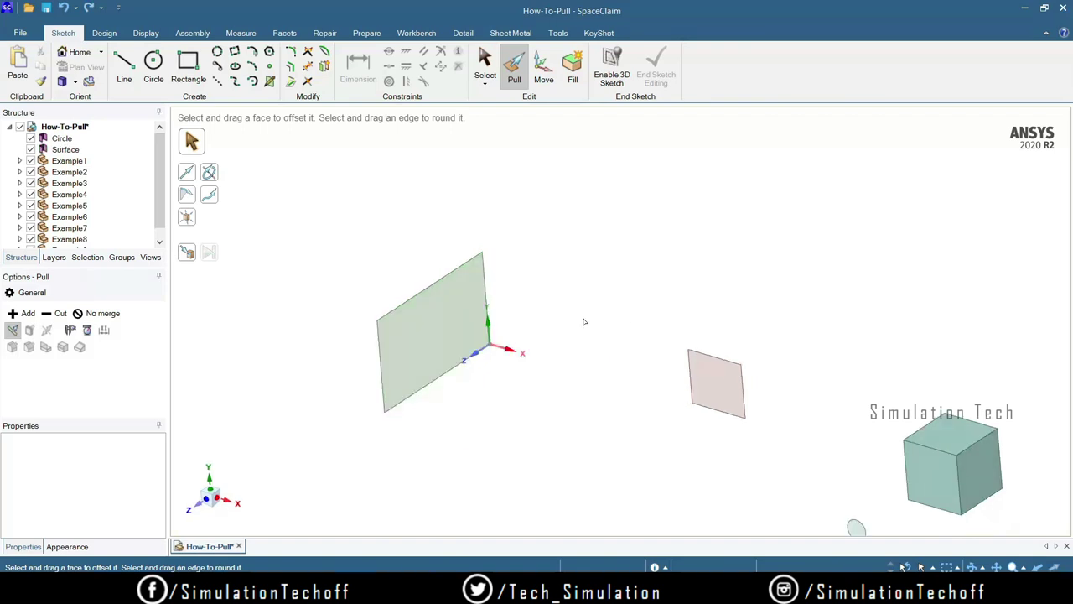
pyautogui.moveTo(584, 322)
pyautogui.mouseDown(button='middle')
pyautogui.moveTo(575, 299)
pyautogui.moveTo(592, 330)
pyautogui.moveTo(575, 311)
pyautogui.mouseUp(button='middle')
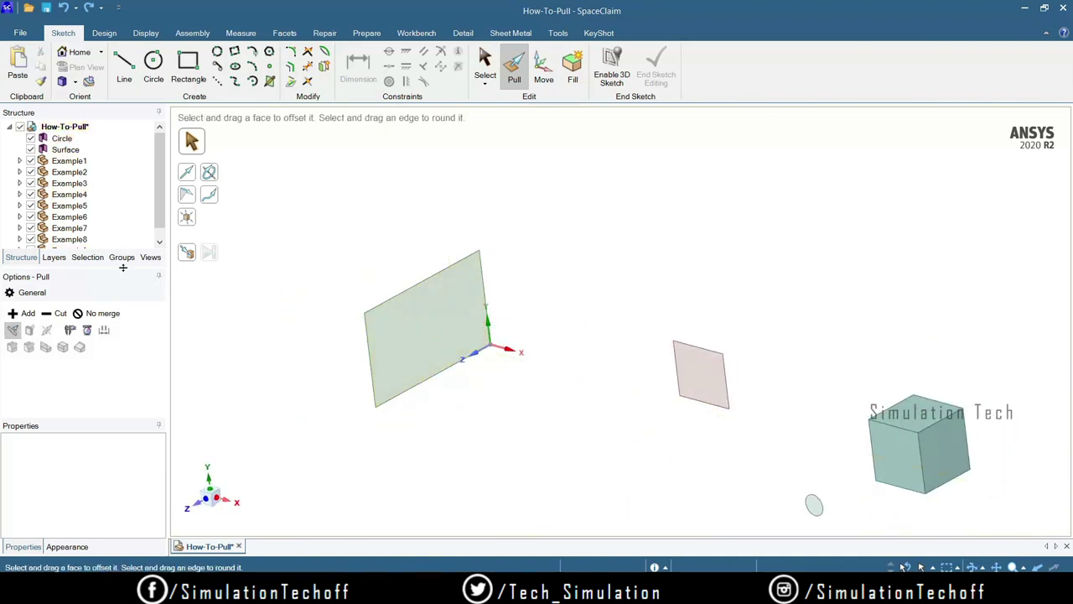
pyautogui.moveTo(122, 267); pyautogui.dragTo(123, 318)
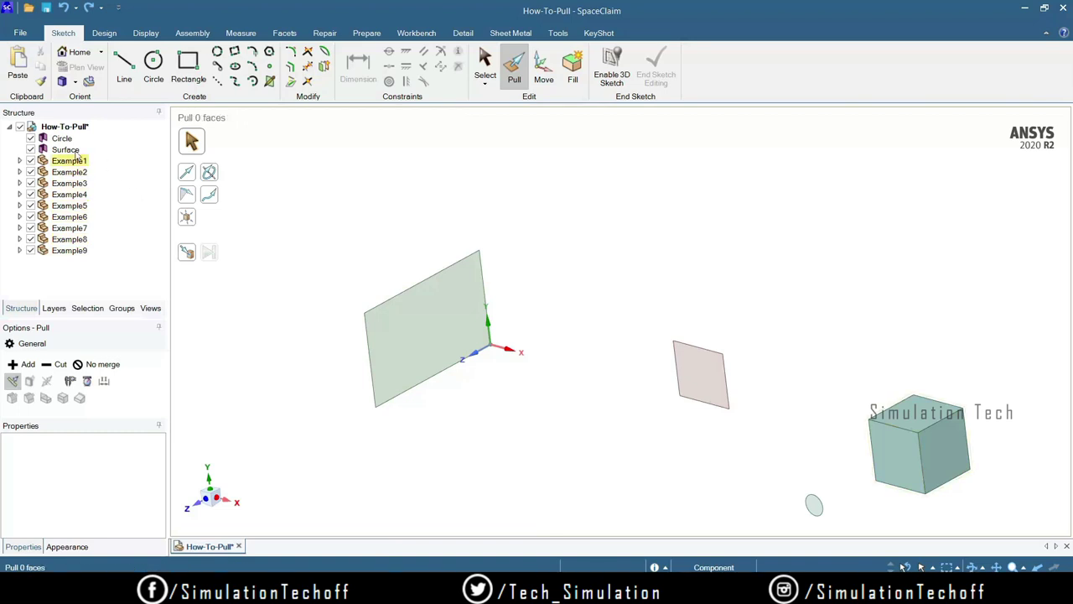
pyautogui.click(366, 336)
pyautogui.click(475, 257)
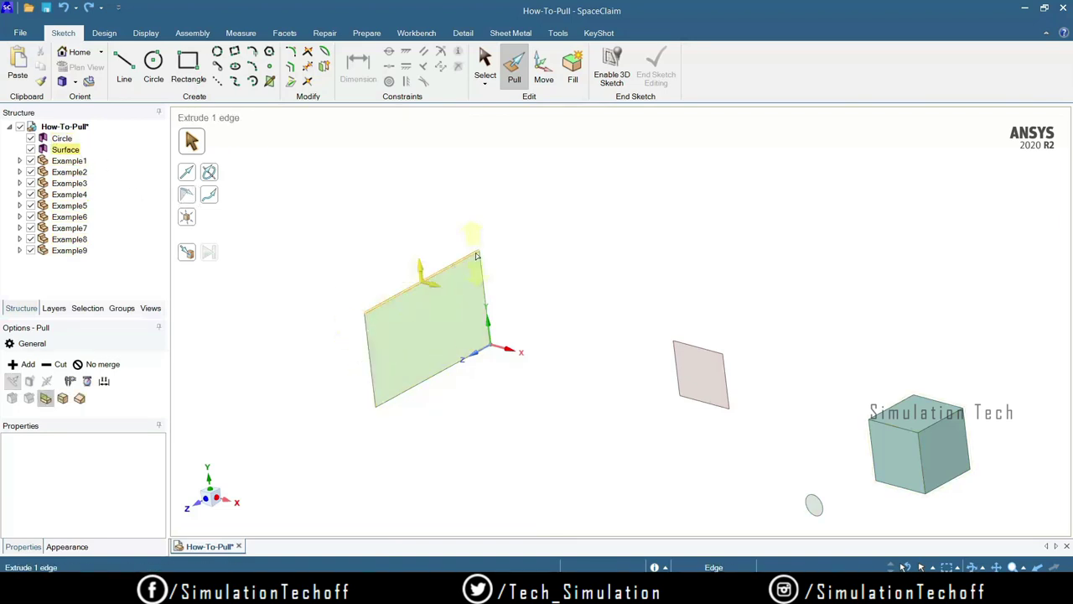
pyautogui.click(355, 302)
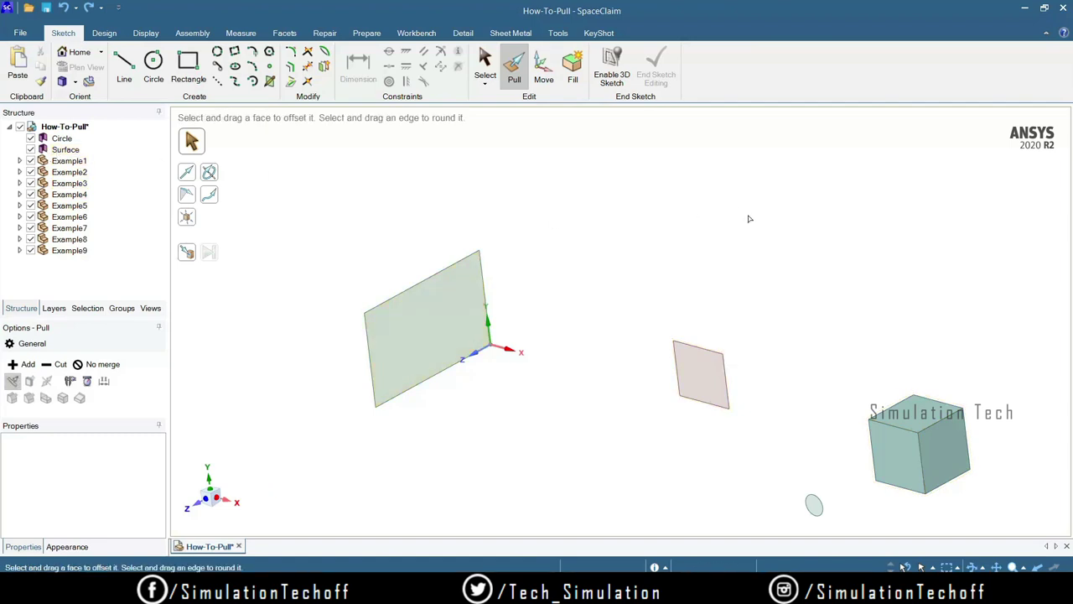
pyautogui.hotkey('ctrl', 'z')
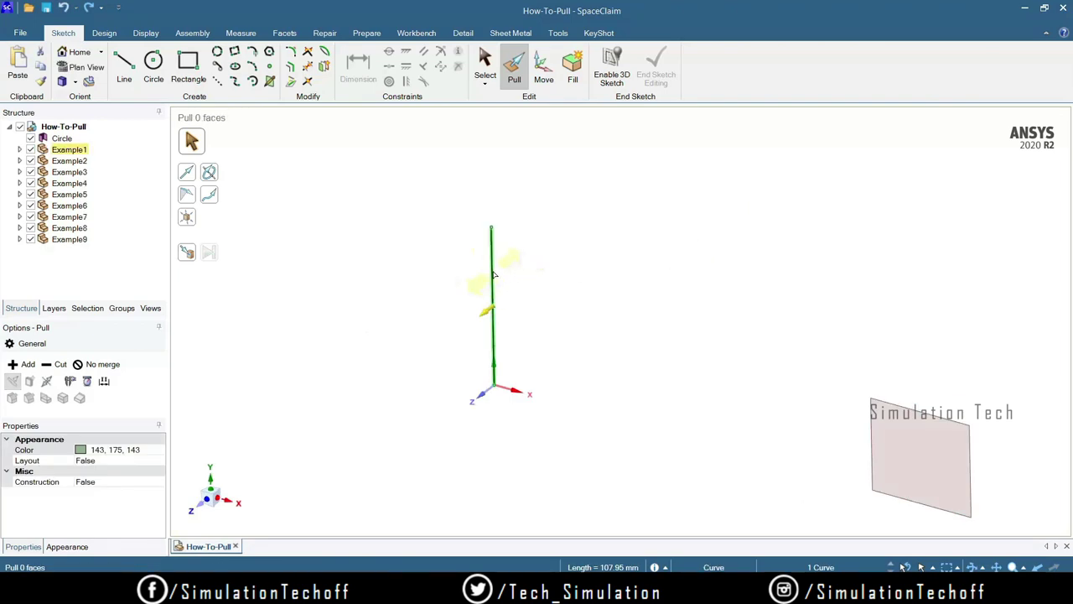
# - Pull Example1's line along Z into a surface again and thicken that surface along X into a solid block
pyautogui.click(20, 150)
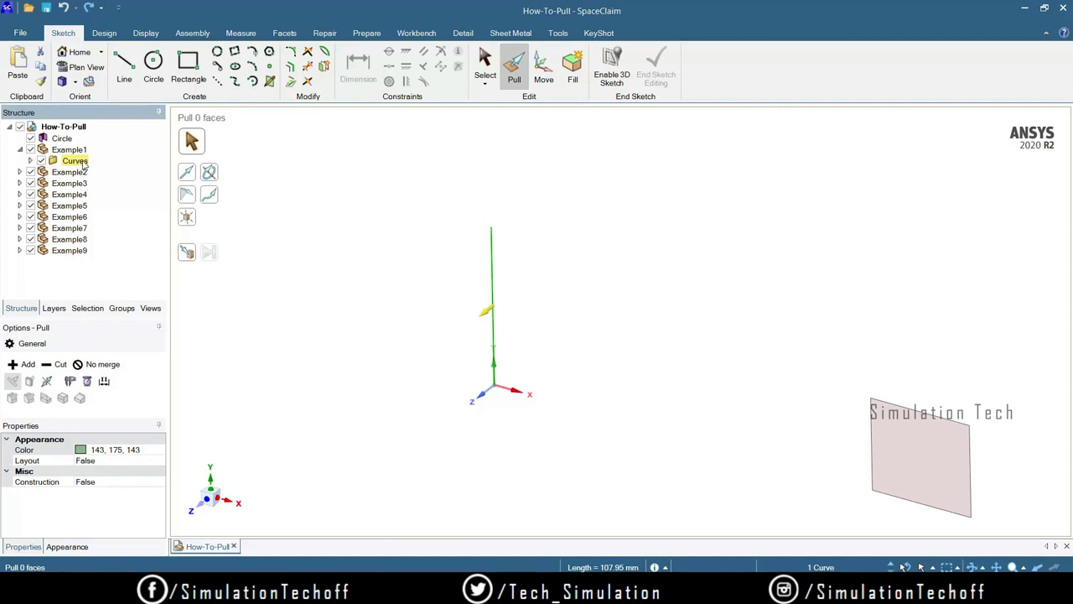
pyautogui.moveTo(484, 318); pyautogui.dragTo(344, 360)
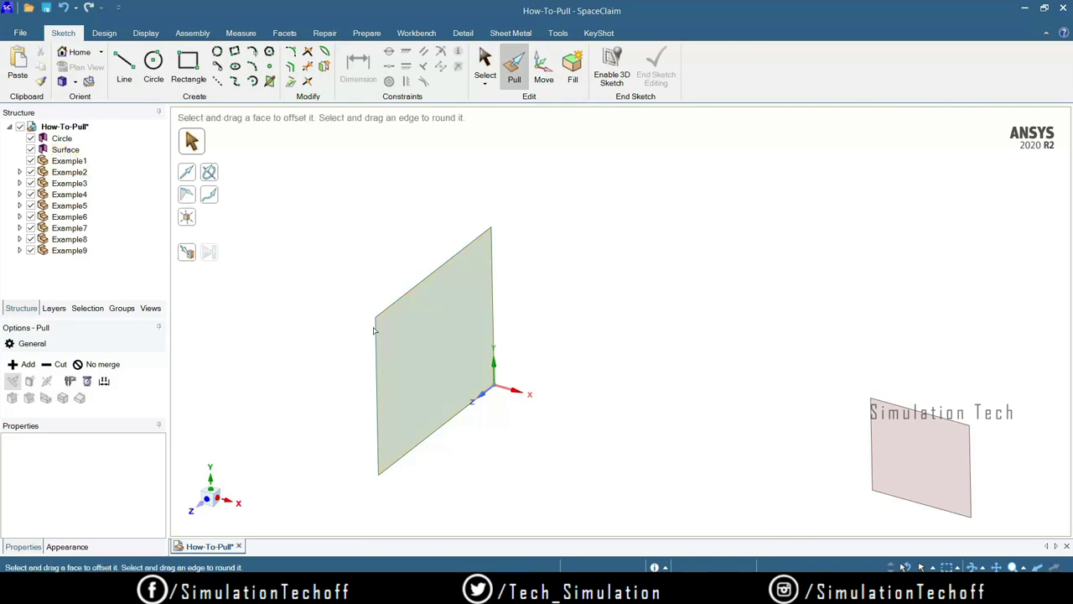
pyautogui.click(424, 352)
pyautogui.moveTo(424, 350); pyautogui.dragTo(540, 397)
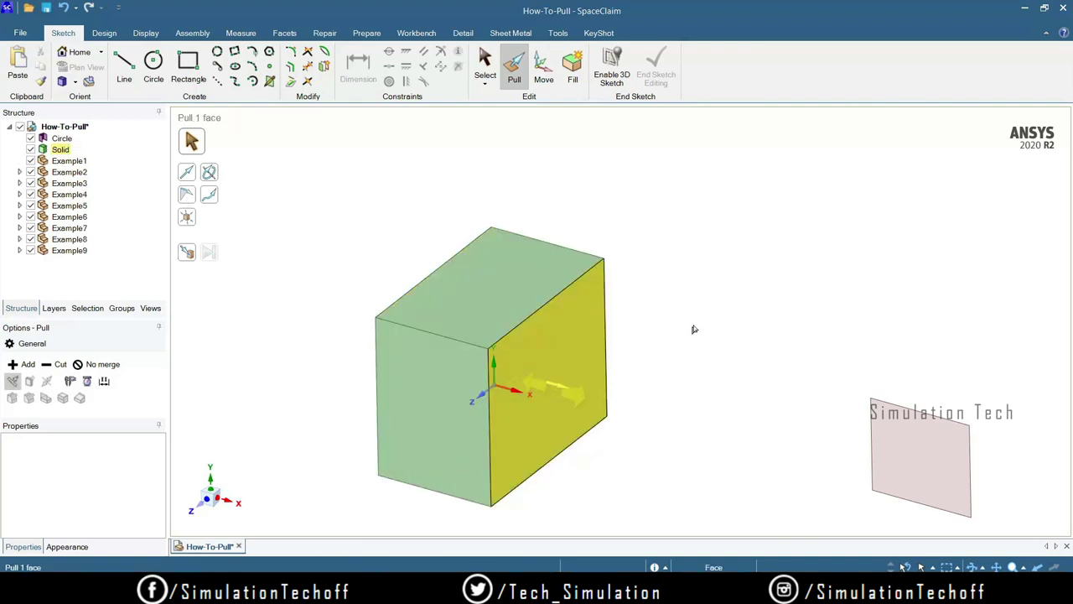
pyautogui.click(693, 330)
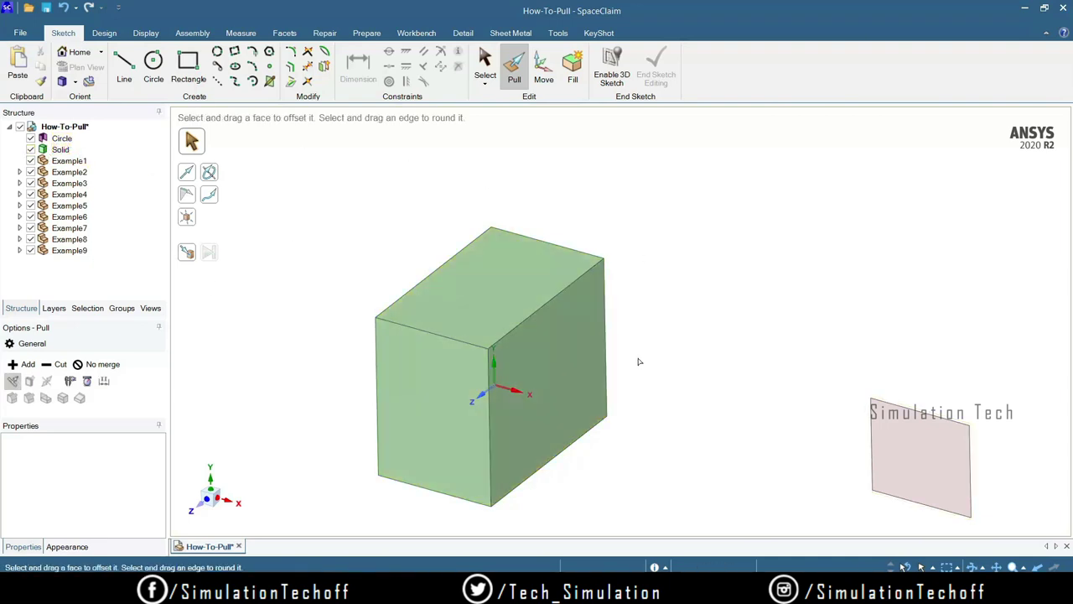
# - Undo the solid pull and try extruding the surface's vertical edge at the origin about 94 mm along X
pyautogui.moveTo(639, 359); pyautogui.dragTo(619, 366, button='middle')
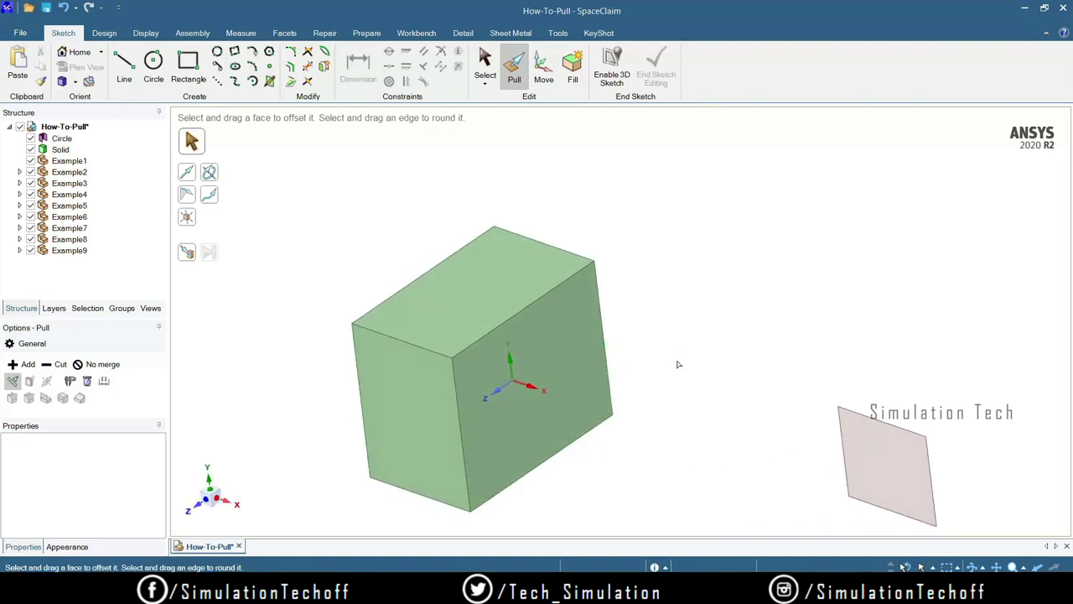
pyautogui.hotkey('ctrl', 'z')
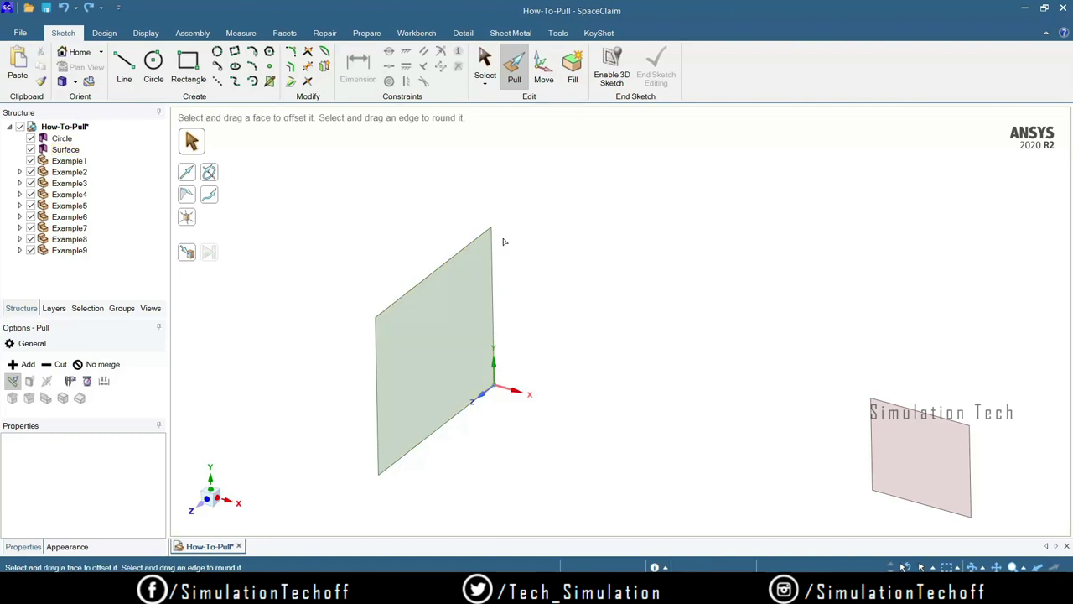
pyautogui.click(494, 307)
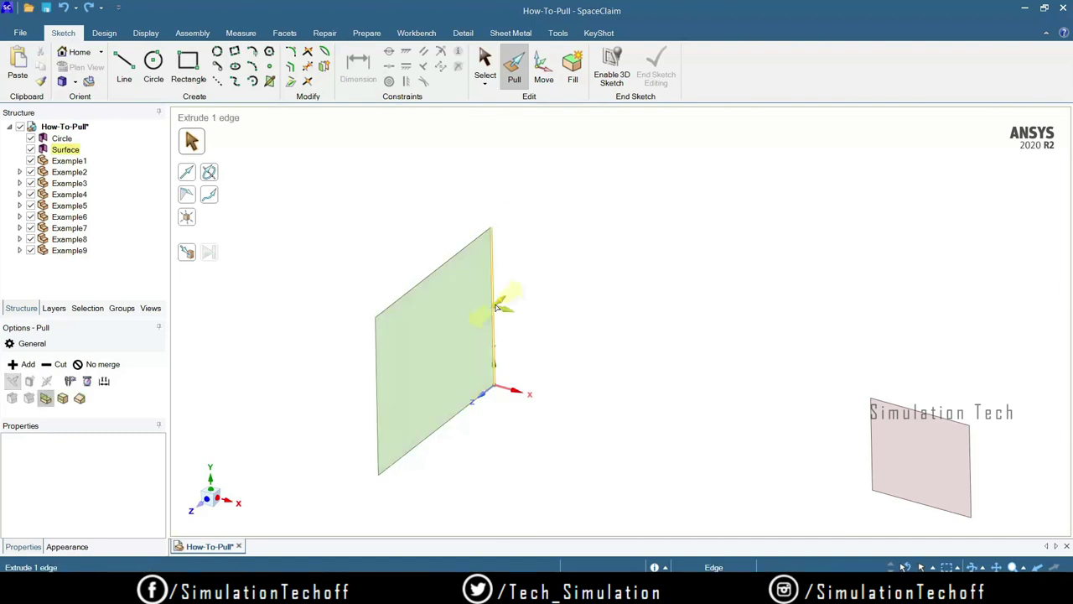
pyautogui.moveTo(494, 308); pyautogui.dragTo(685, 328)
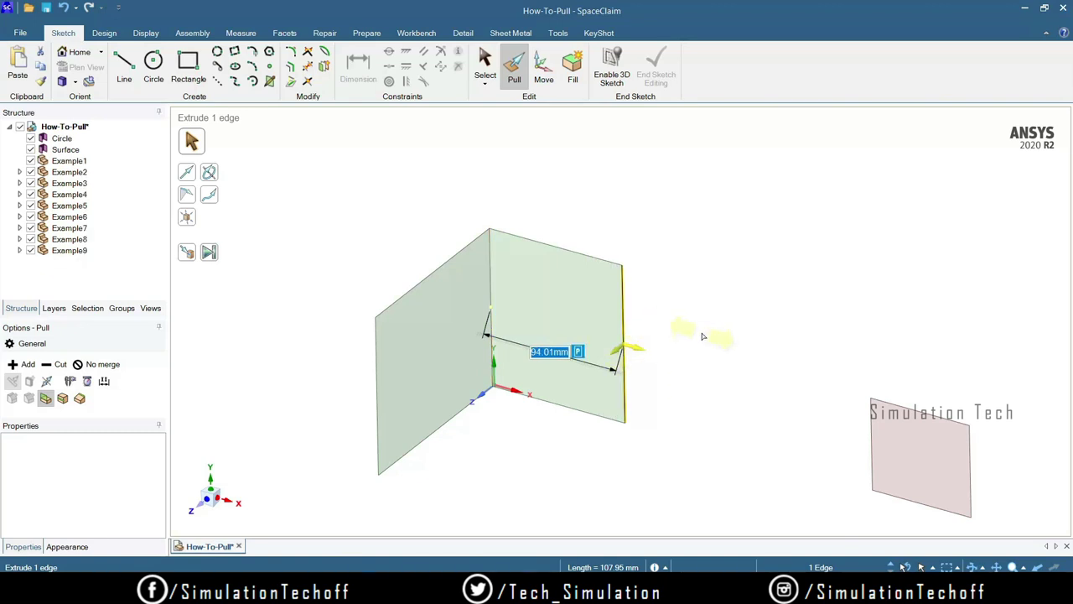
pyautogui.hotkey('ctrl', 'z')
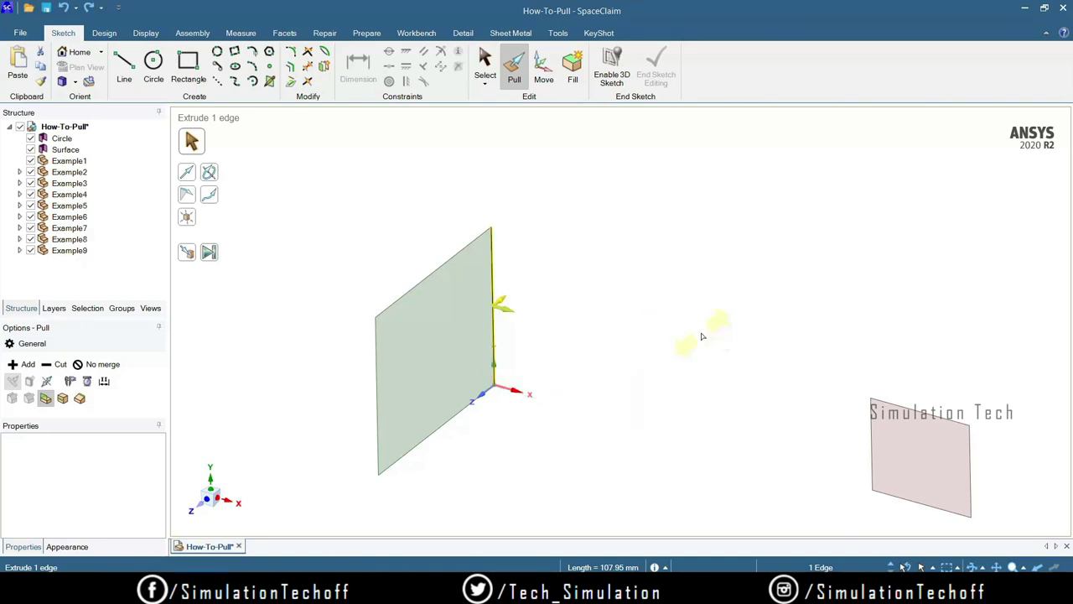
# - Undo the surface pull and try pulling Example1's line along negative Z into a narrow surface
pyautogui.hotkey('ctrl', 'z')
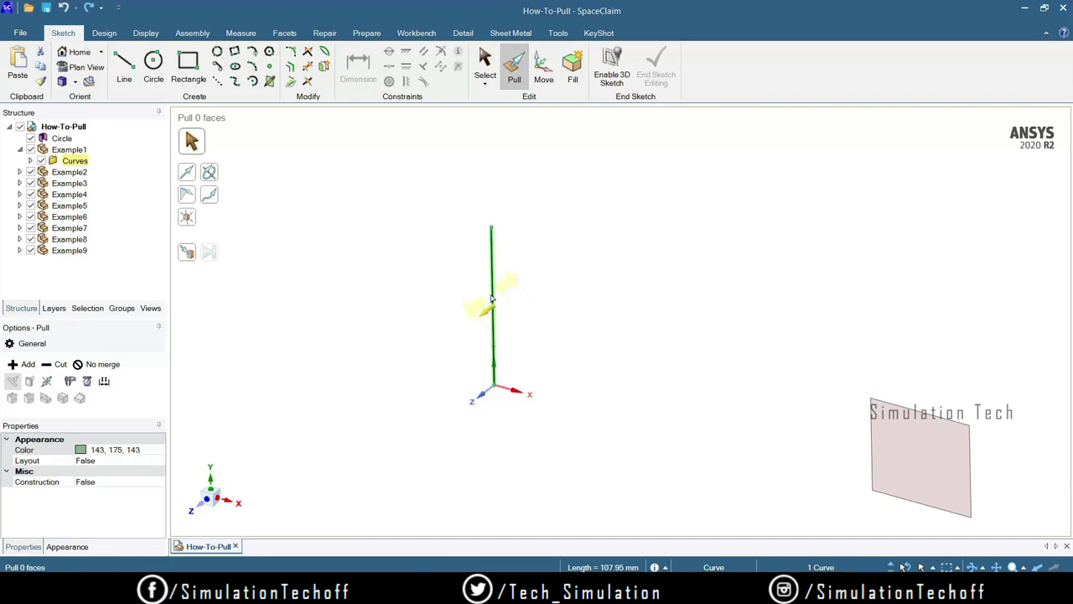
pyautogui.moveTo(492, 299); pyautogui.dragTo(646, 300)
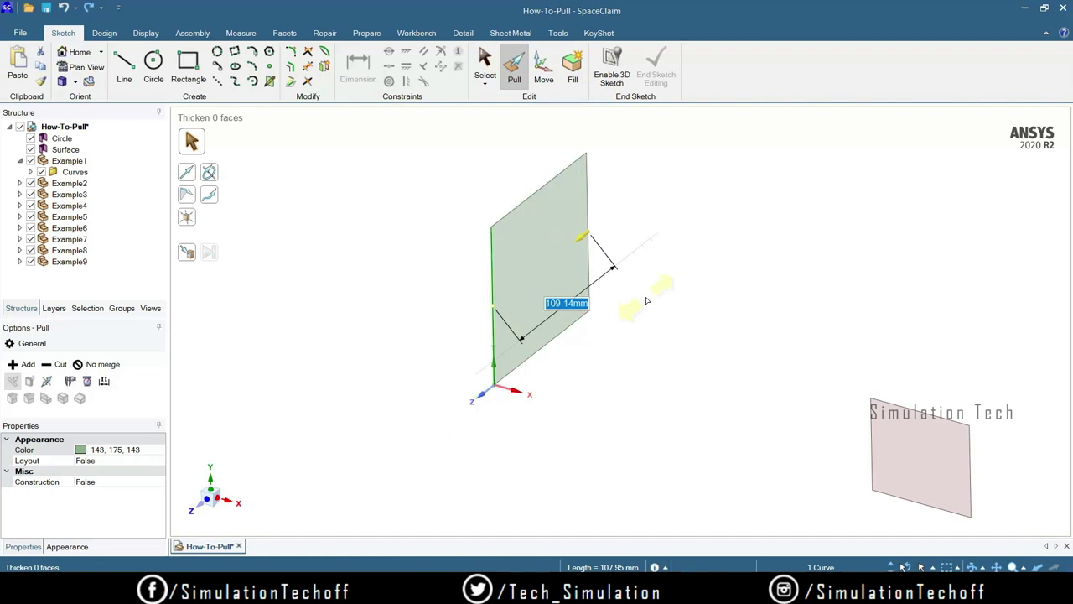
pyautogui.moveTo(646, 300); pyautogui.dragTo(586, 352)
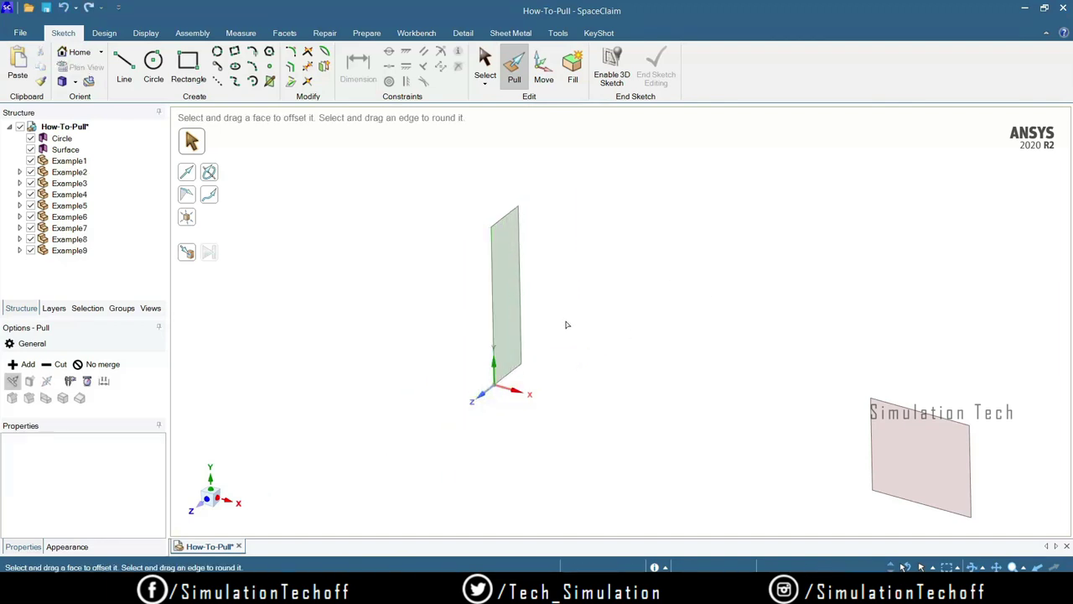
pyautogui.hotkey('ctrl', 'z')
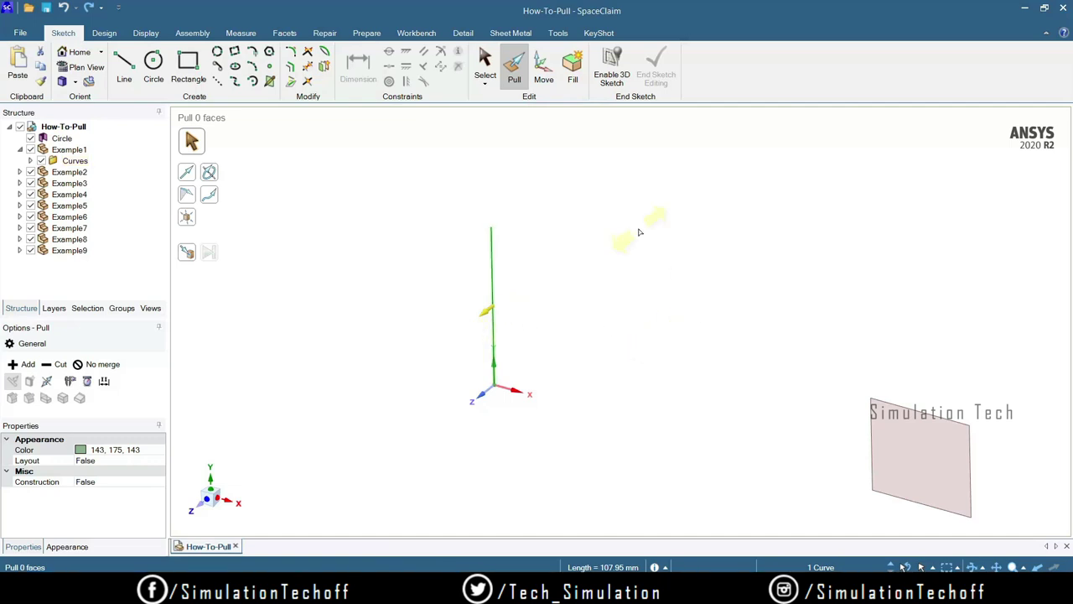
# - Set the X axis as the pull direction for Example1's line, pull it into a surface and clear the selection
pyautogui.press('r')
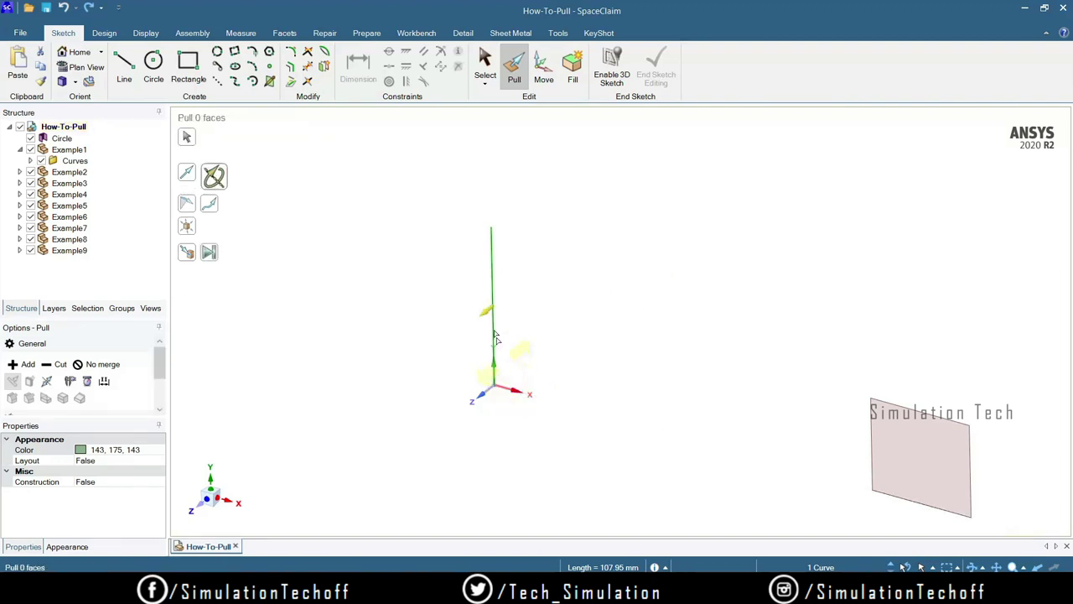
pyautogui.click(511, 391)
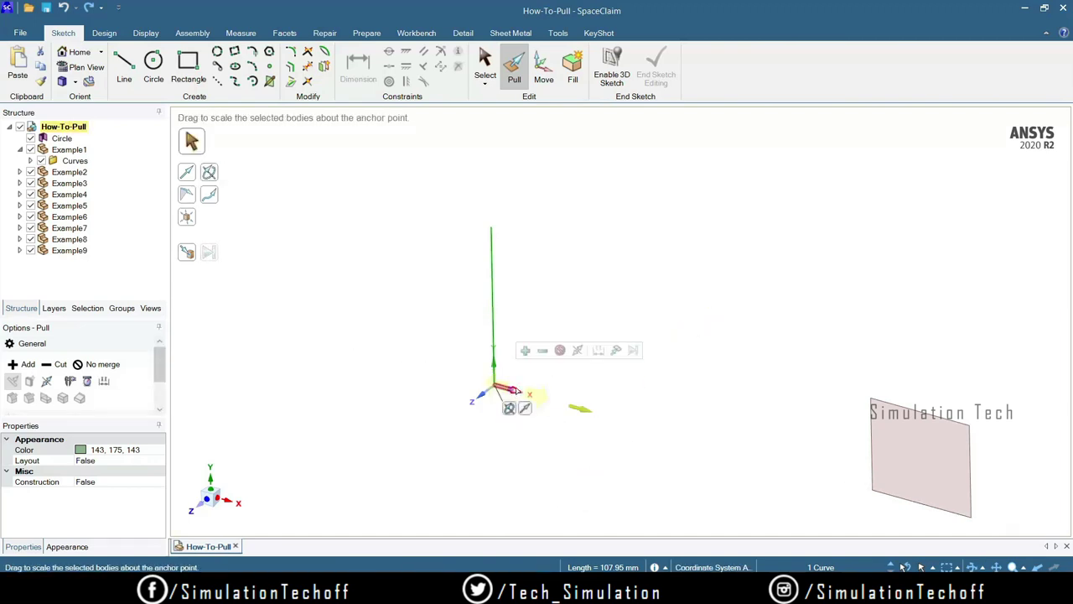
pyautogui.moveTo(493, 342); pyautogui.dragTo(578, 409)
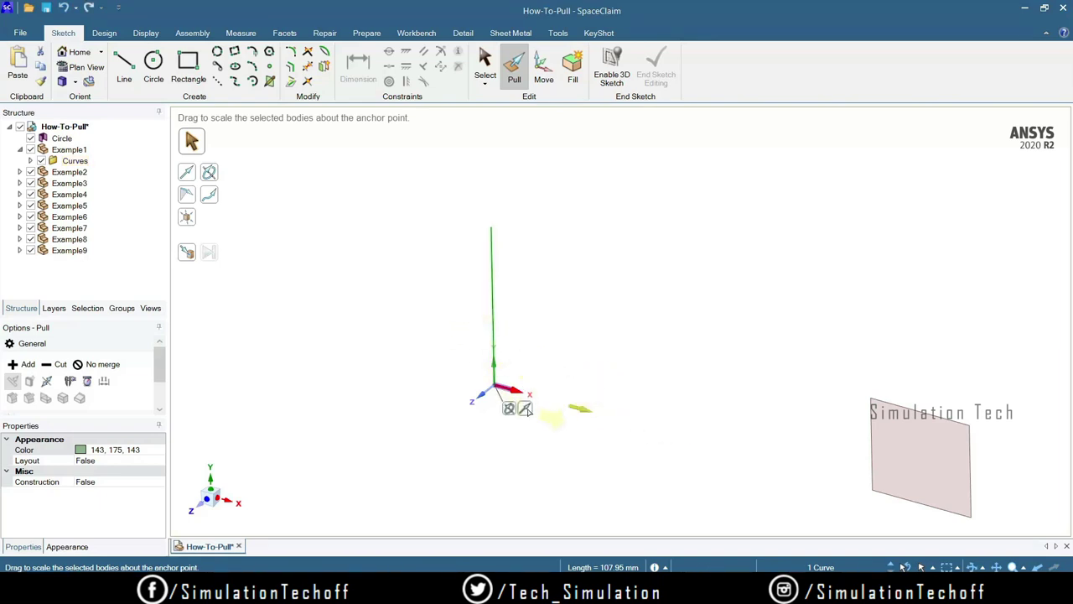
pyautogui.moveTo(508, 312); pyautogui.dragTo(700, 380)
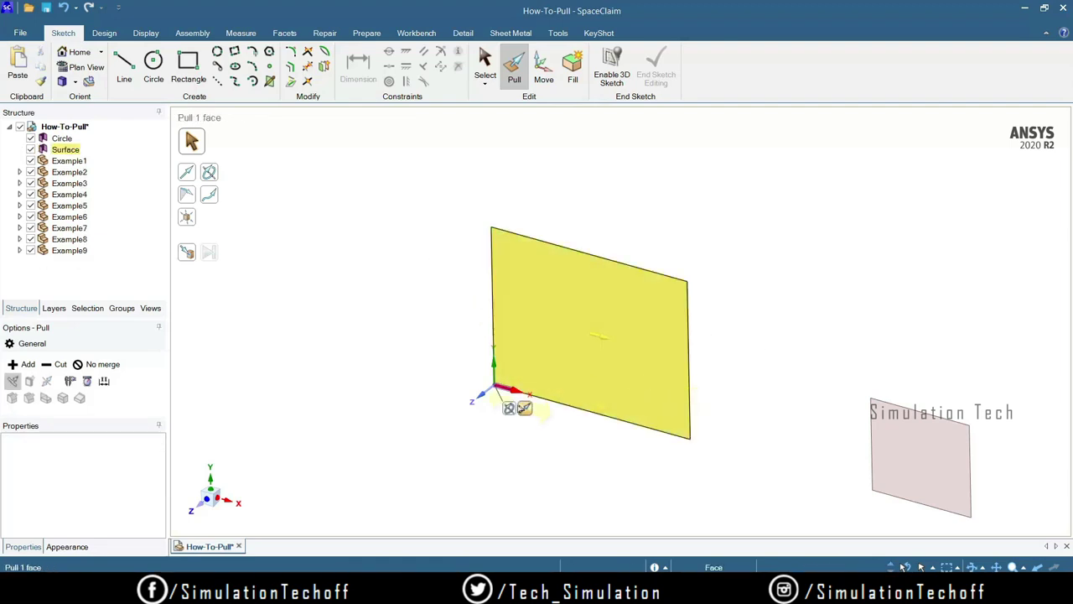
pyautogui.click(502, 379)
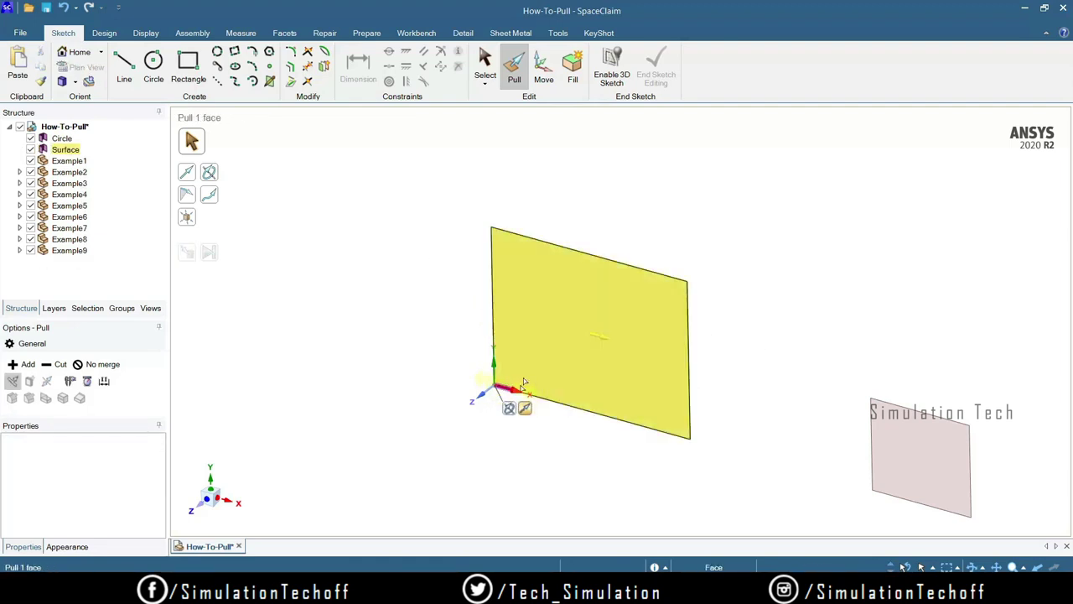
pyautogui.press('Escape')
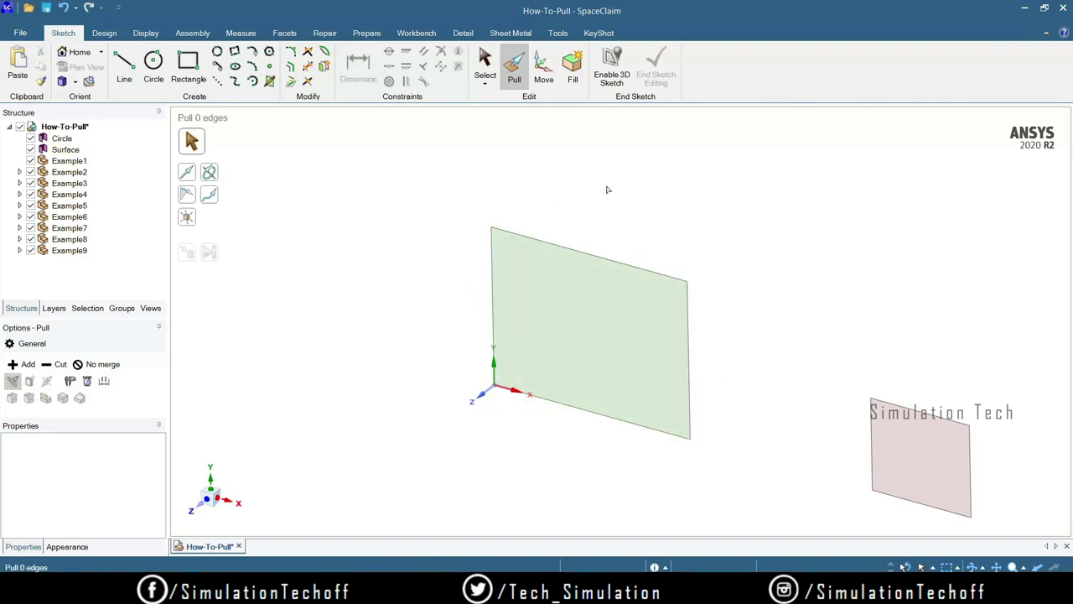
pyautogui.scroll(-4, 656, 327)
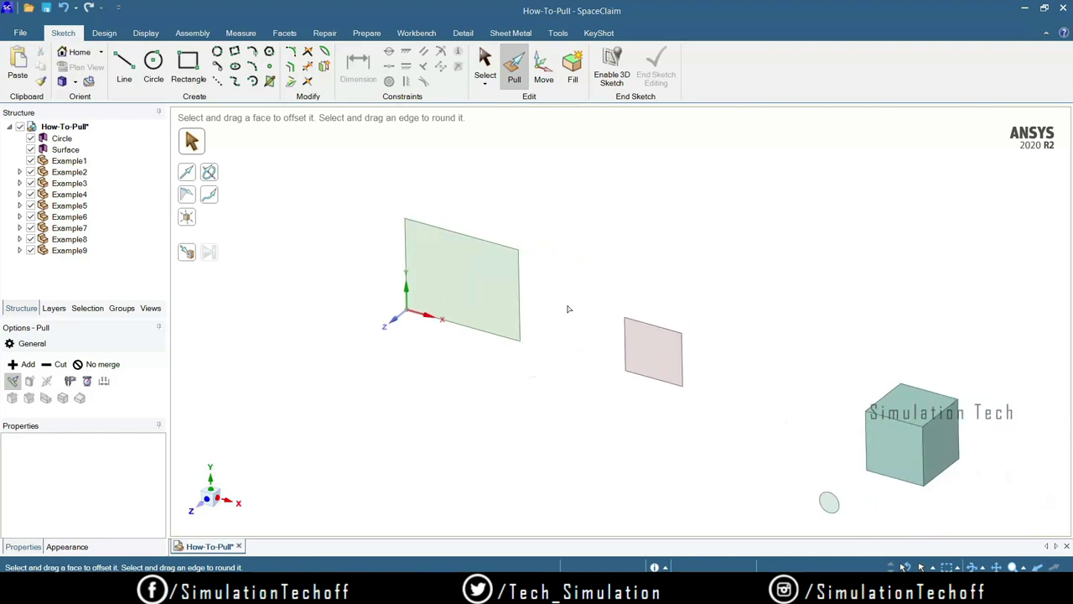
pyautogui.scroll(-2, 565, 283)
pyautogui.scroll(3, 502, 297)
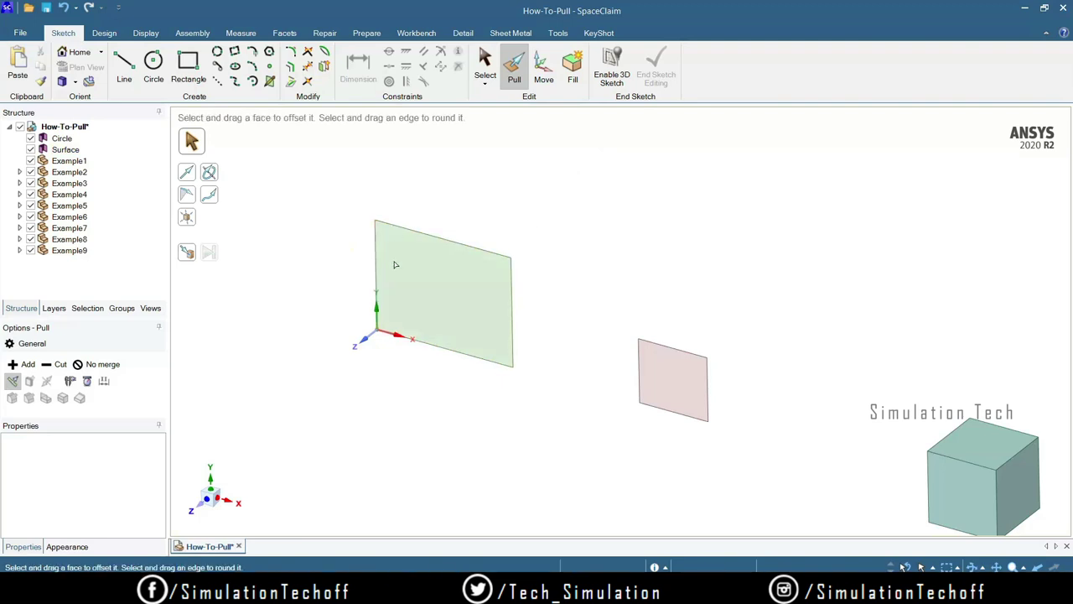
# - Extrude the surface's vertical edge at the origin along Z, and extrude a front wall along X up to the back surface's outer edge
pyautogui.click(375, 276)
pyautogui.moveTo(375, 282)
pyautogui.mouseDown()
pyautogui.moveTo(311, 299)
pyautogui.moveTo(377, 283)
pyautogui.mouseUp()
pyautogui.click(385, 277)
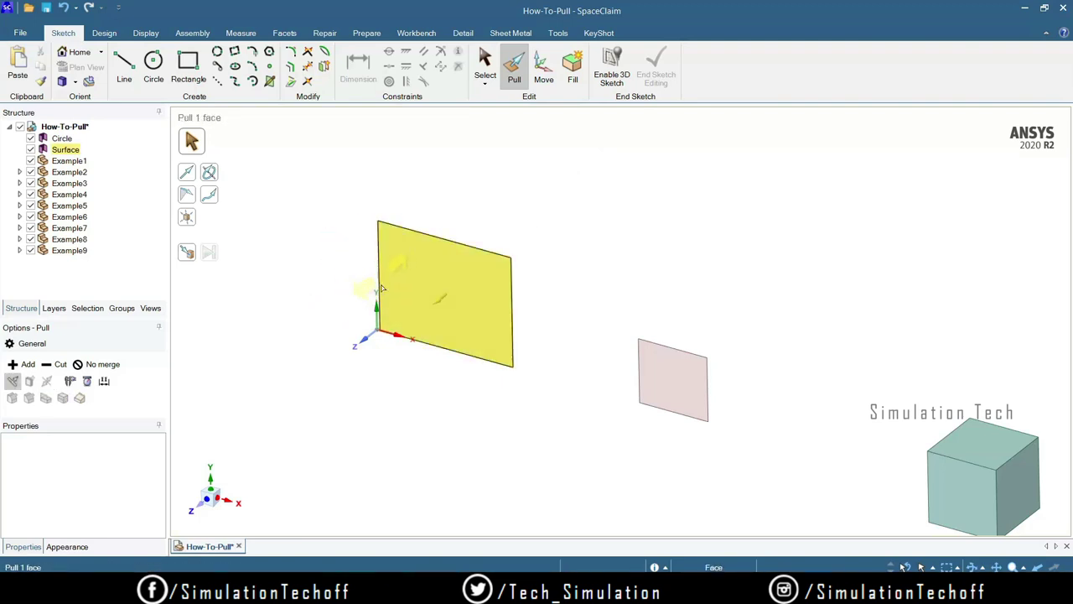
pyautogui.click(378, 275)
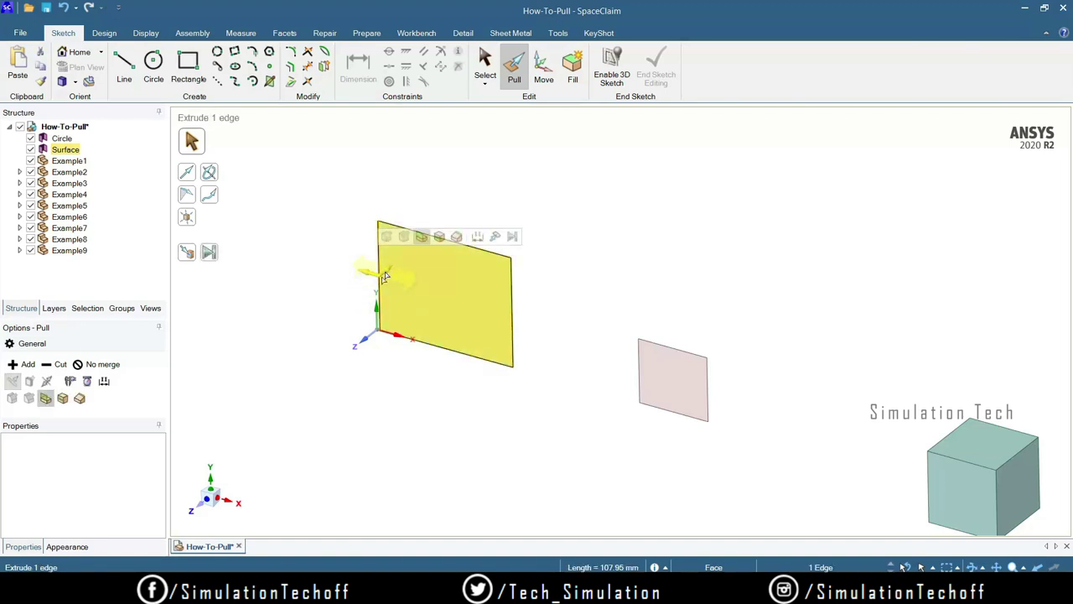
pyautogui.moveTo(367, 270); pyautogui.dragTo(394, 409)
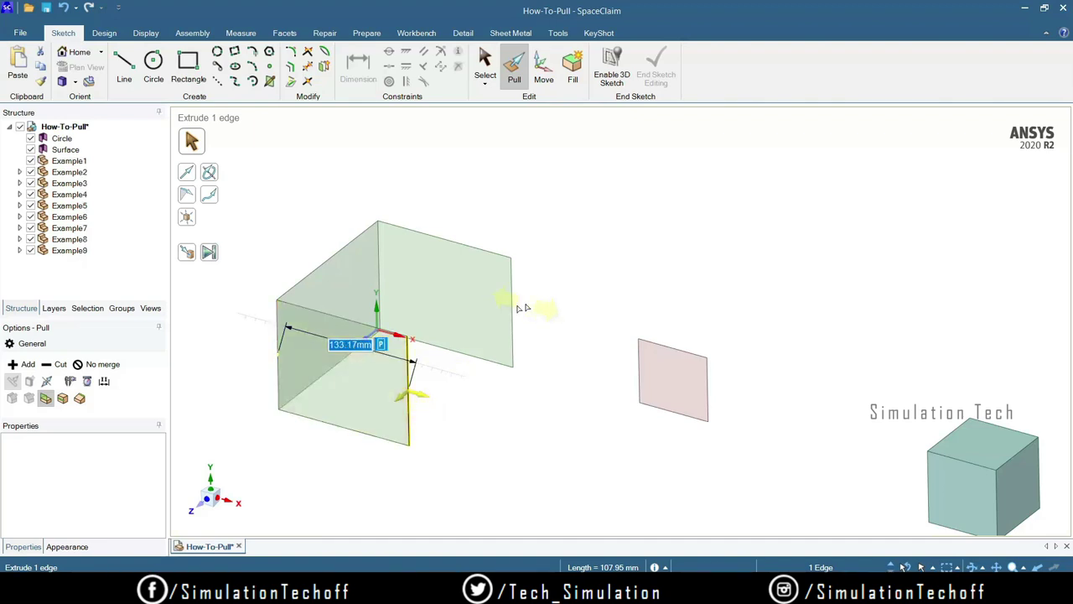
pyautogui.click(188, 254)
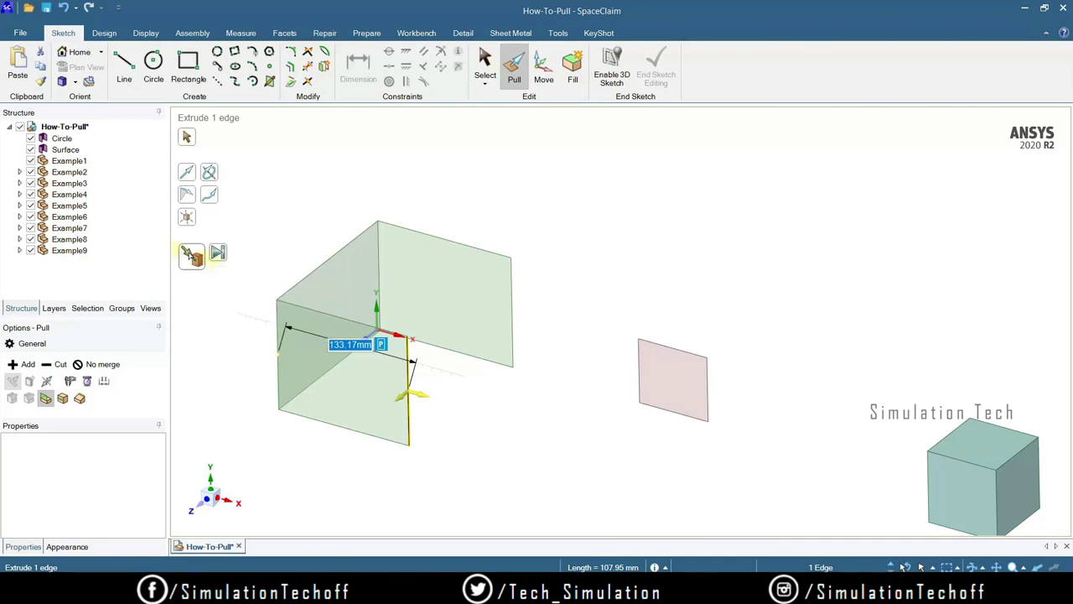
pyautogui.click(513, 327)
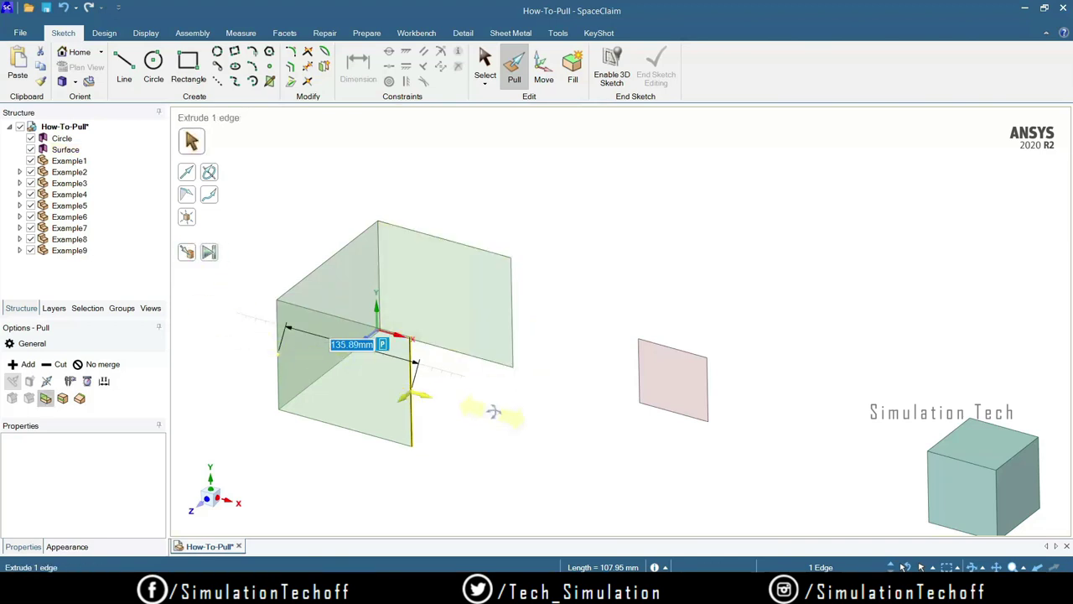
# - Extrude the front wall's free vertical edge back along Z up to the back surface's outer edge to close the fourth wall
pyautogui.moveTo(494, 412); pyautogui.dragTo(492, 366, button='middle')
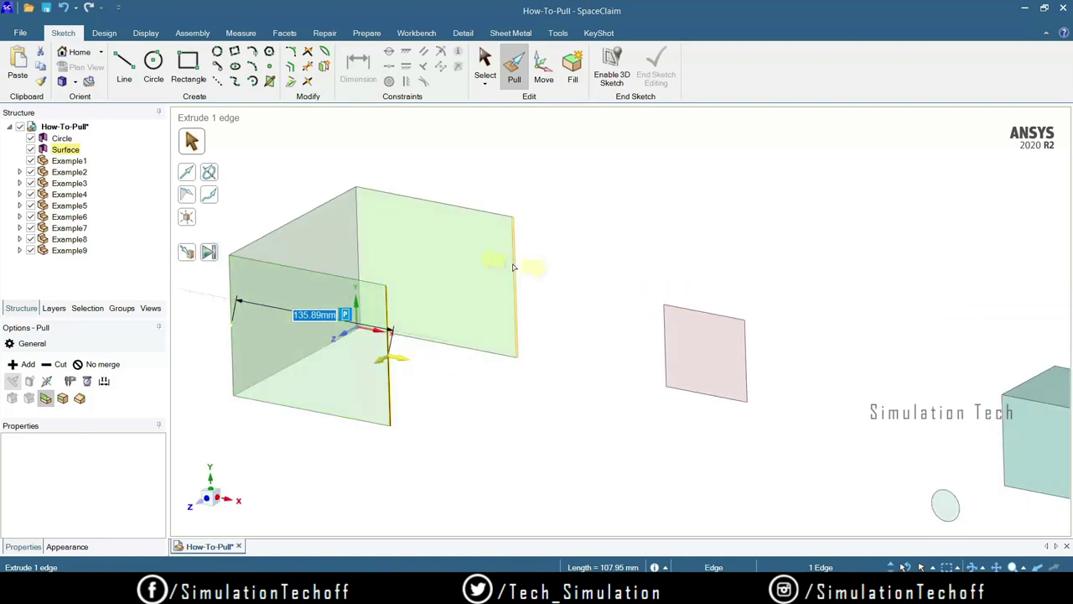
pyautogui.moveTo(556, 299); pyautogui.dragTo(524, 366, button='middle')
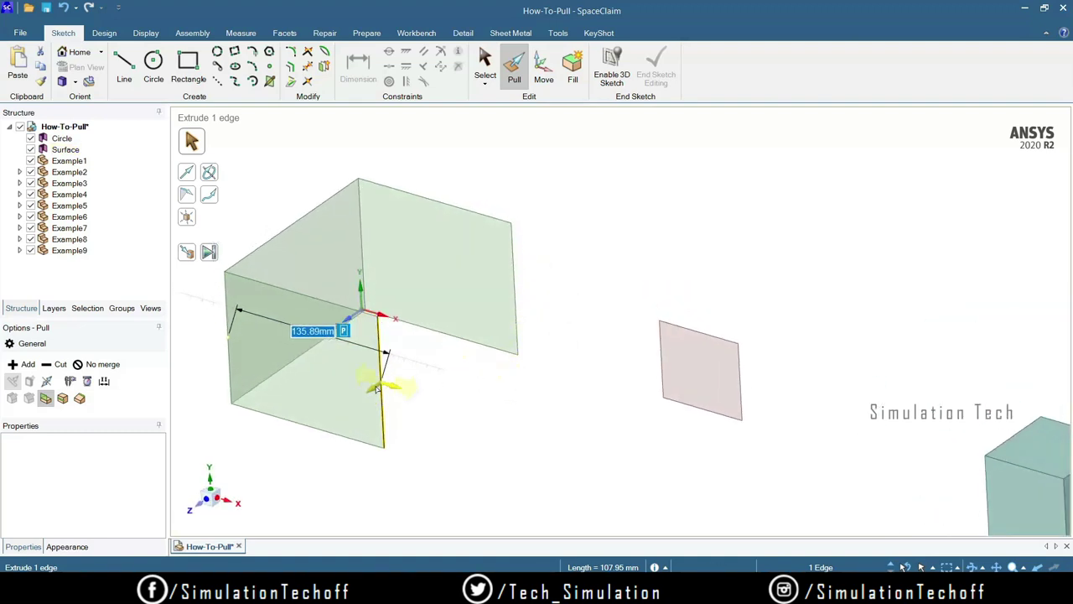
pyautogui.moveTo(376, 387); pyautogui.dragTo(519, 338)
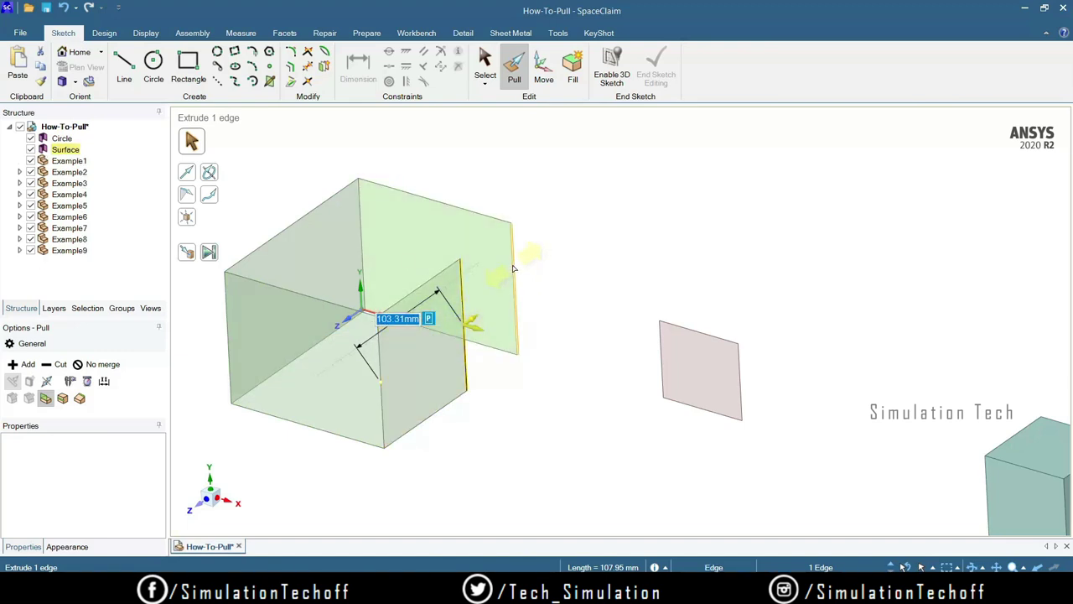
pyautogui.click(189, 253)
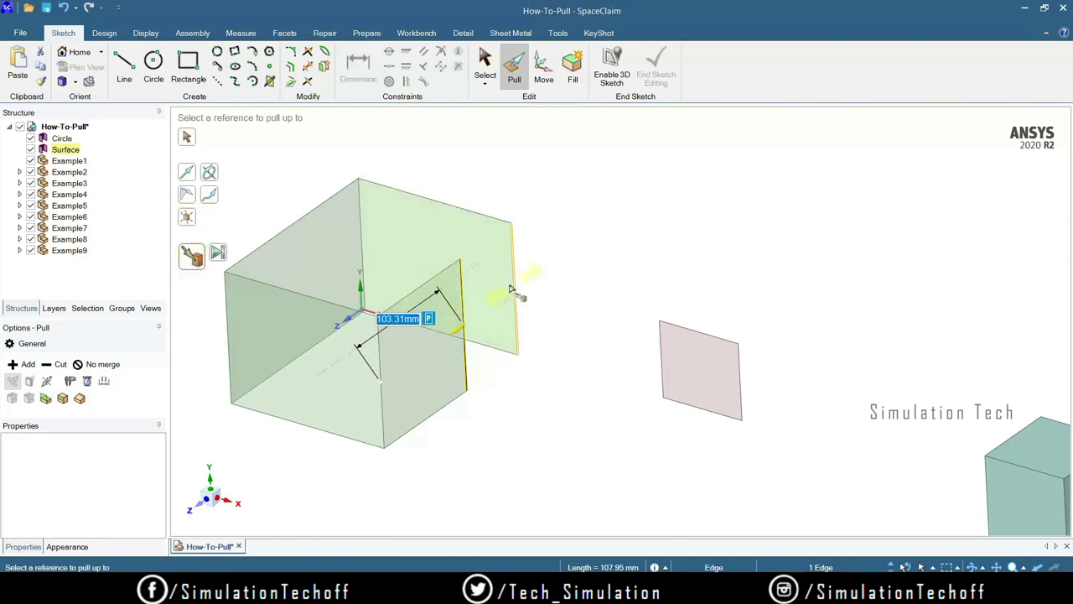
pyautogui.click(503, 311)
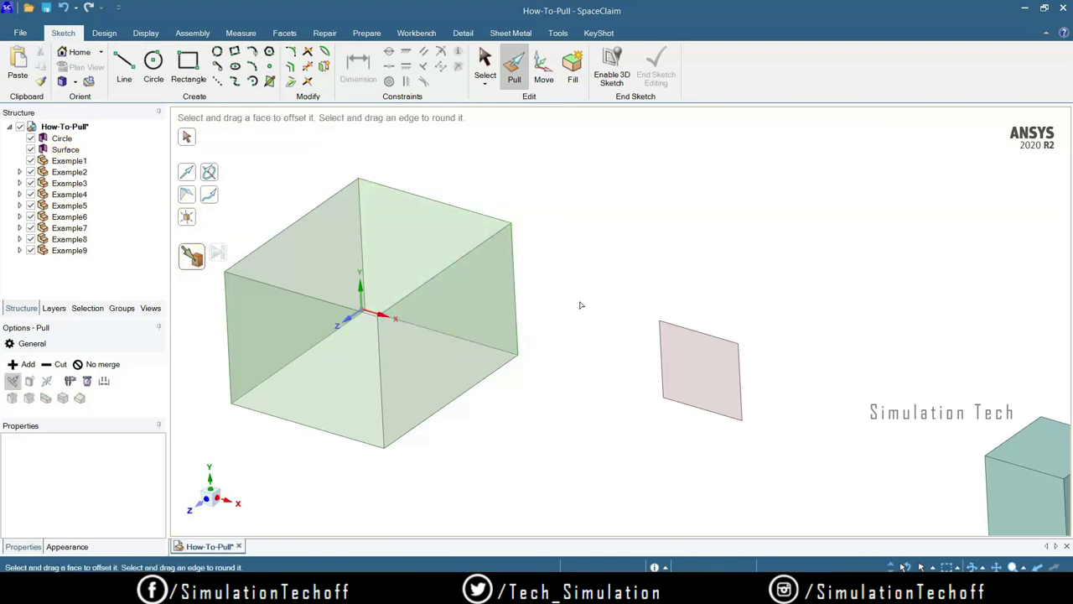
# - Cap the open top of the four walls by extruding one upper edge along X up to the opposite upper edge
pyautogui.moveTo(579, 305)
pyautogui.mouseDown(button='middle')
pyautogui.moveTo(584, 323)
pyautogui.moveTo(591, 249)
pyautogui.moveTo(542, 280)
pyautogui.moveTo(578, 297)
pyautogui.mouseUp(button='middle')
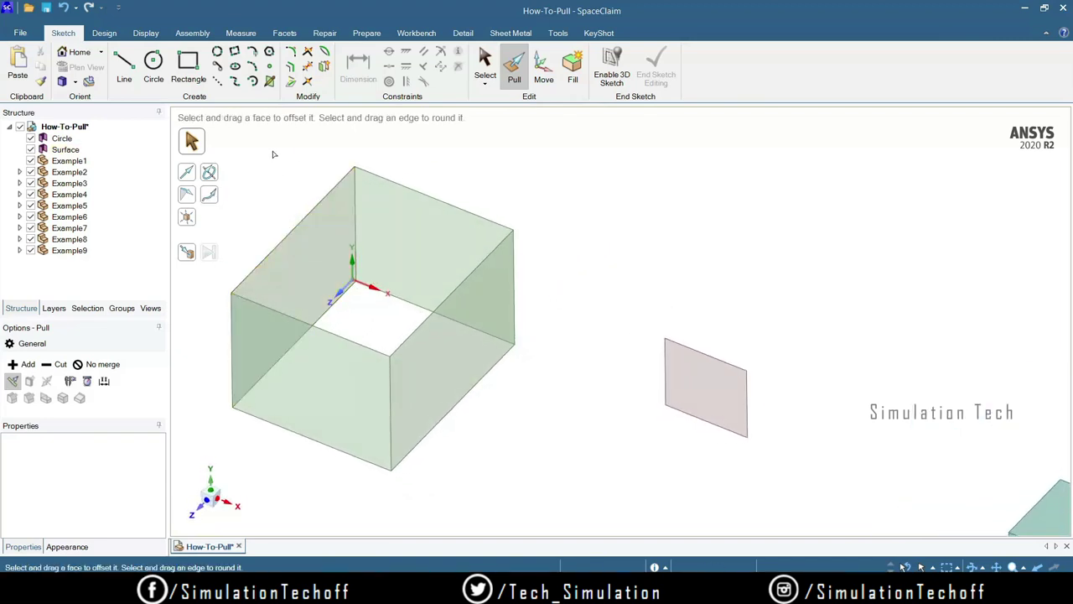
pyautogui.click(281, 245)
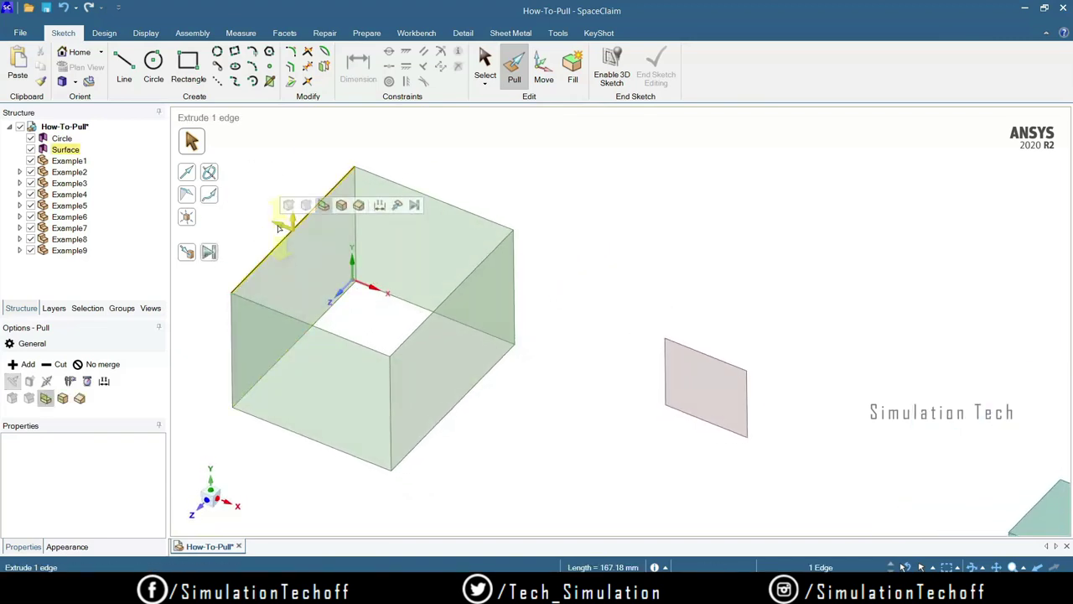
pyautogui.moveTo(329, 252); pyautogui.dragTo(386, 260)
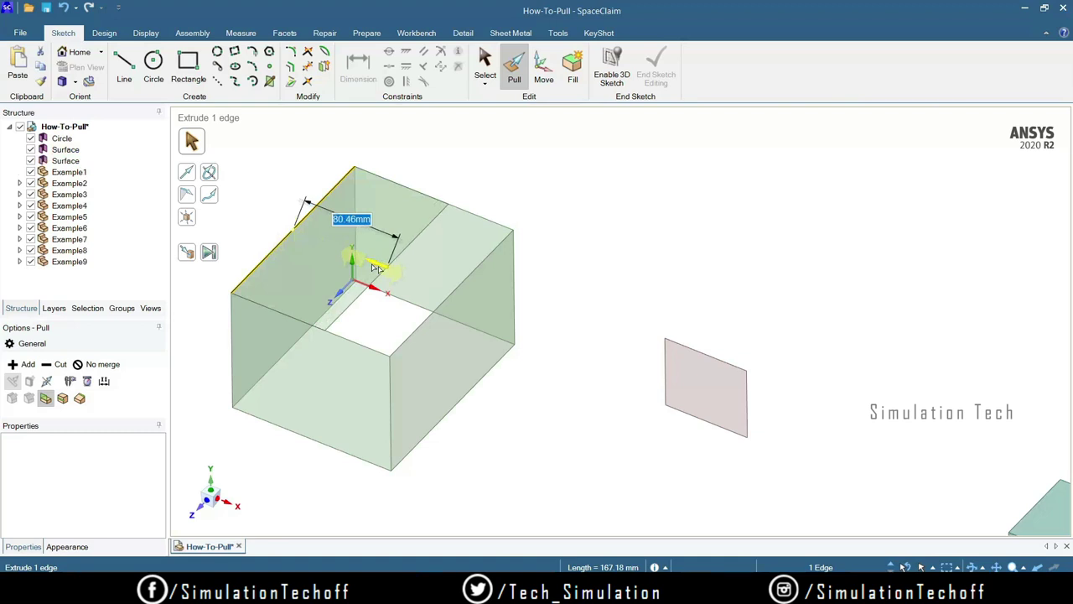
pyautogui.click(189, 254)
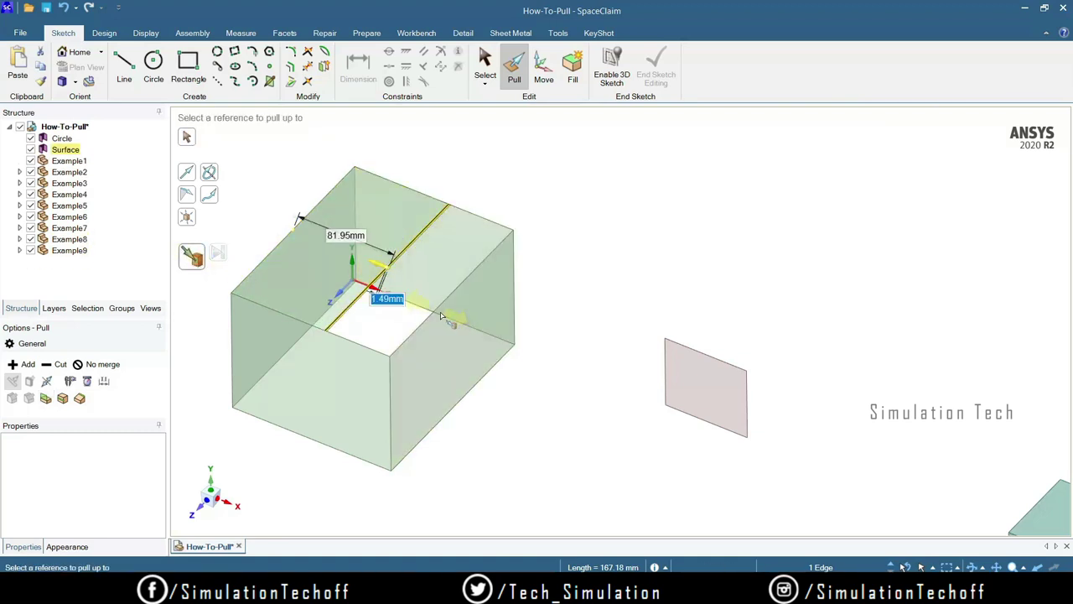
pyautogui.click(444, 319)
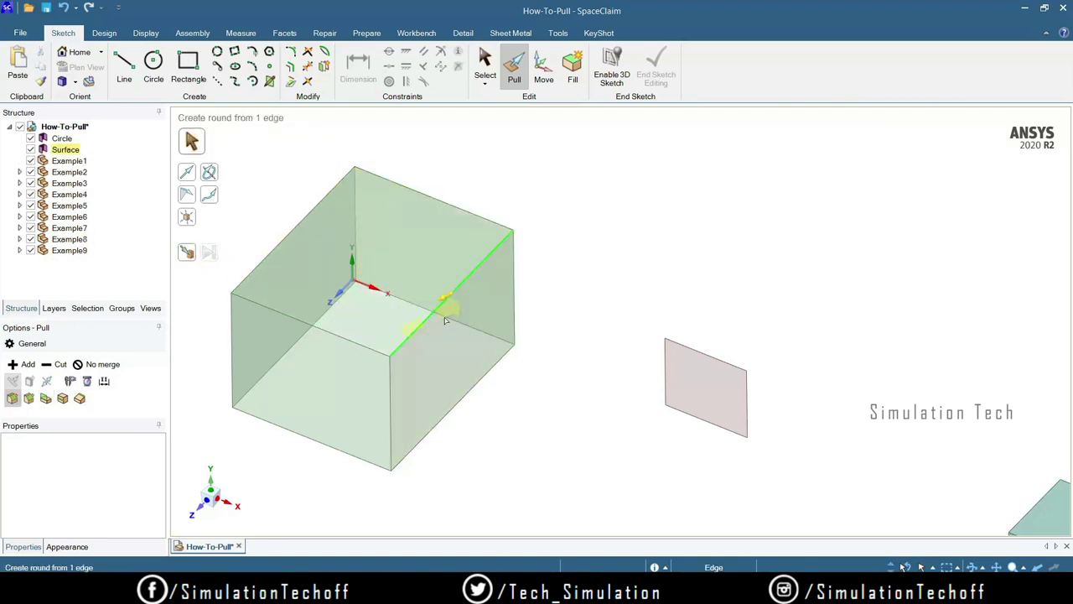
pyautogui.click(546, 318)
# - Pull the pink rectangular surface into a solid block with a depth of 100 mm
pyautogui.moveTo(546, 319); pyautogui.dragTo(530, 292, button='middle')
pyautogui.scroll(2, 543, 286)
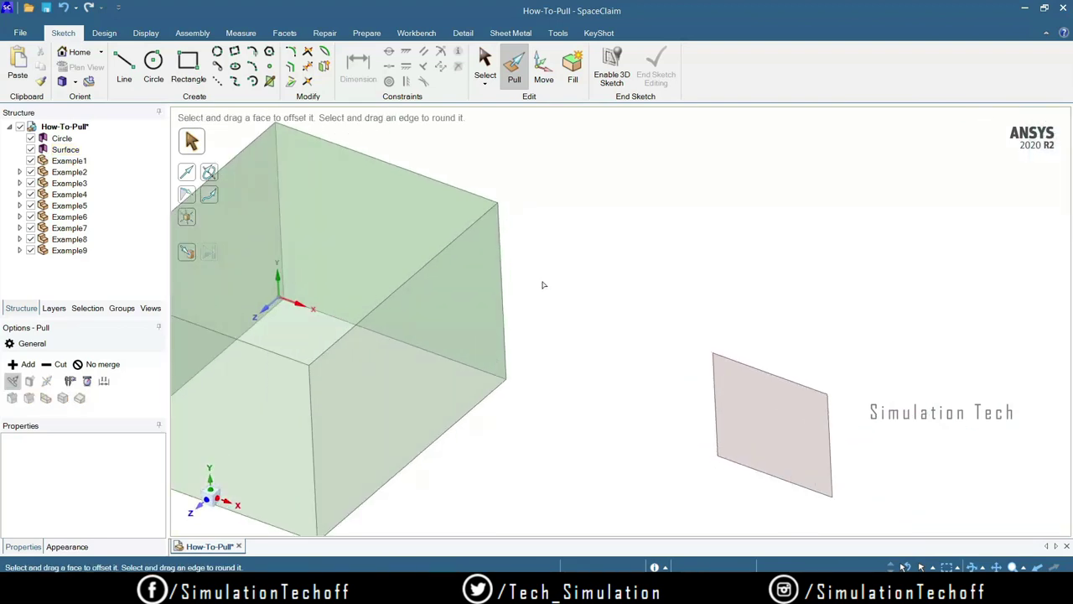
pyautogui.scroll(-3, 544, 285)
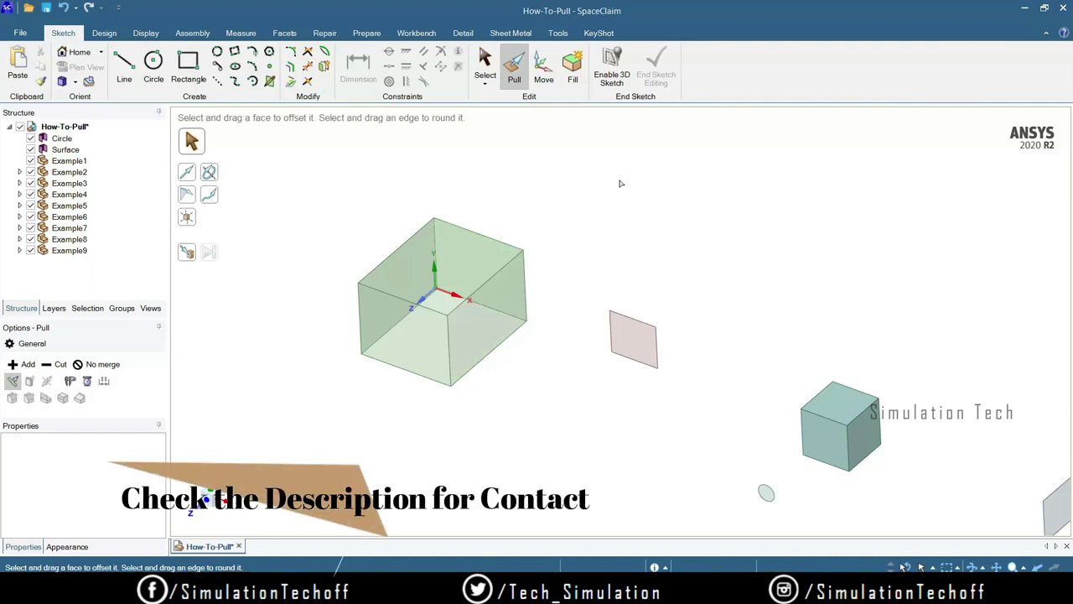
pyautogui.scroll(2, 653, 265)
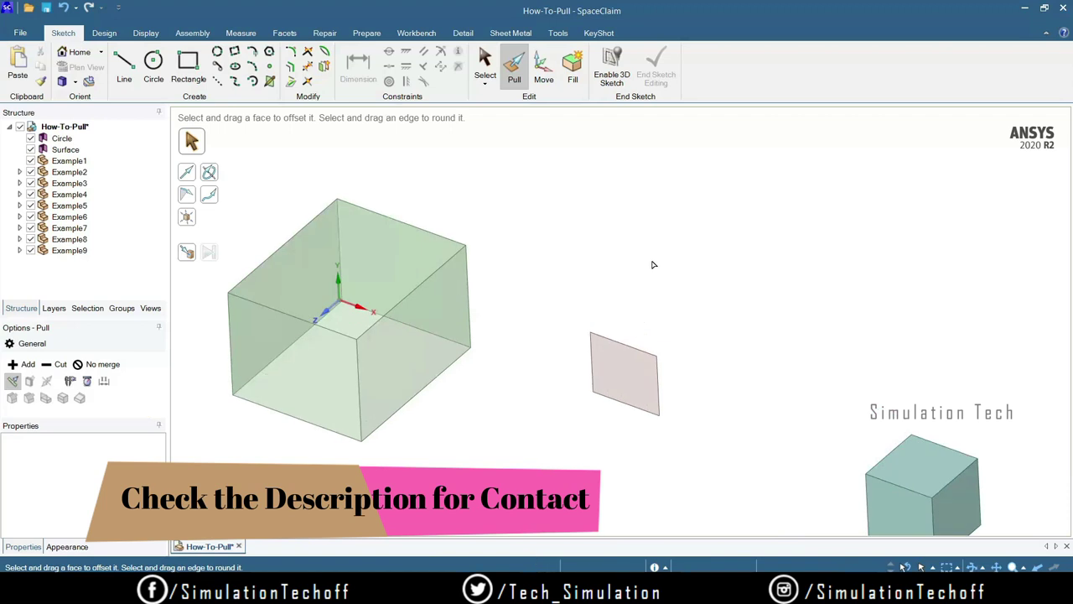
pyautogui.click(634, 392)
pyautogui.click(624, 373)
pyautogui.moveTo(625, 373); pyautogui.dragTo(562, 433)
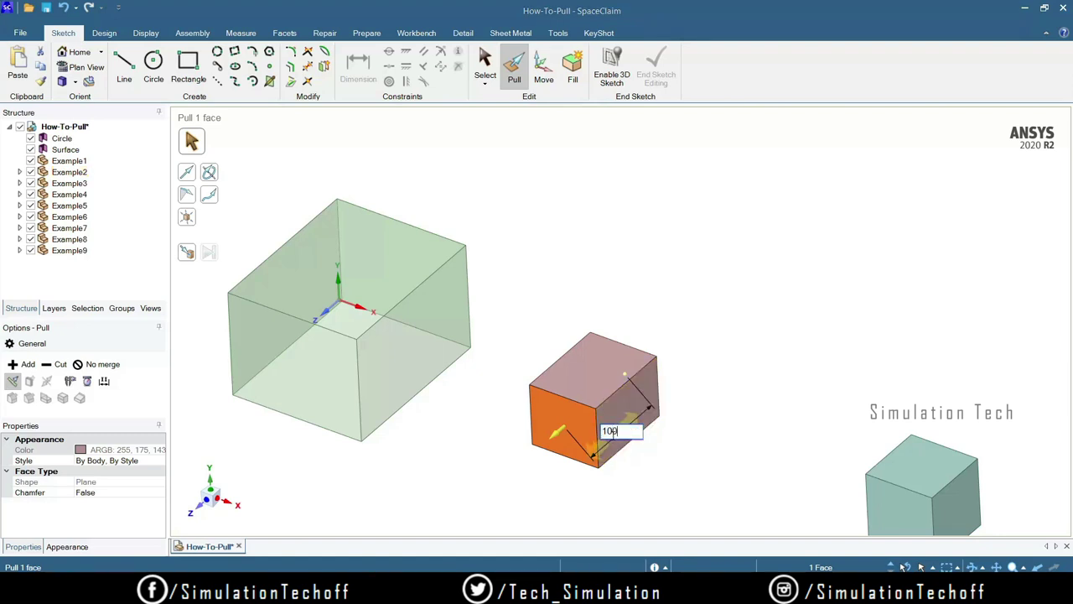
pyautogui.press('Return')
pyautogui.press('Escape')
# - Pull the small circle face along negative Z into the teal cube to cut a round hole
pyautogui.scroll(-4, 694, 443)
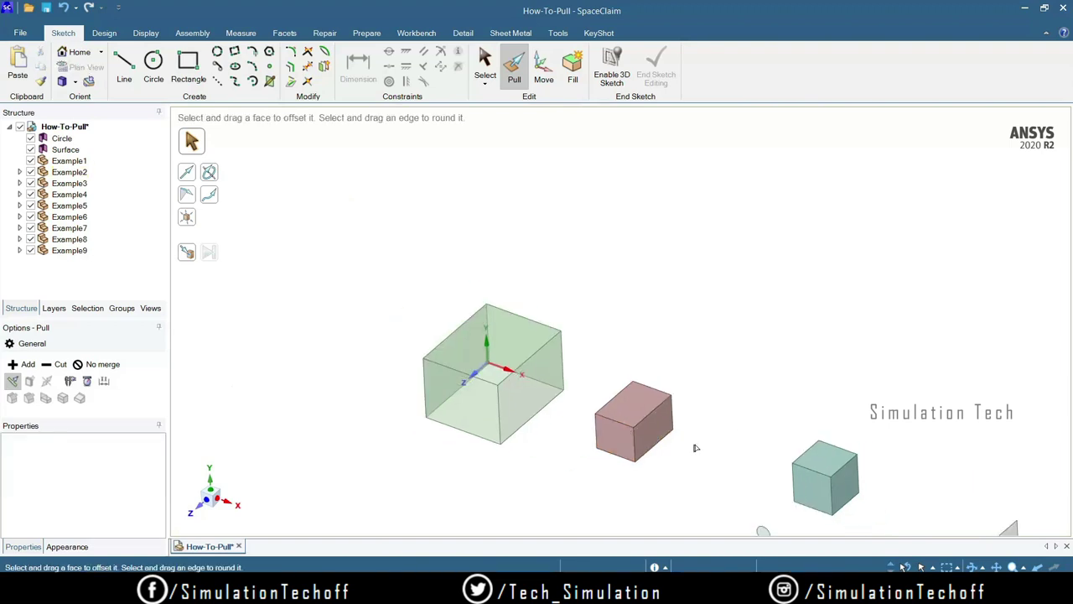
pyautogui.keyDown('shift'); pyautogui.moveTo(630, 379); pyautogui.dragTo(412, 330, button='middle'); pyautogui.keyUp('shift')
pyautogui.scroll(5, 642, 469)
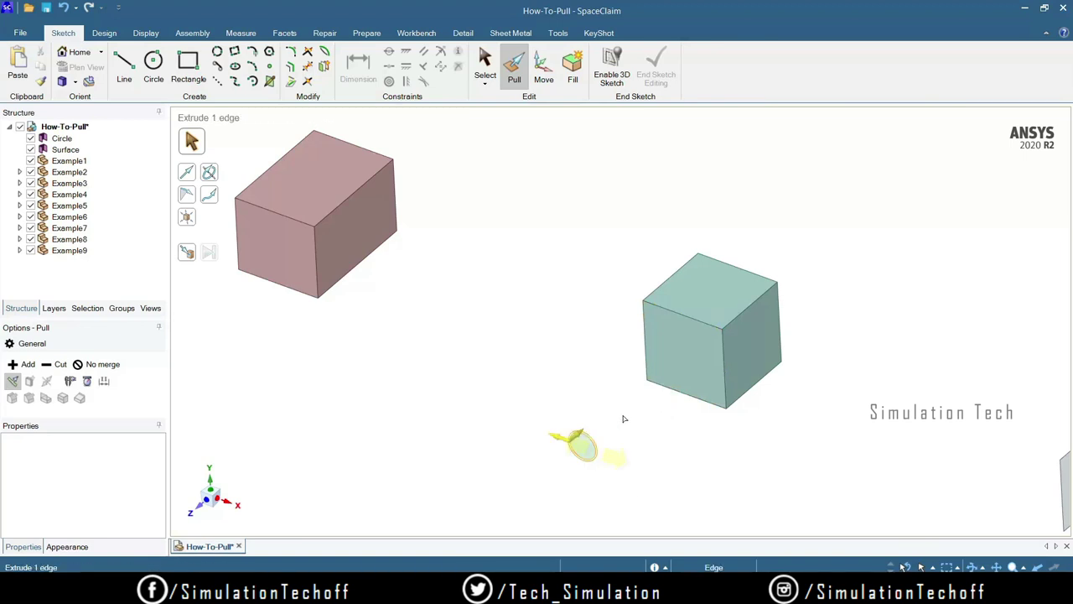
pyautogui.click(586, 447)
pyautogui.moveTo(588, 450); pyautogui.dragTo(806, 300)
pyautogui.moveTo(786, 387); pyautogui.dragTo(806, 359, button='middle')
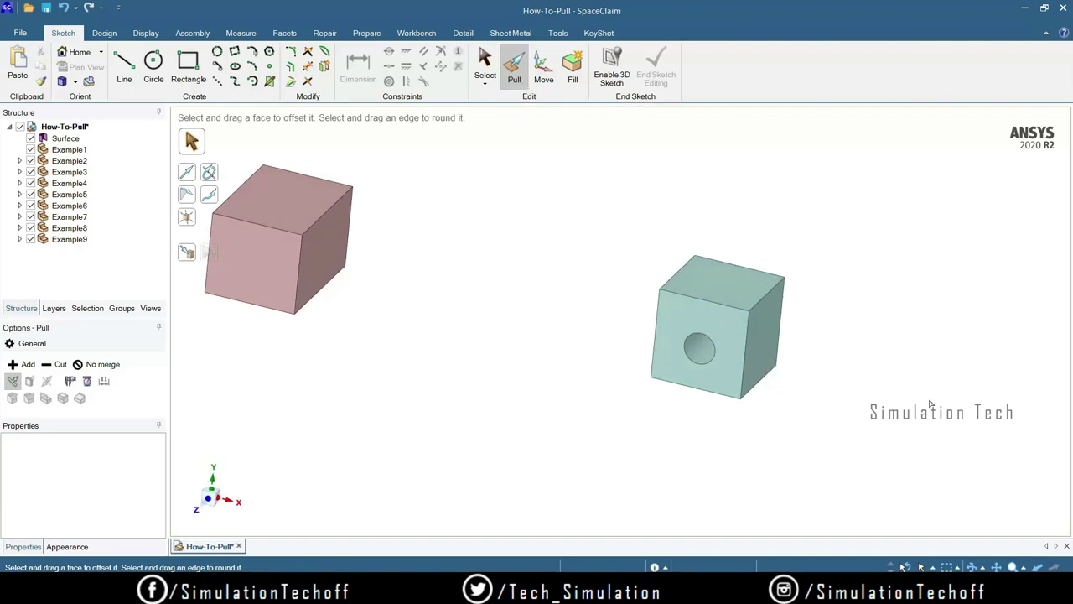
pyautogui.moveTo(864, 386)
pyautogui.mouseDown(button='middle')
pyautogui.moveTo(824, 360)
pyautogui.moveTo(867, 363)
pyautogui.moveTo(818, 395)
pyautogui.mouseUp(button='middle')
pyautogui.scroll(2, 818, 396)
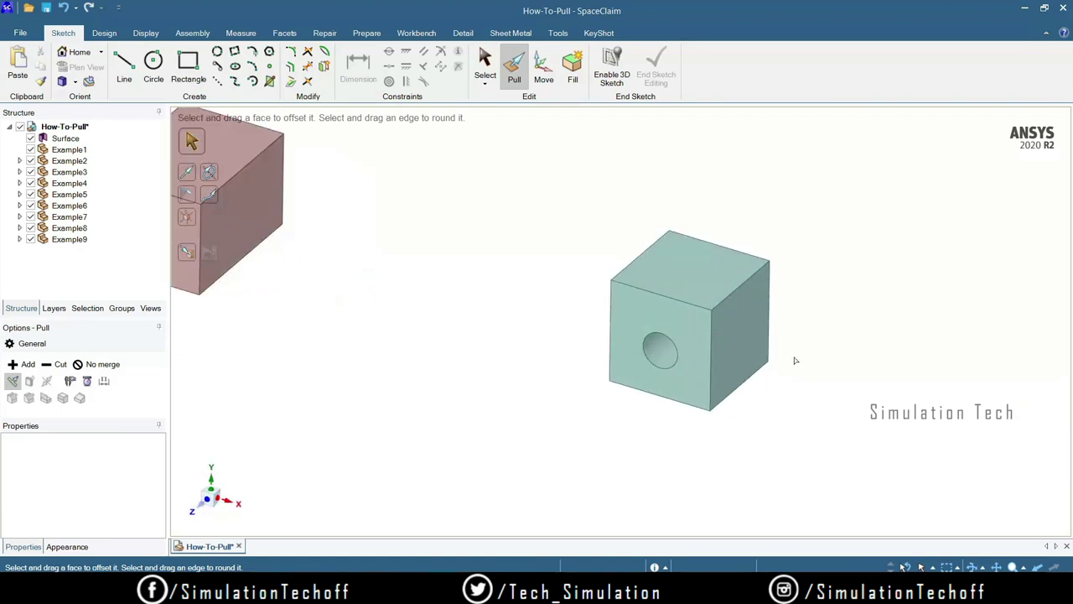
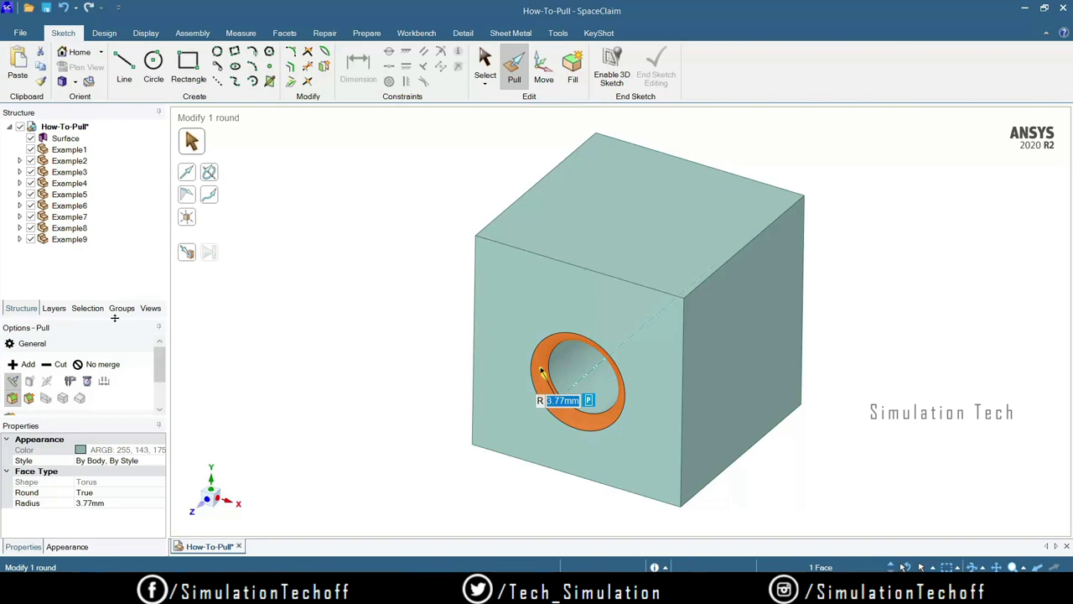
# - Resize the side panels to make room for the Pull options and convert the round at the hole's rim into a chamfer
pyautogui.moveTo(115, 317); pyautogui.dragTo(88, 195)
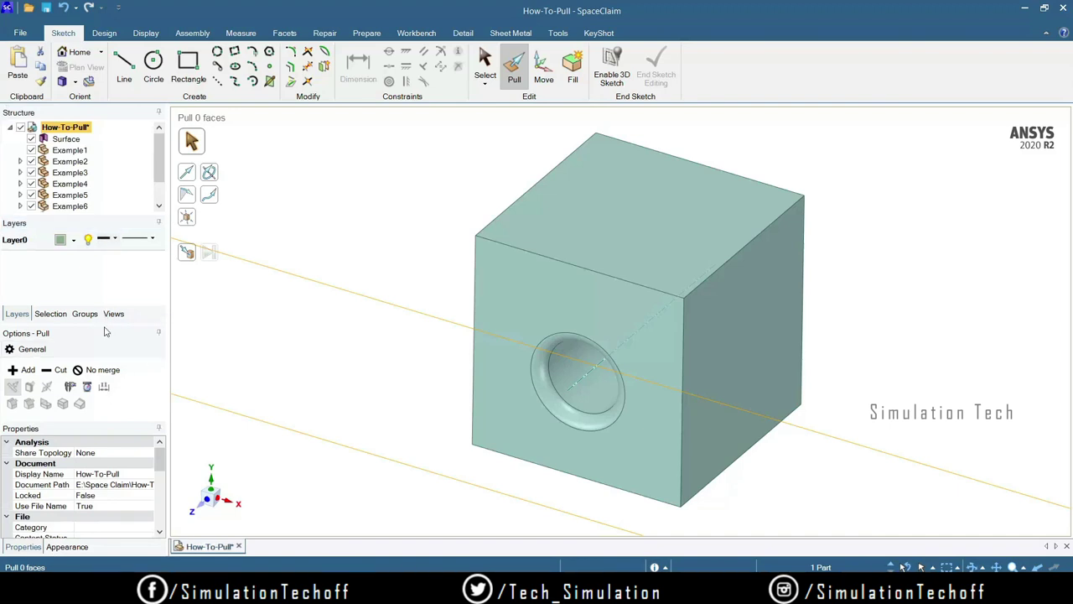
pyautogui.moveTo(107, 325); pyautogui.dragTo(114, 292)
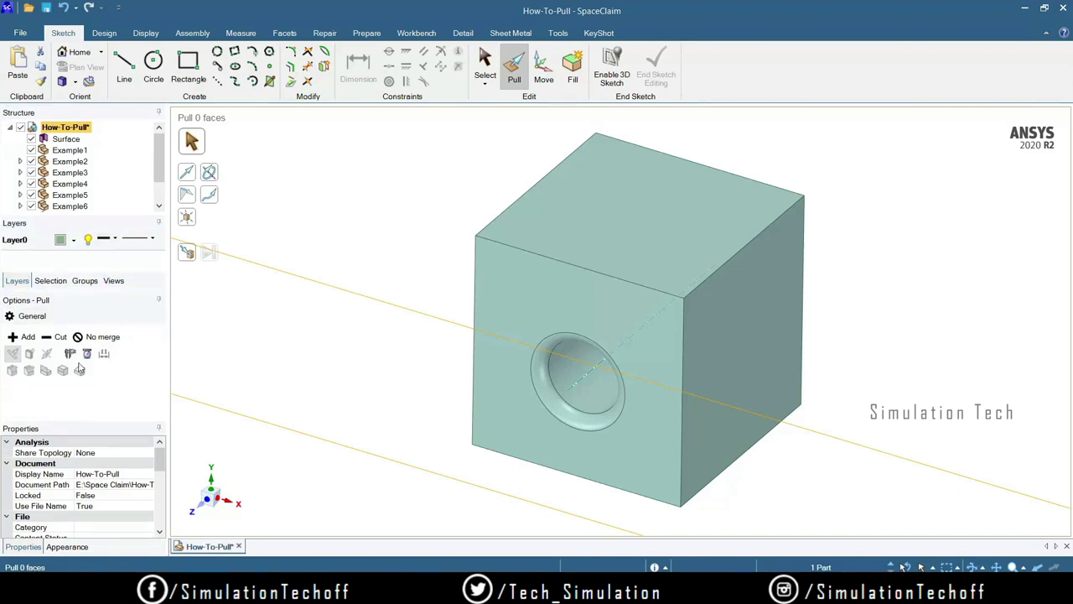
pyautogui.click(564, 341)
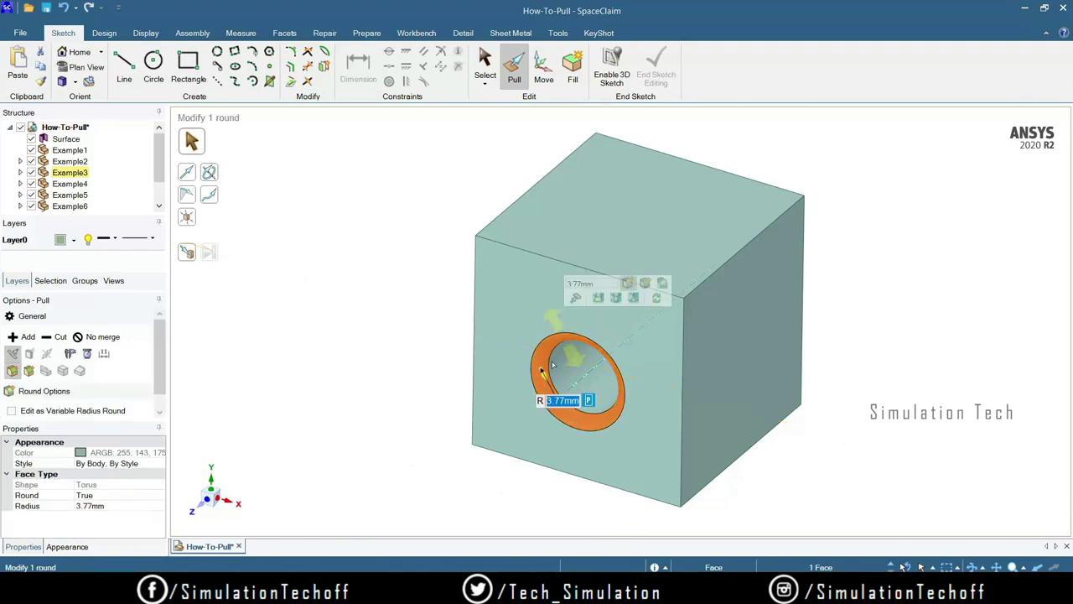
pyautogui.click(30, 372)
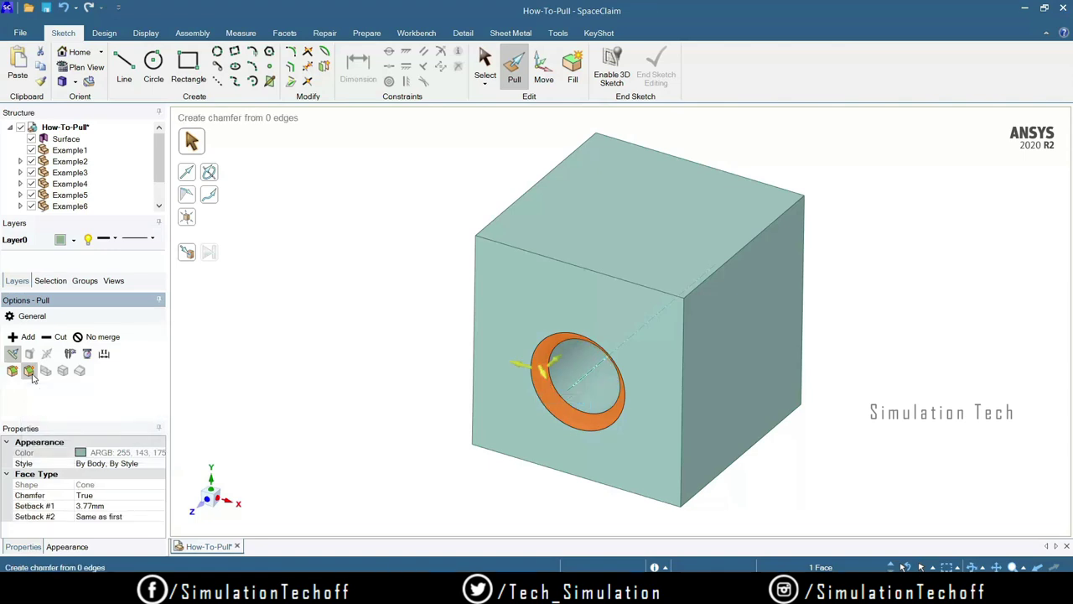
pyautogui.moveTo(683, 436); pyautogui.dragTo(621, 401, button='middle')
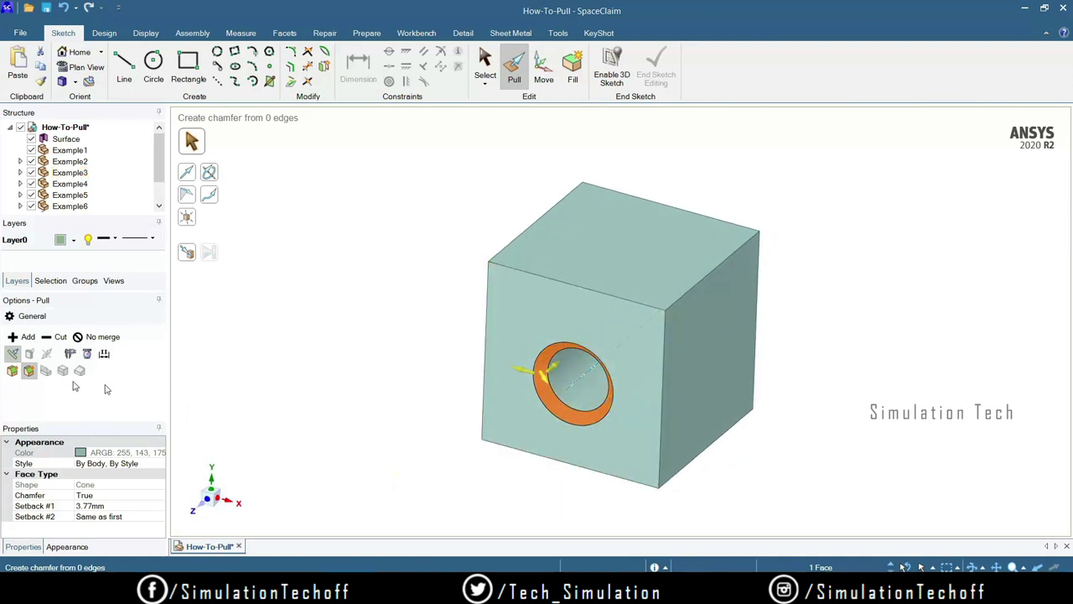
pyautogui.click(441, 334)
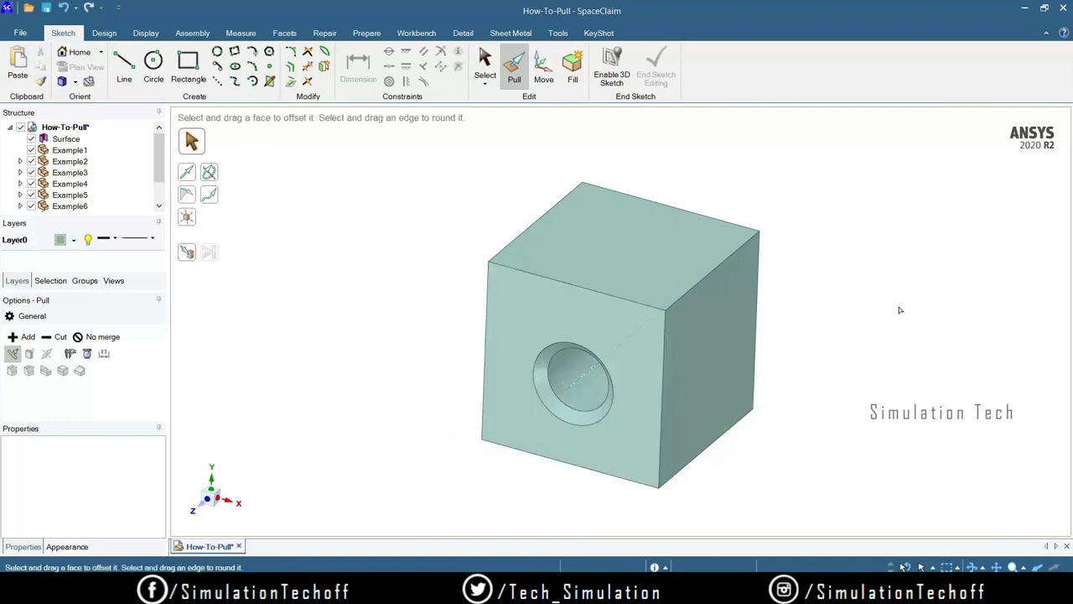
# - Chamfer the three cube edges that meet at the front corner of the upper face by about 6 mm
pyautogui.moveTo(858, 350)
pyautogui.mouseDown(button='middle')
pyautogui.moveTo(824, 349)
pyautogui.moveTo(831, 360)
pyautogui.mouseUp(button='middle')
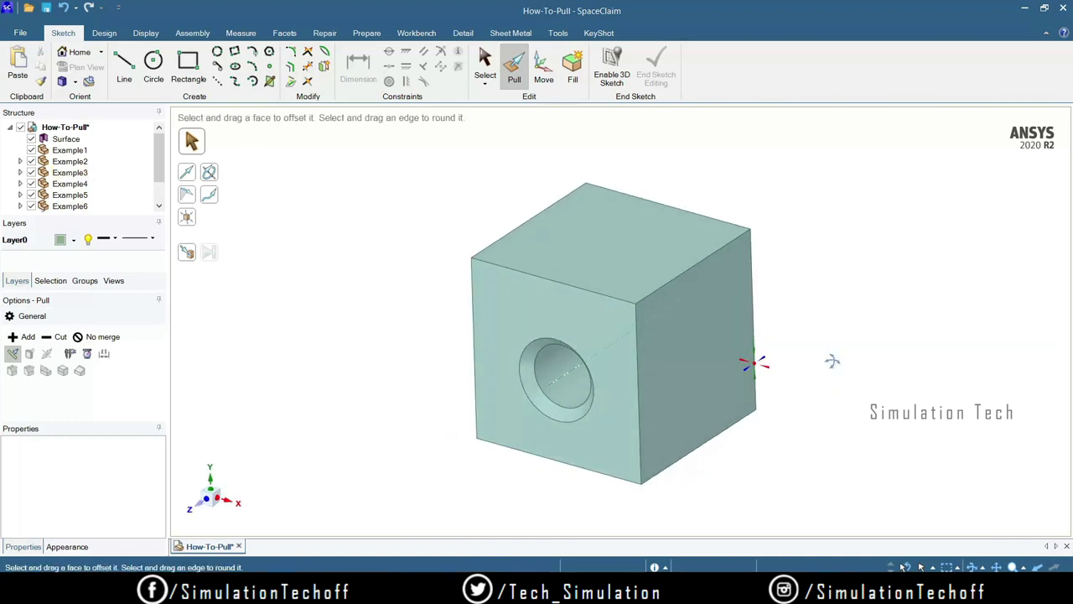
pyautogui.click(578, 290)
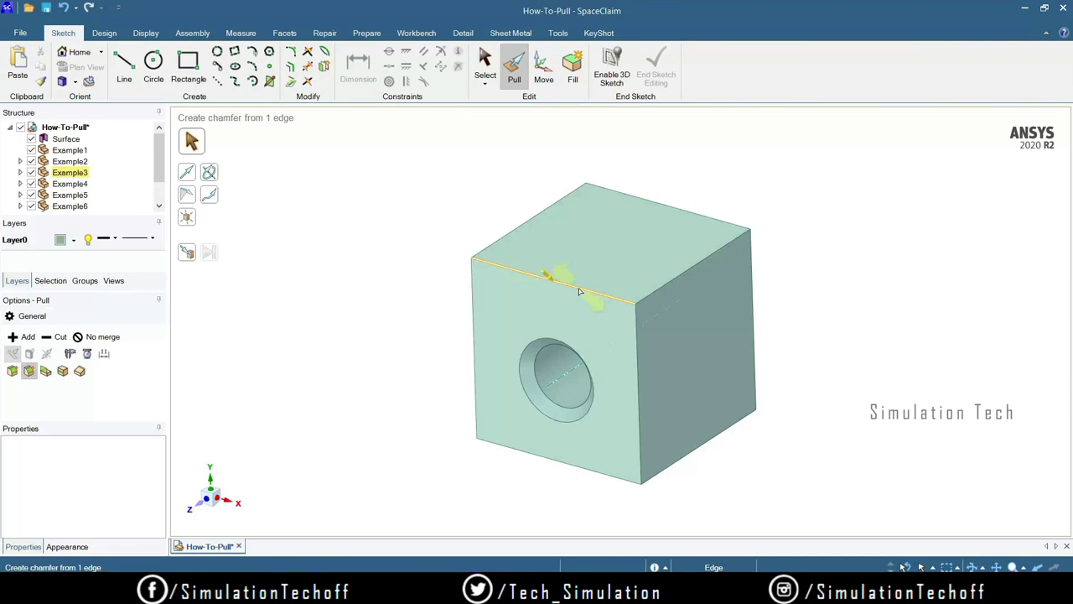
pyautogui.click(578, 291)
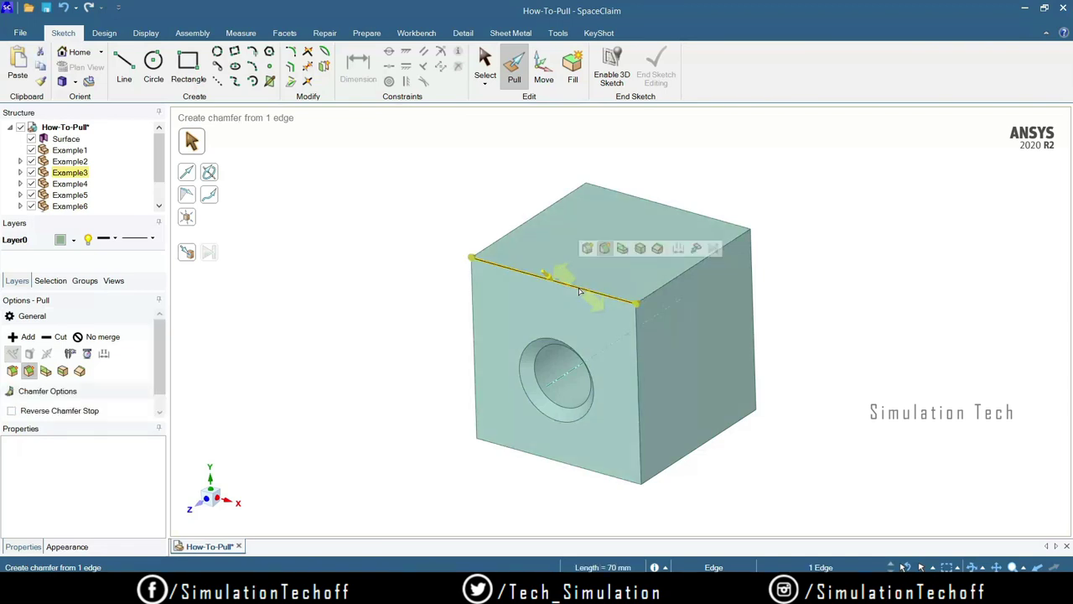
pyautogui.keyDown('ctrl'); pyautogui.click(670, 280); pyautogui.keyUp('ctrl')
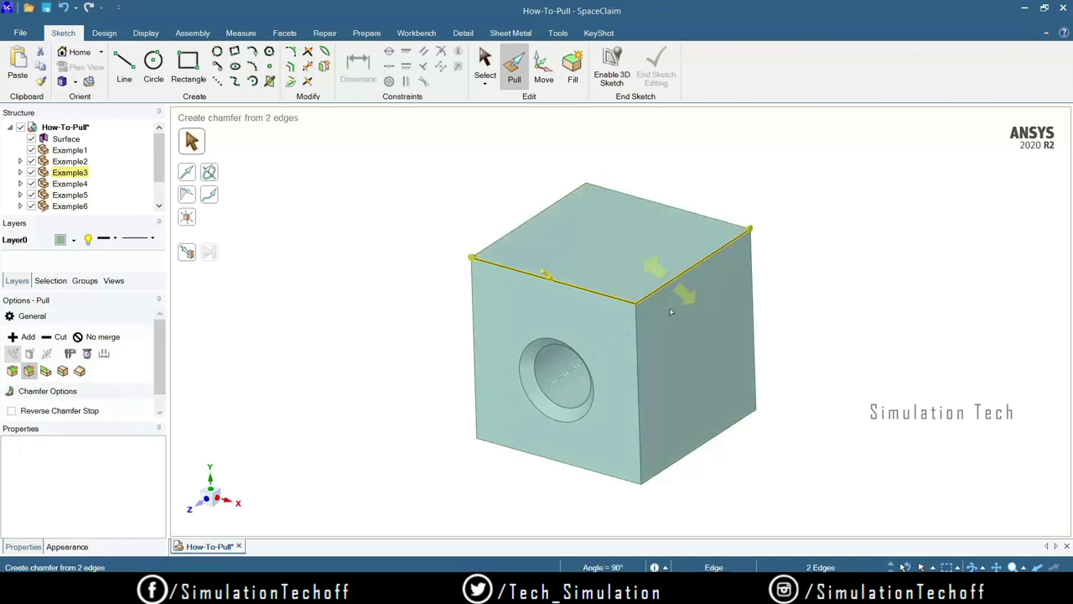
pyautogui.keyDown('ctrl'); pyautogui.click(635, 374); pyautogui.keyUp('ctrl')
pyautogui.moveTo(838, 383); pyautogui.dragTo(835, 409, button='middle')
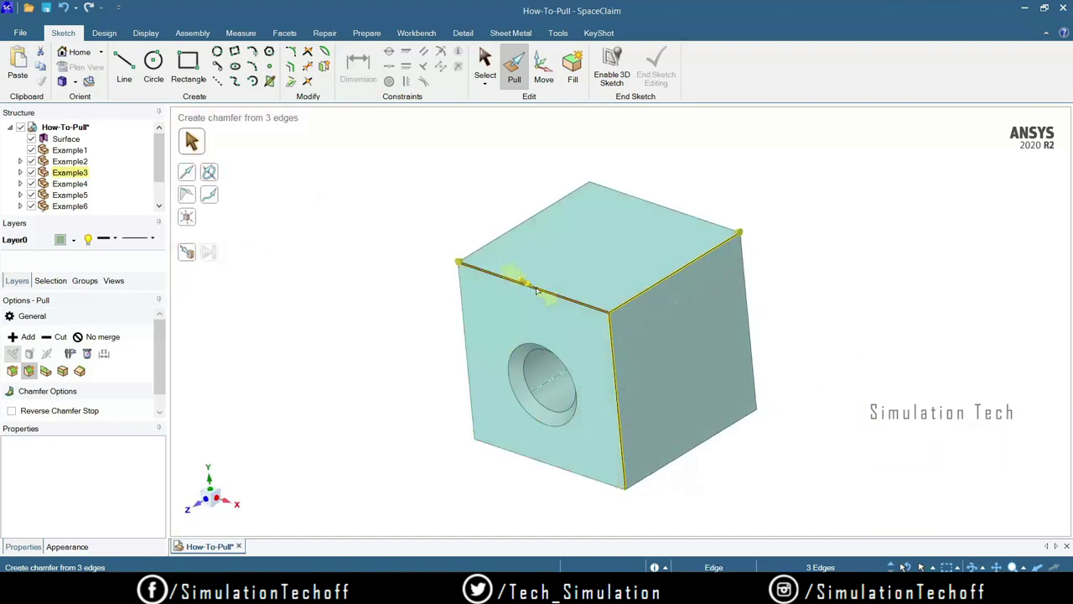
pyautogui.moveTo(537, 290); pyautogui.dragTo(559, 302)
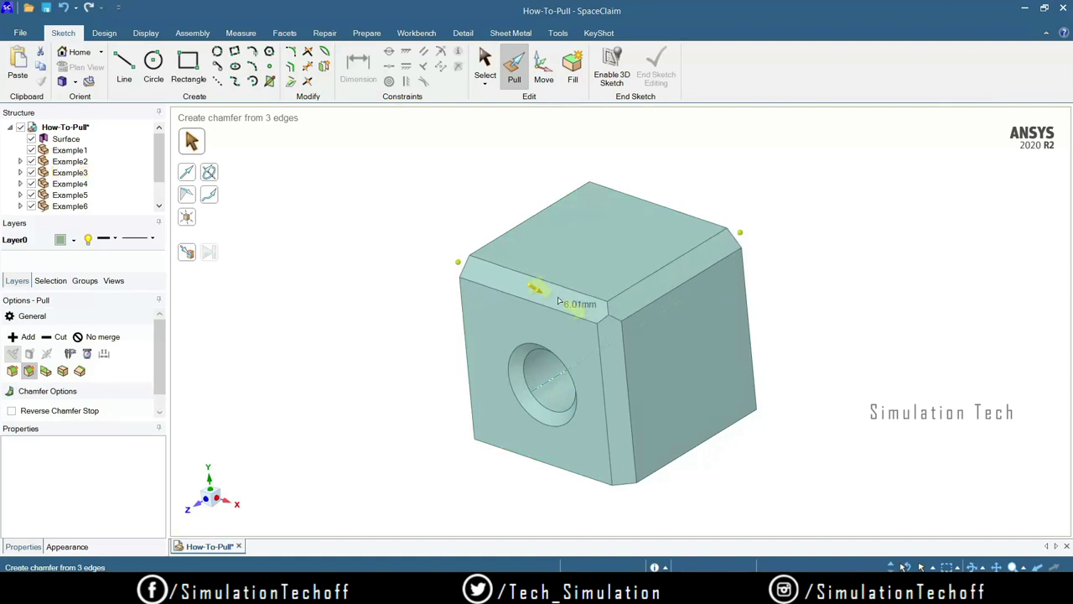
# - Round the same three cube edges instead of chamfering them, and undo the rounding
pyautogui.click(28, 371)
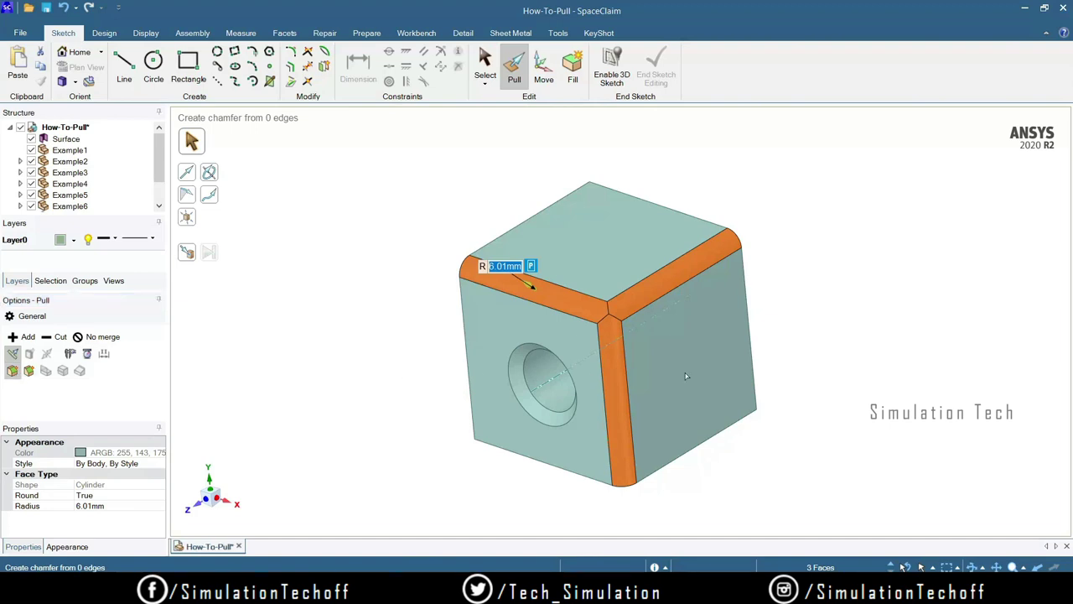
pyautogui.click(14, 371)
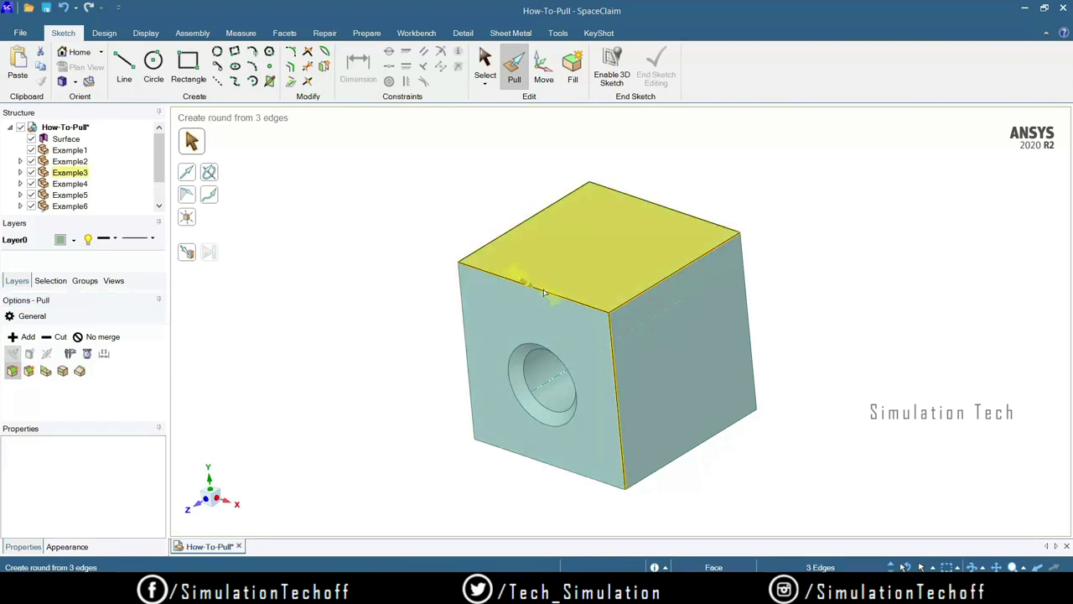
pyautogui.moveTo(544, 292); pyautogui.dragTo(577, 308)
pyautogui.click(809, 367)
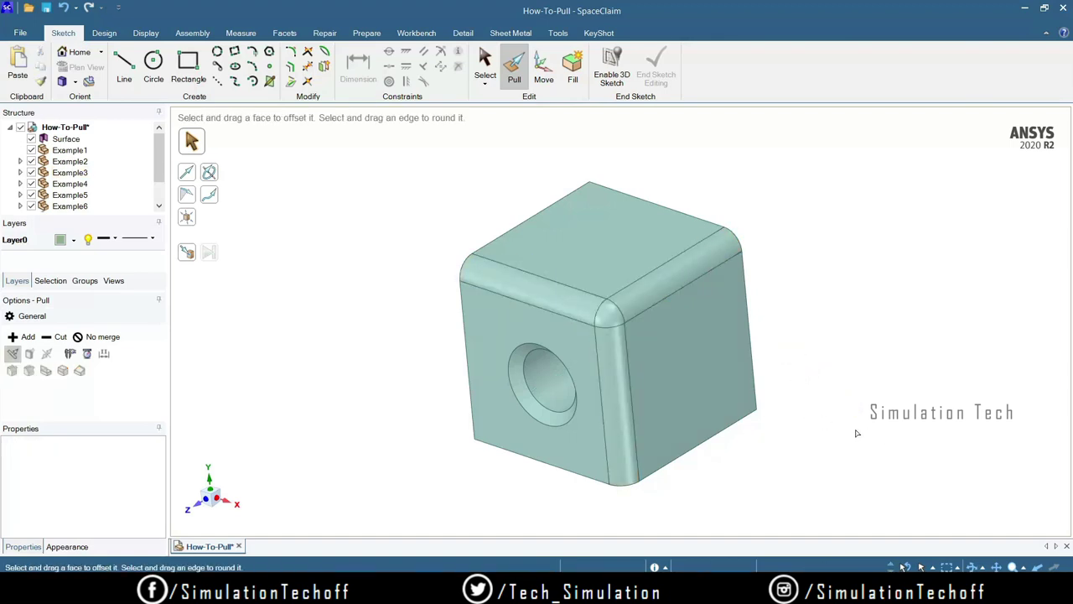
pyautogui.hotkey('ctrl', 'z')
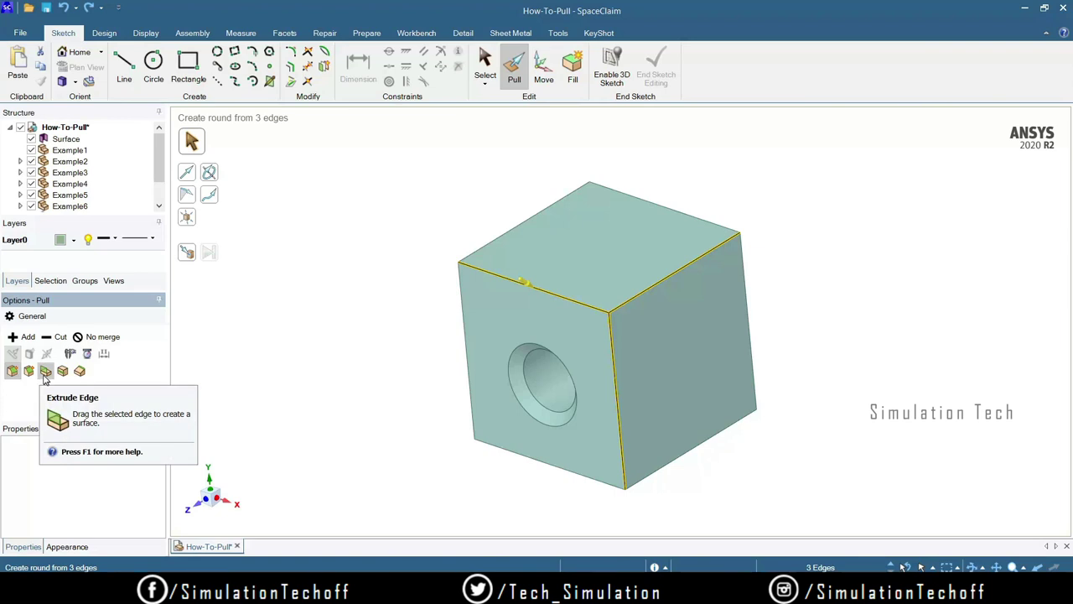
pyautogui.click(838, 408)
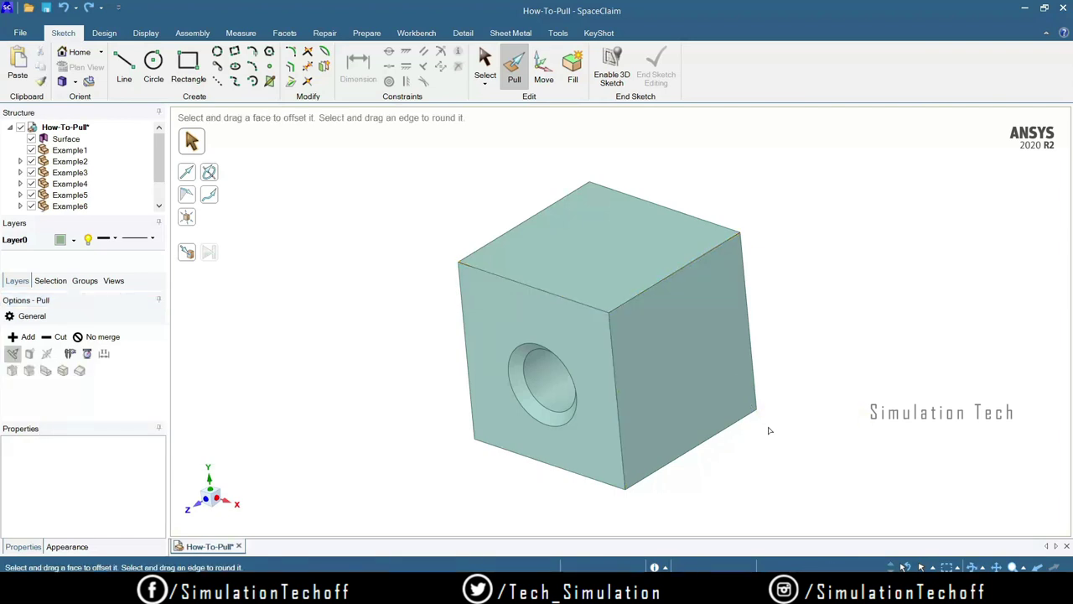
# - Extrude the cube's rear vertical edge on the +X side along X into a surface about 61 mm long
pyautogui.click(753, 336)
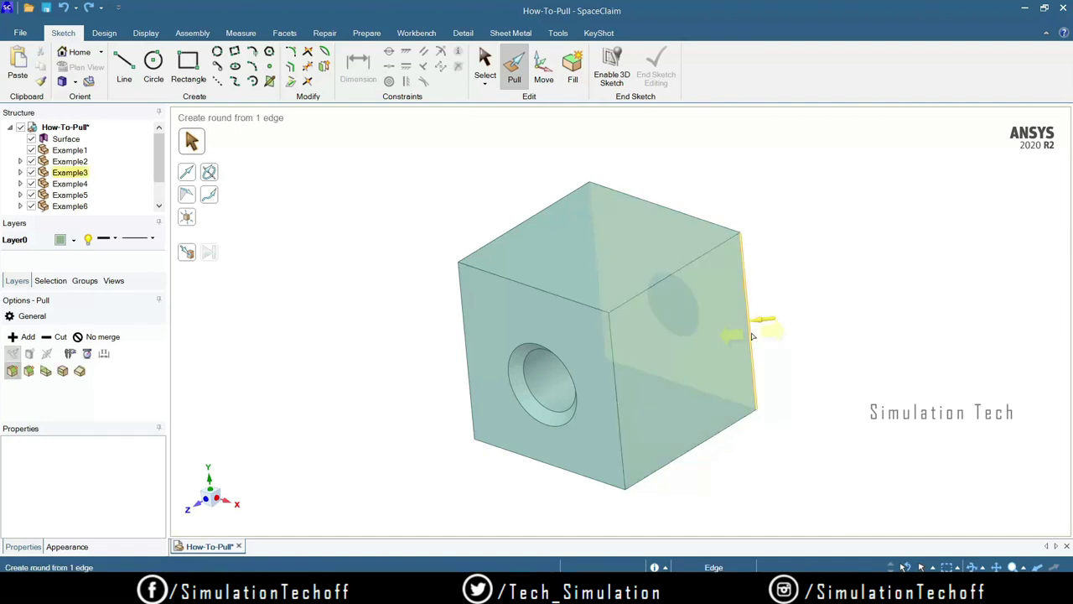
pyautogui.click(783, 357)
pyautogui.click(753, 344)
pyautogui.press('Escape')
pyautogui.click(752, 351)
pyautogui.click(45, 370)
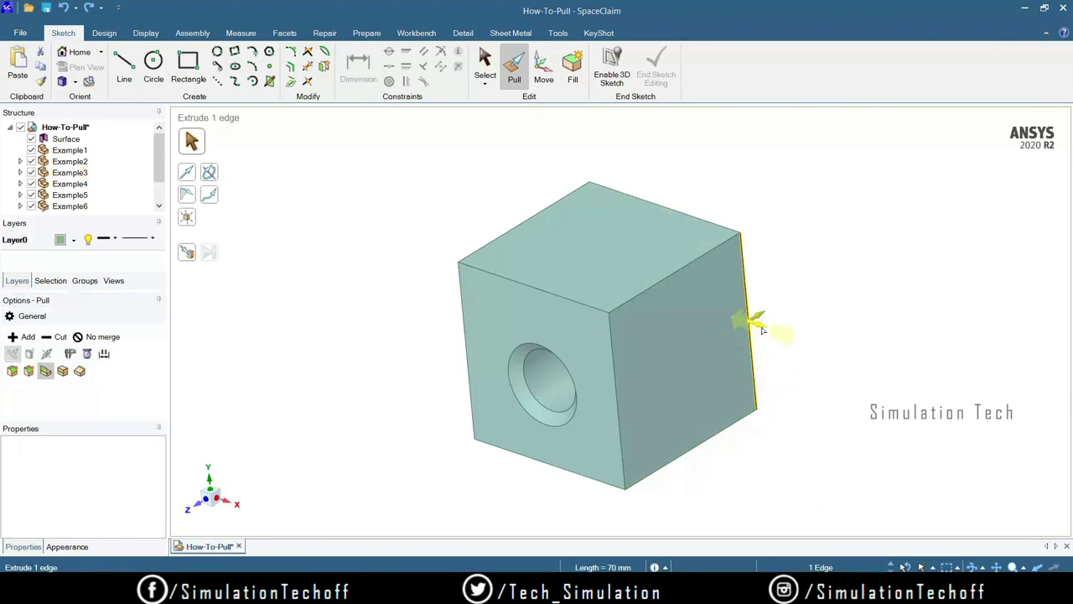
pyautogui.moveTo(779, 338); pyautogui.dragTo(884, 400)
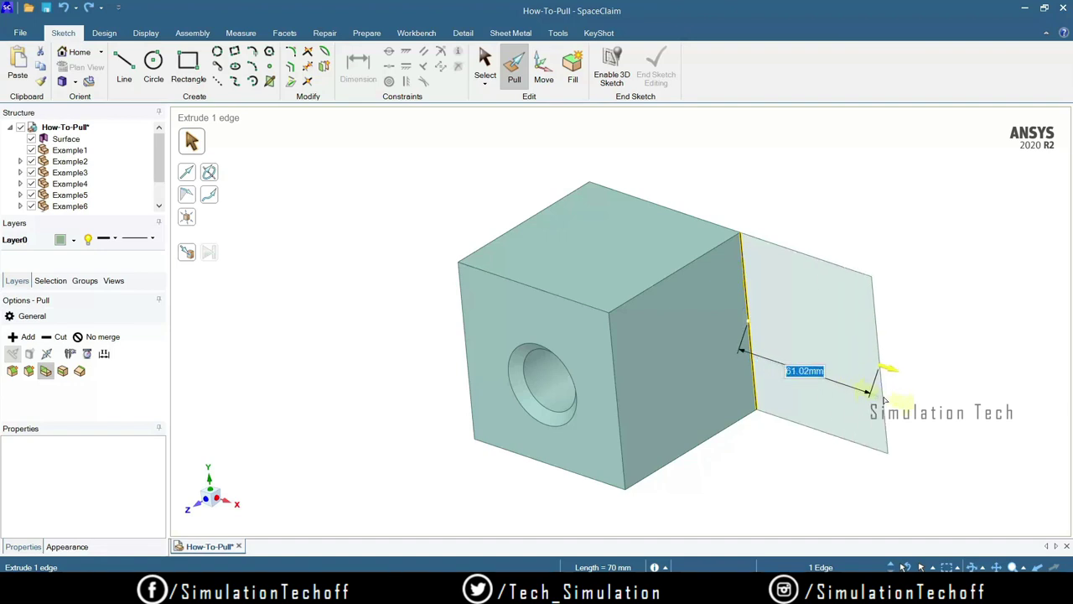
pyautogui.click(945, 333)
pyautogui.moveTo(948, 336)
pyautogui.mouseDown(button='middle')
pyautogui.moveTo(916, 346)
pyautogui.moveTo(917, 368)
pyautogui.moveTo(915, 340)
pyautogui.moveTo(946, 339)
pyautogui.moveTo(947, 324)
pyautogui.moveTo(941, 343)
pyautogui.moveTo(950, 336)
pyautogui.mouseUp(button='middle')
pyautogui.scroll(1, 952, 343)
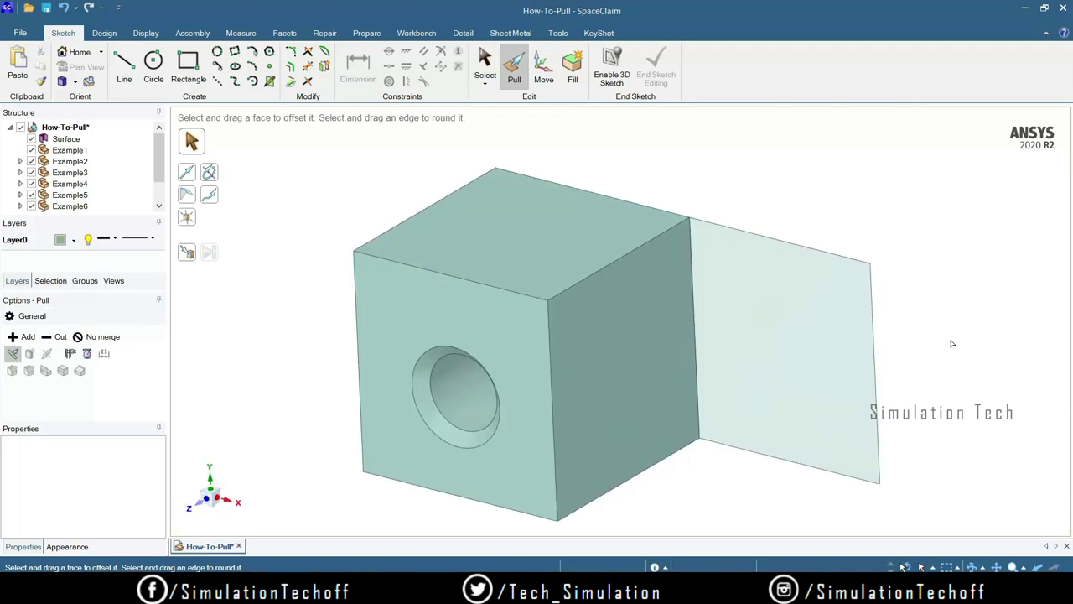
pyautogui.scroll(-2, 948, 347)
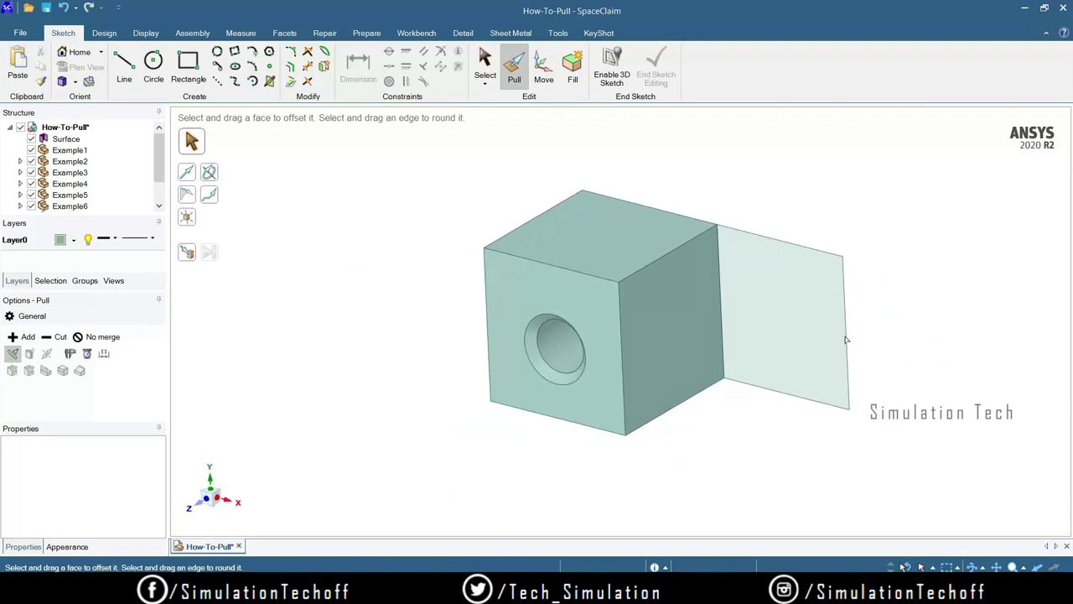
# - Extrude the free vertical edge of the new surface along positive Z into a second perpendicular surface
pyautogui.click(845, 339)
pyautogui.moveTo(847, 339); pyautogui.dragTo(784, 381)
pyautogui.moveTo(928, 386)
pyautogui.mouseDown(button='middle')
pyautogui.moveTo(914, 402)
pyautogui.moveTo(935, 393)
pyautogui.mouseUp(button='middle')
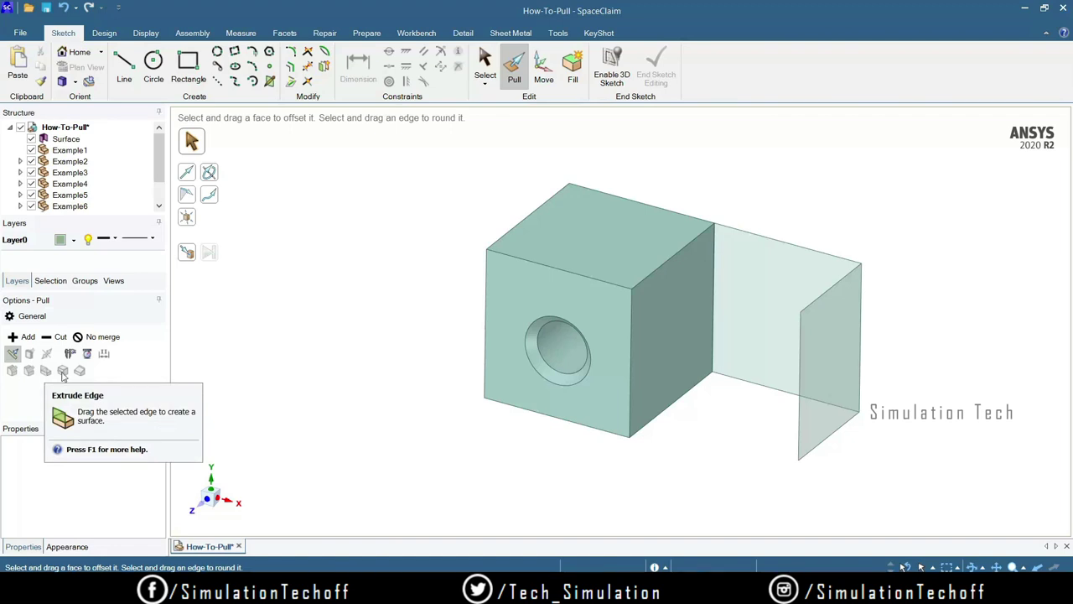
# - Undo both surfaces extruded from the cube's rear vertical edge and clear the edge selection
pyautogui.click(823, 311)
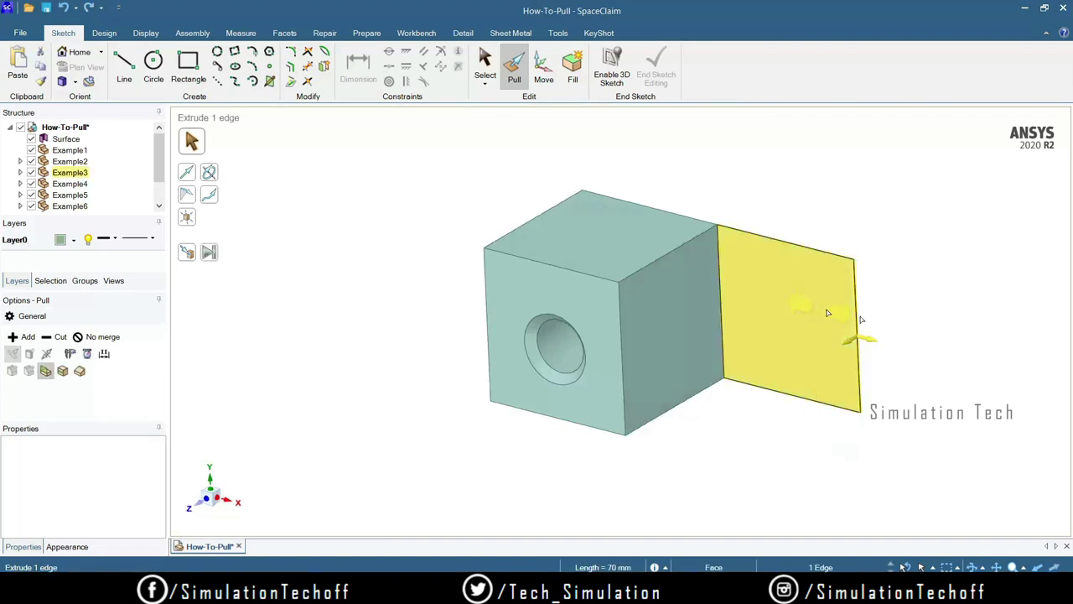
pyautogui.click(951, 333)
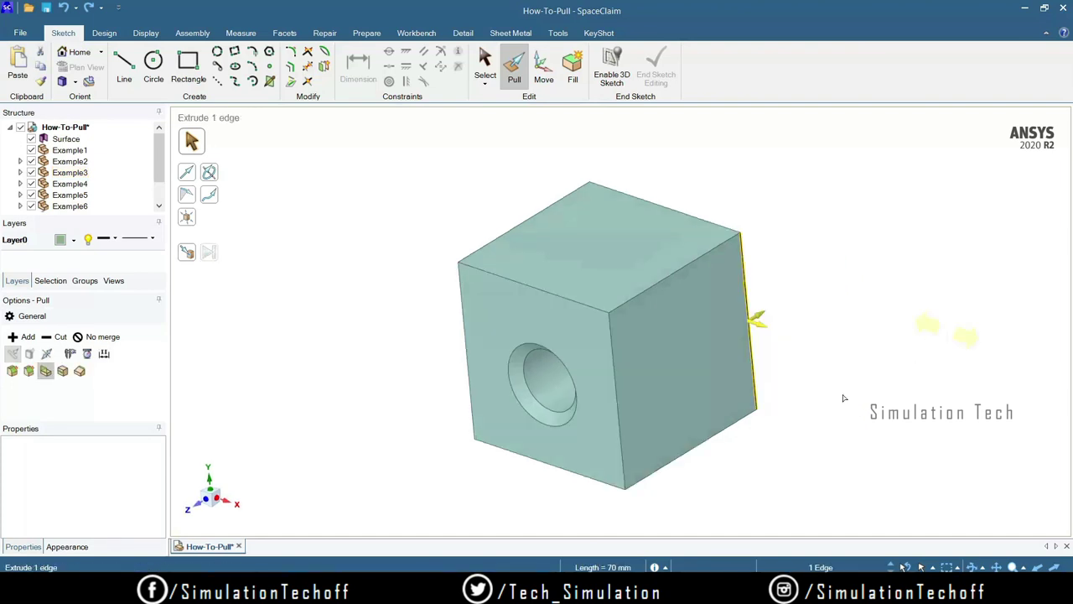
pyautogui.click(842, 373)
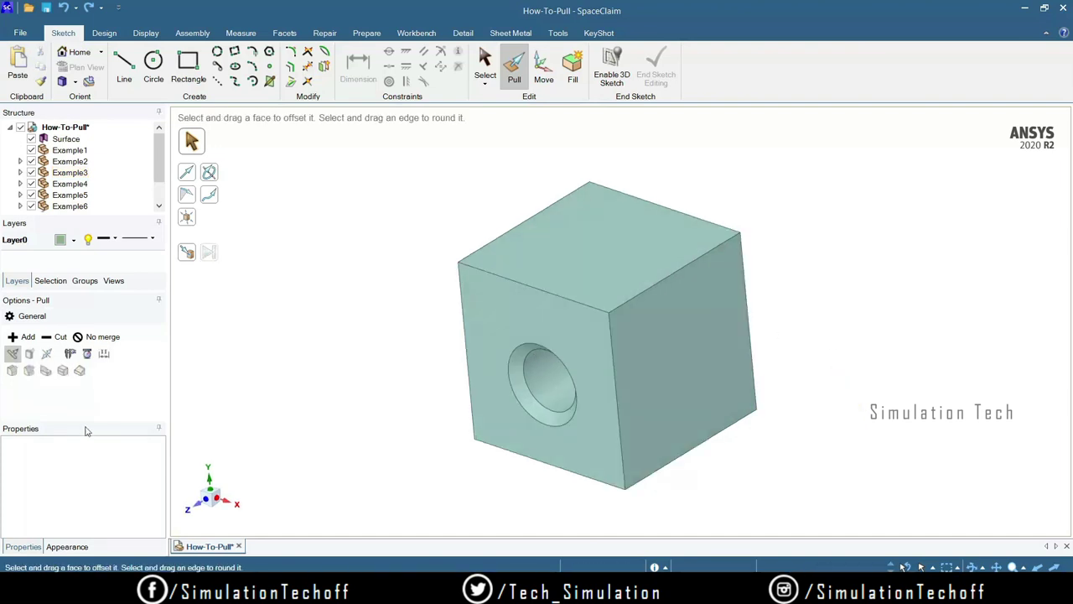
# - Copy the cube's front vertical edge across the +X side face by about 36 mm to split that face
pyautogui.click(749, 311)
pyautogui.click(642, 377)
pyautogui.click(615, 389)
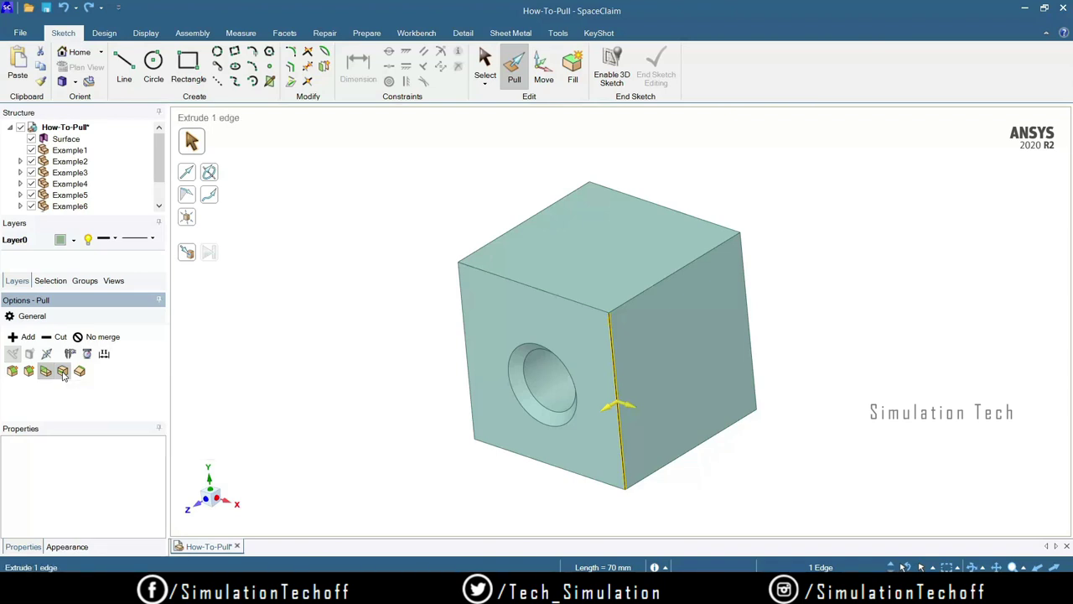
pyautogui.click(63, 372)
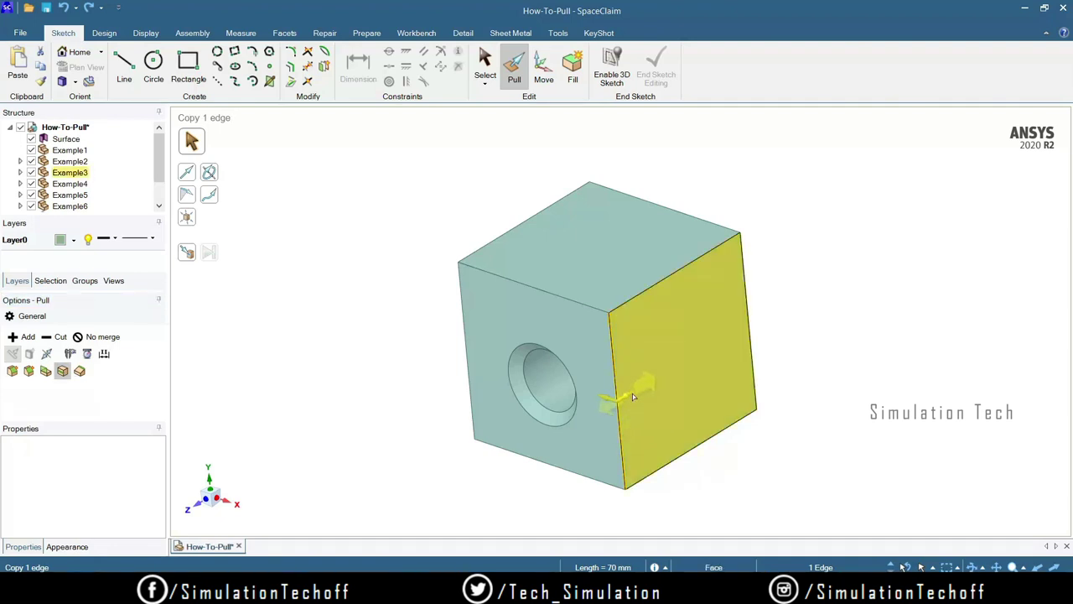
pyautogui.moveTo(632, 393); pyautogui.dragTo(703, 367)
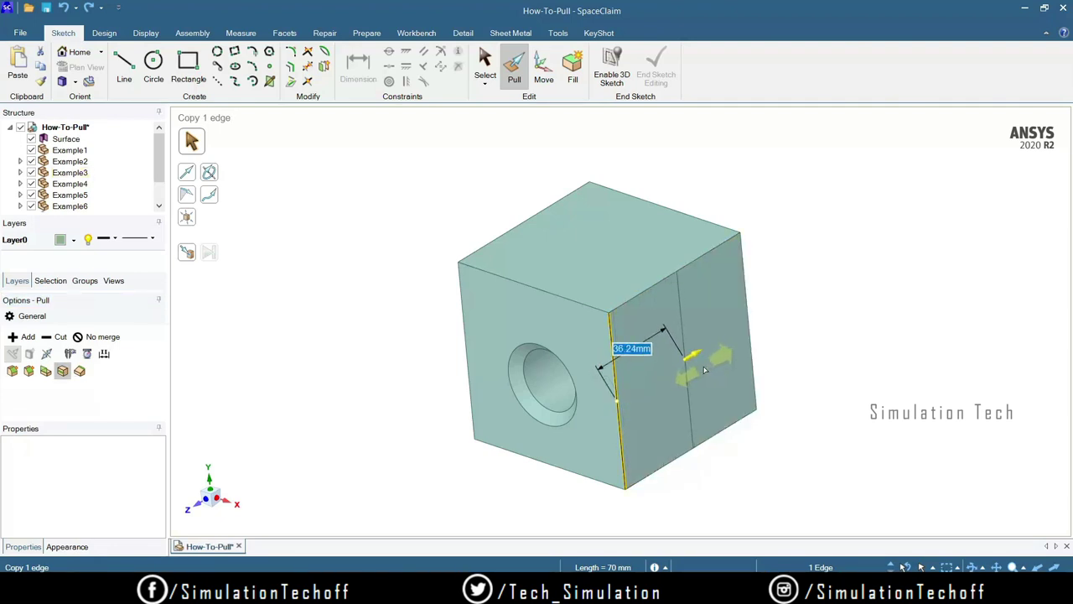
pyautogui.click(844, 383)
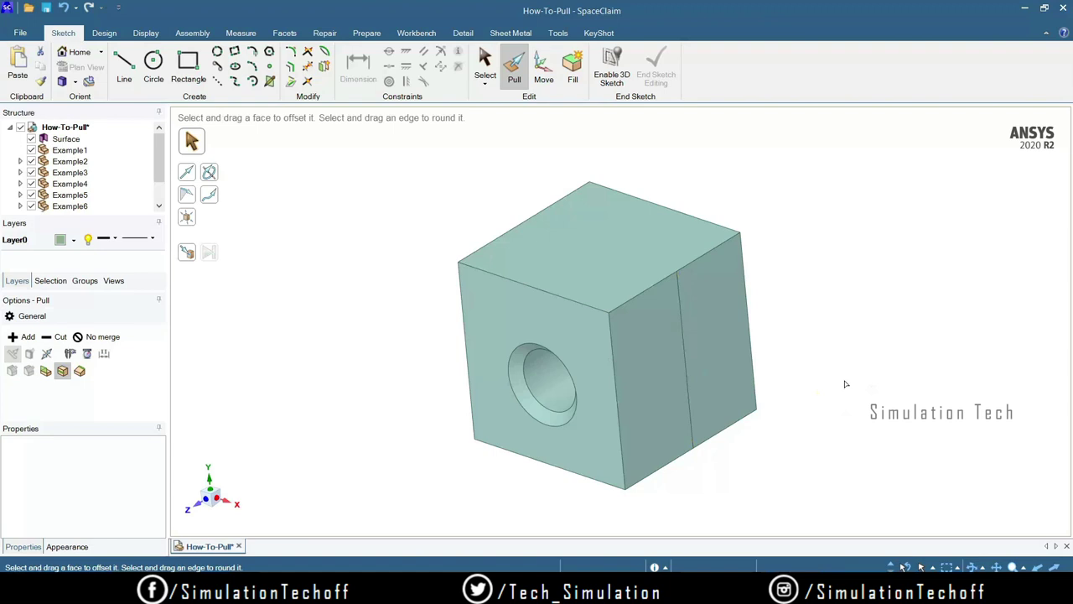
# - Examine the two face portions and the dividing edge on the cube's split side
pyautogui.click(633, 387)
pyautogui.click(722, 373)
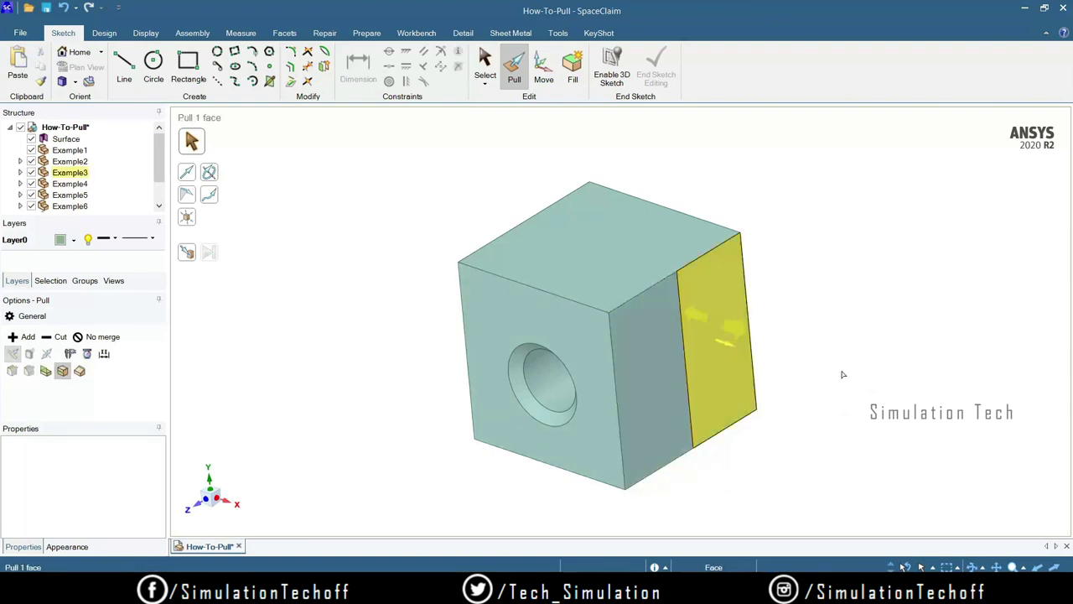
pyautogui.click(843, 375)
pyautogui.click(668, 399)
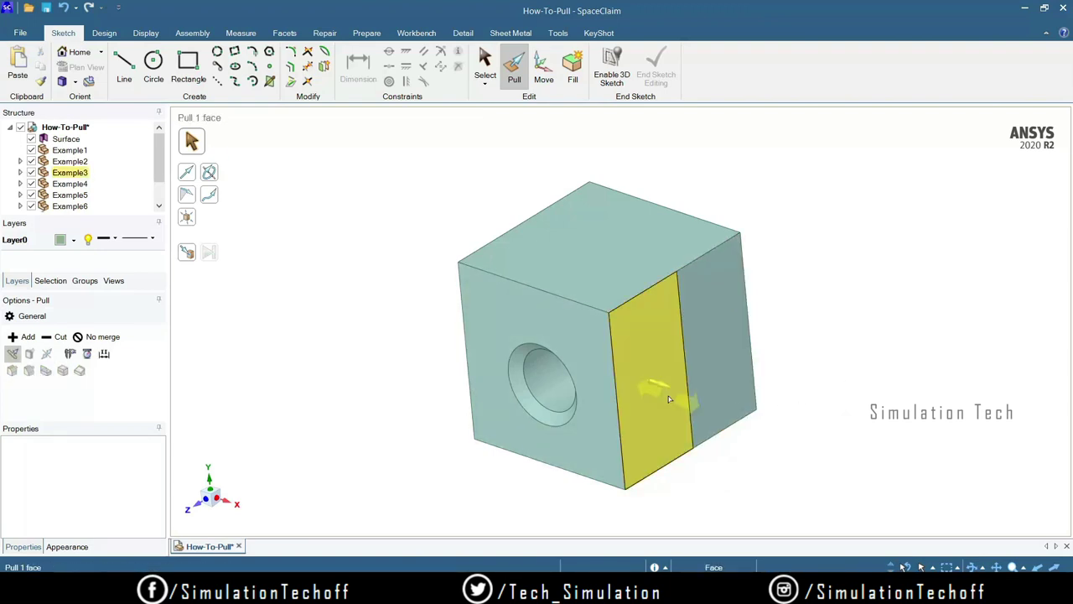
pyautogui.click(707, 367)
pyautogui.click(684, 362)
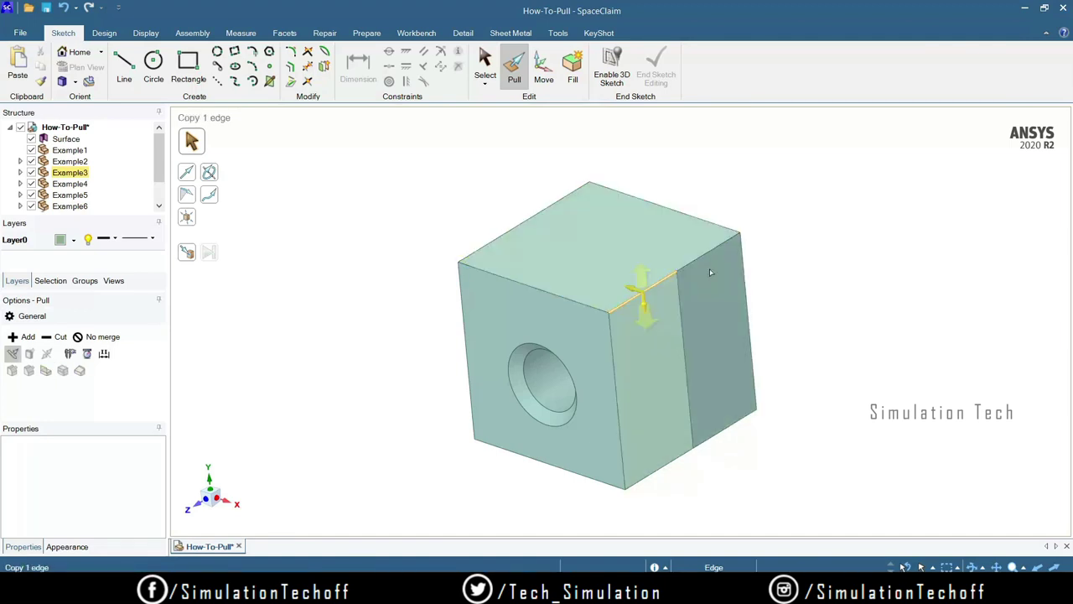
pyautogui.click(709, 269)
pyautogui.click(680, 286)
pyautogui.click(799, 398)
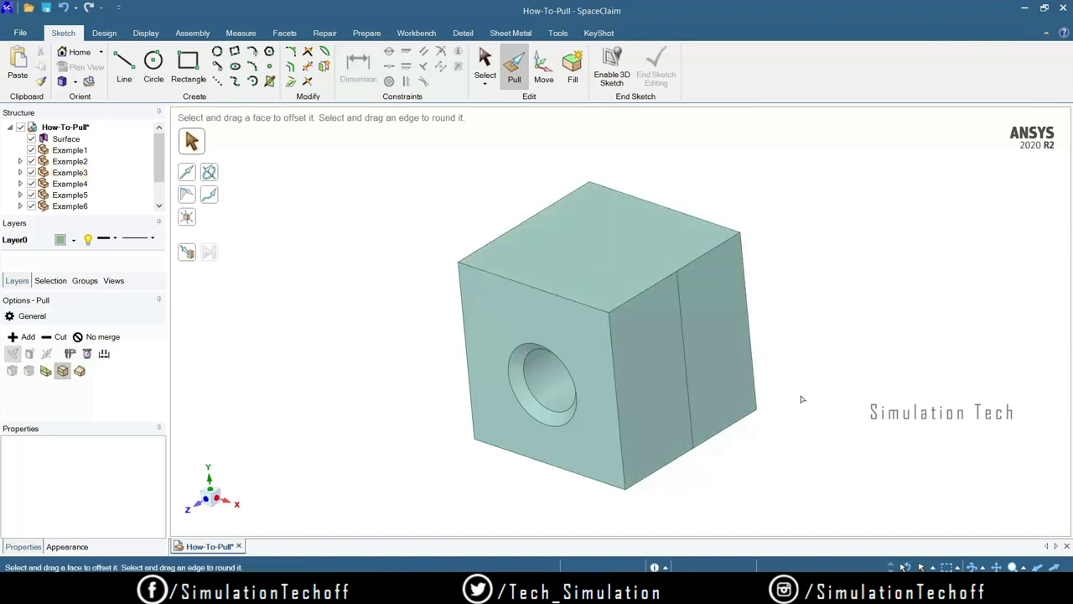
# - Pull the rear portion of the split side face into the cube by about 22.7 mm to cut a step
pyautogui.moveTo(864, 448); pyautogui.dragTo(745, 398, button='middle')
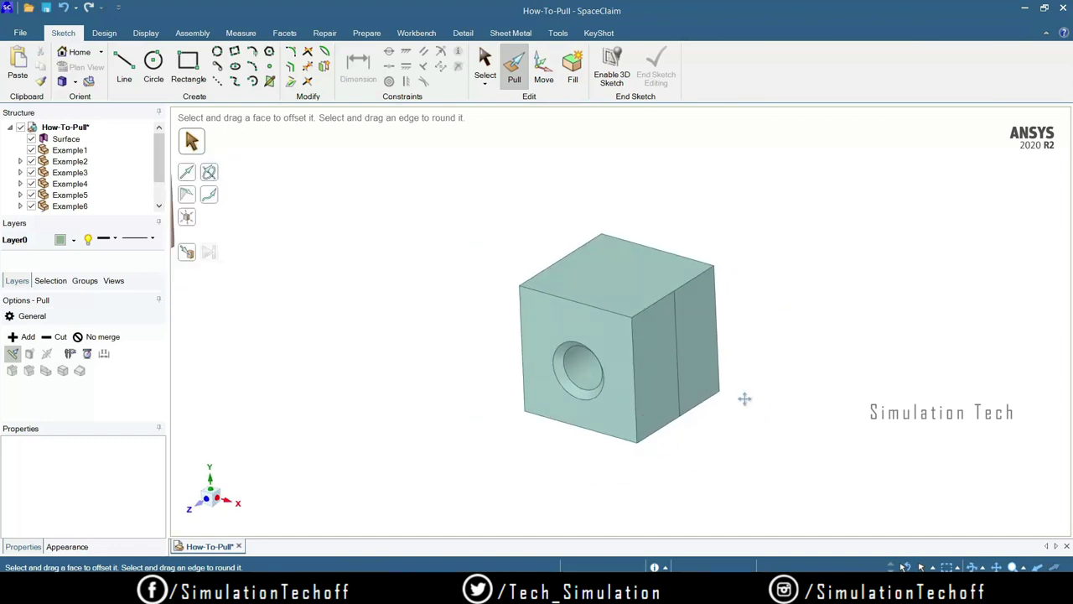
pyautogui.click(683, 349)
pyautogui.moveTo(686, 353); pyautogui.dragTo(654, 321)
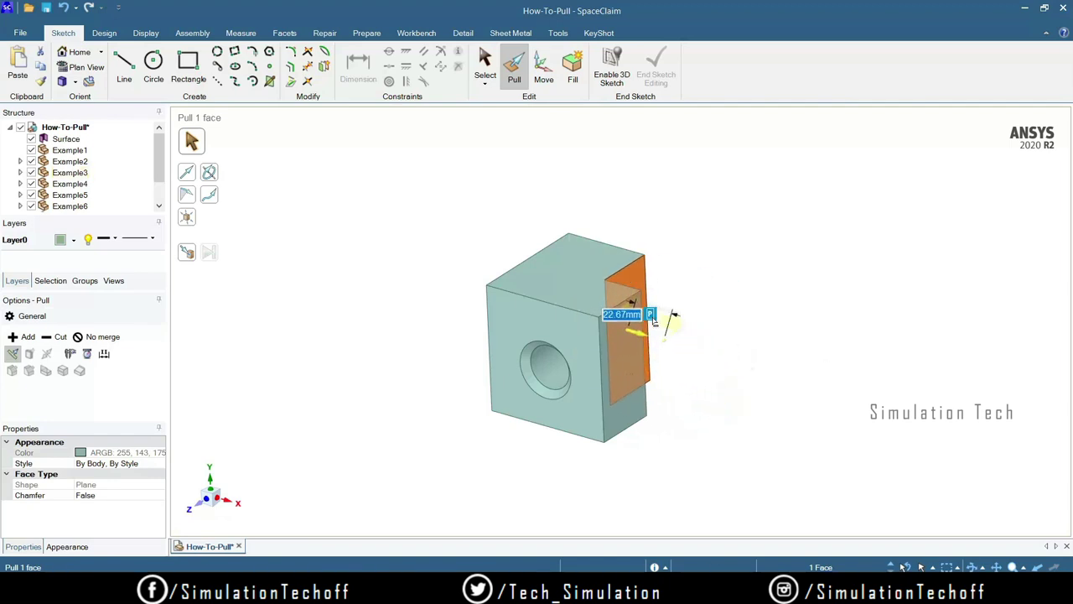
pyautogui.moveTo(787, 369); pyautogui.dragTo(762, 360)
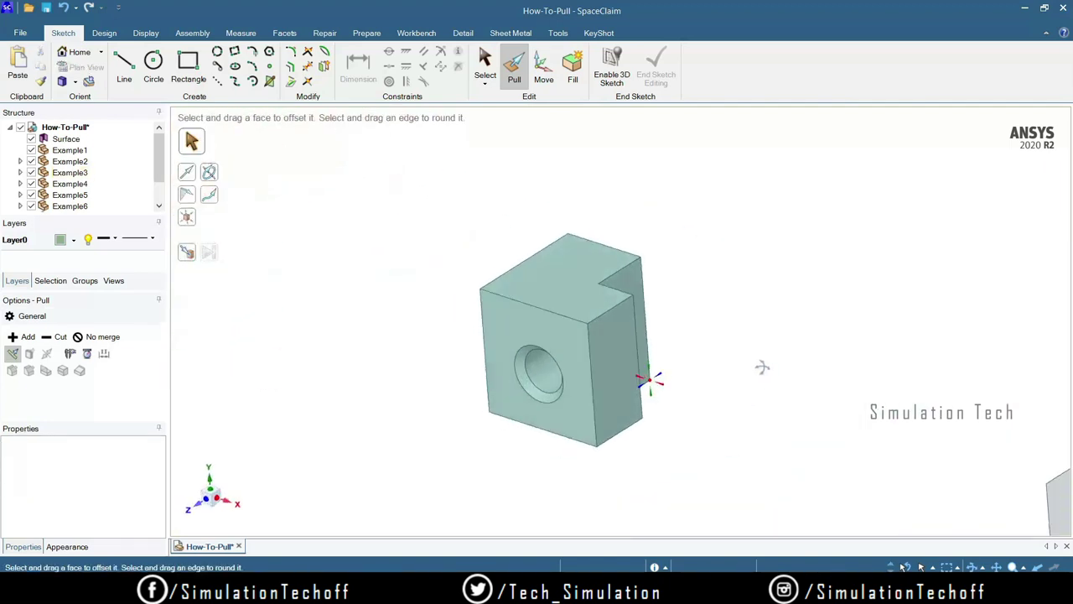
# - Pivot the cube's front vertical edge outward along +Z by about 35 mm so the hole face slants
pyautogui.moveTo(762, 364); pyautogui.dragTo(746, 396, button='middle')
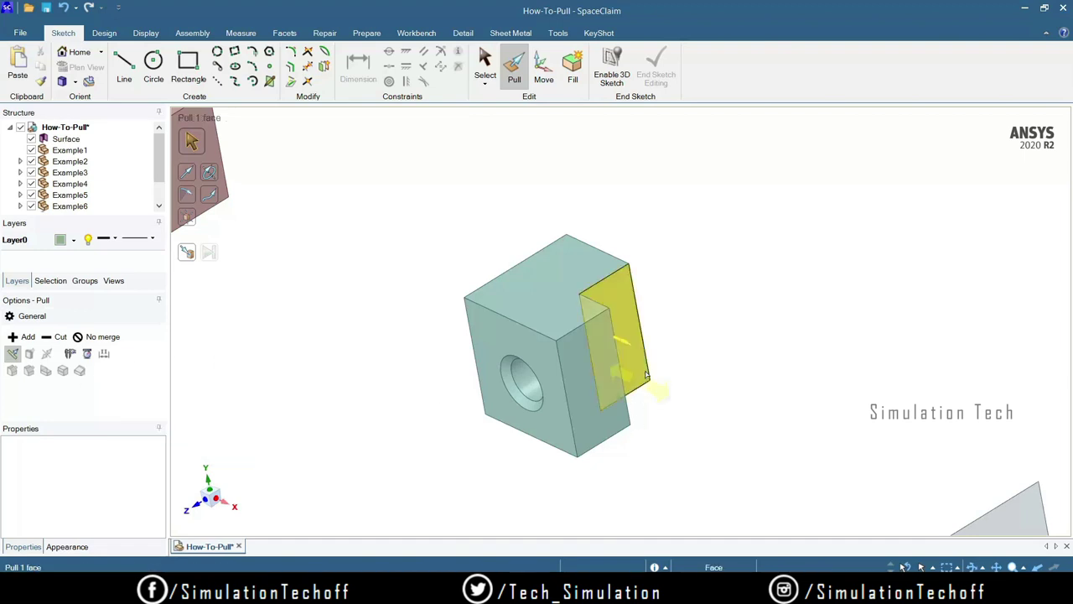
pyautogui.scroll(3, 648, 372)
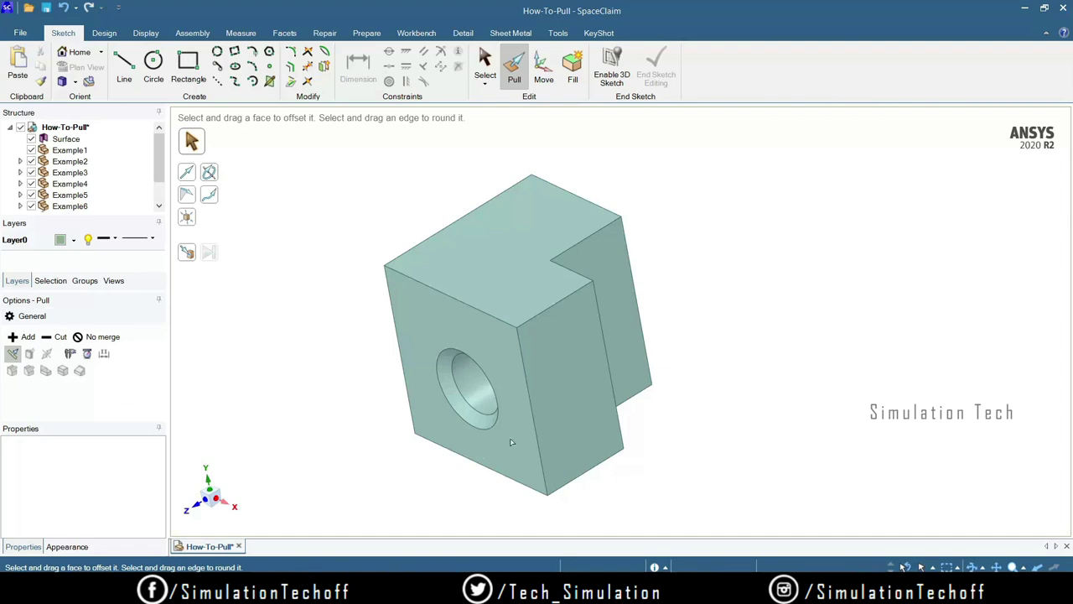
pyautogui.click(535, 428)
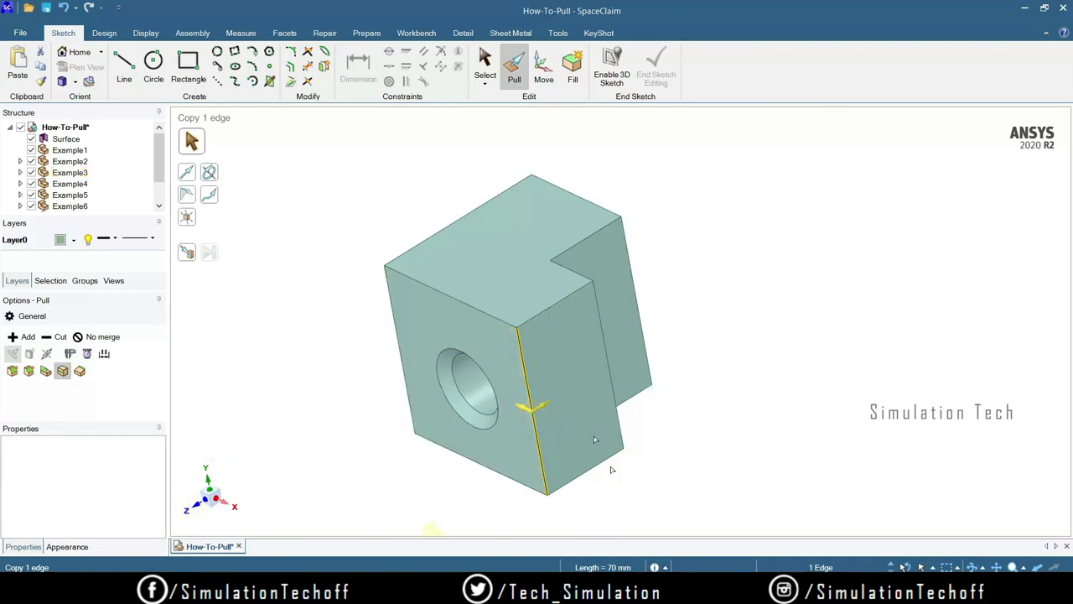
pyautogui.click(80, 372)
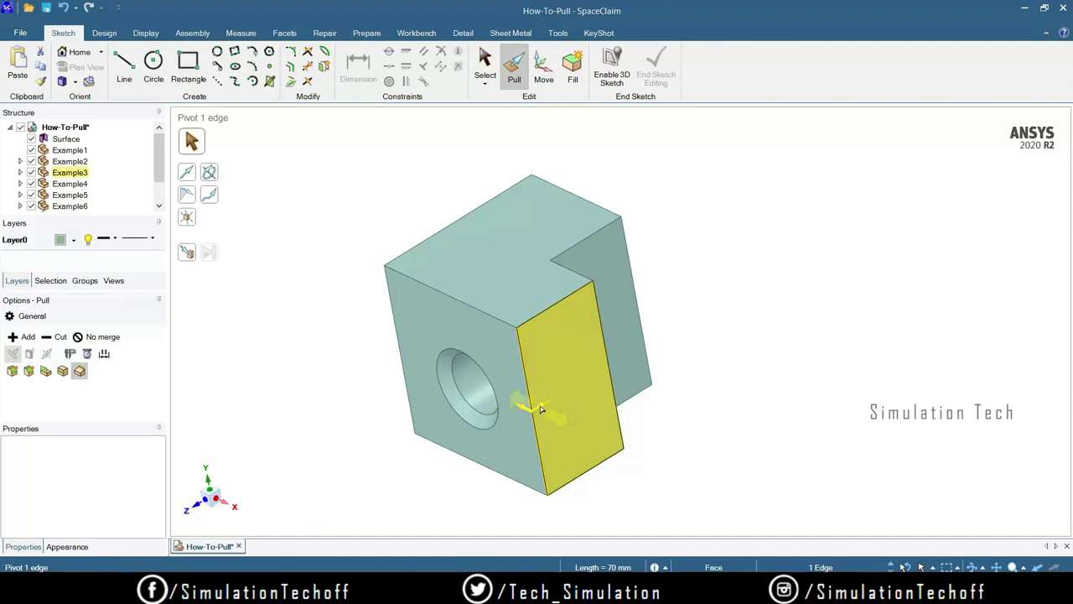
pyautogui.moveTo(565, 399); pyautogui.dragTo(471, 462)
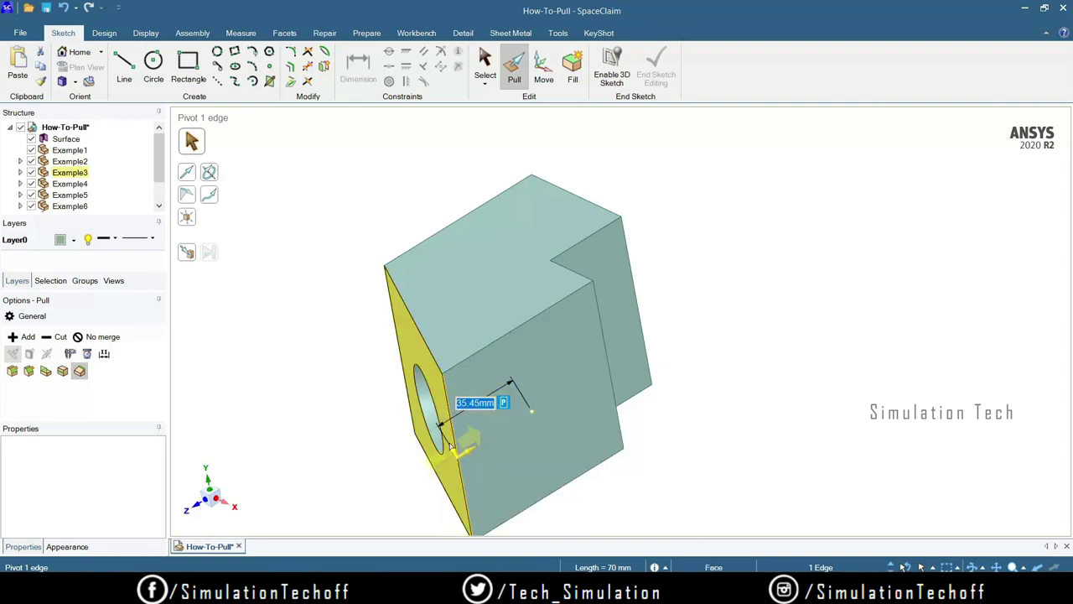
pyautogui.moveTo(411, 413); pyautogui.dragTo(466, 458)
pyautogui.click(618, 469)
# - Examine the slanted hole face from several angles and the neighbouring example bodies around the cube
pyautogui.hotkey('ctrl', 'z')
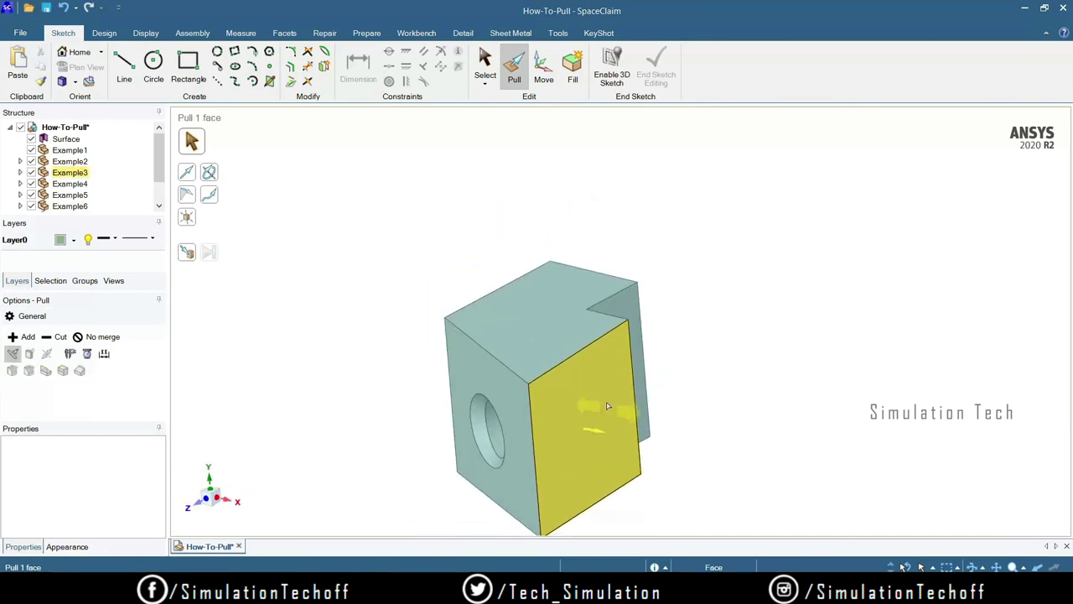
pyautogui.hotkey('ctrl', 'z')
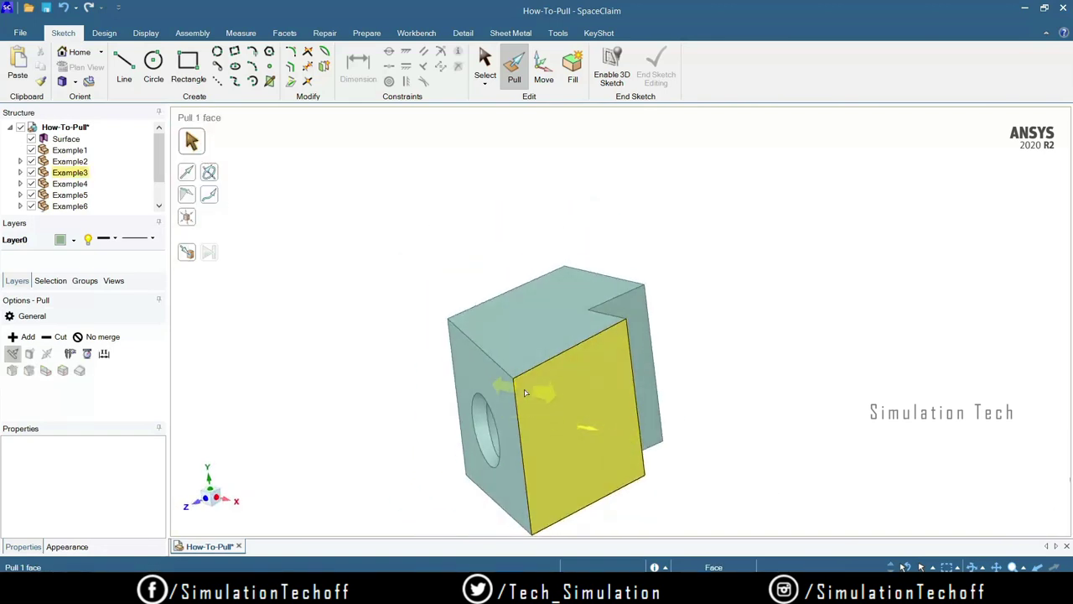
pyautogui.hotkey('ctrl', 'z')
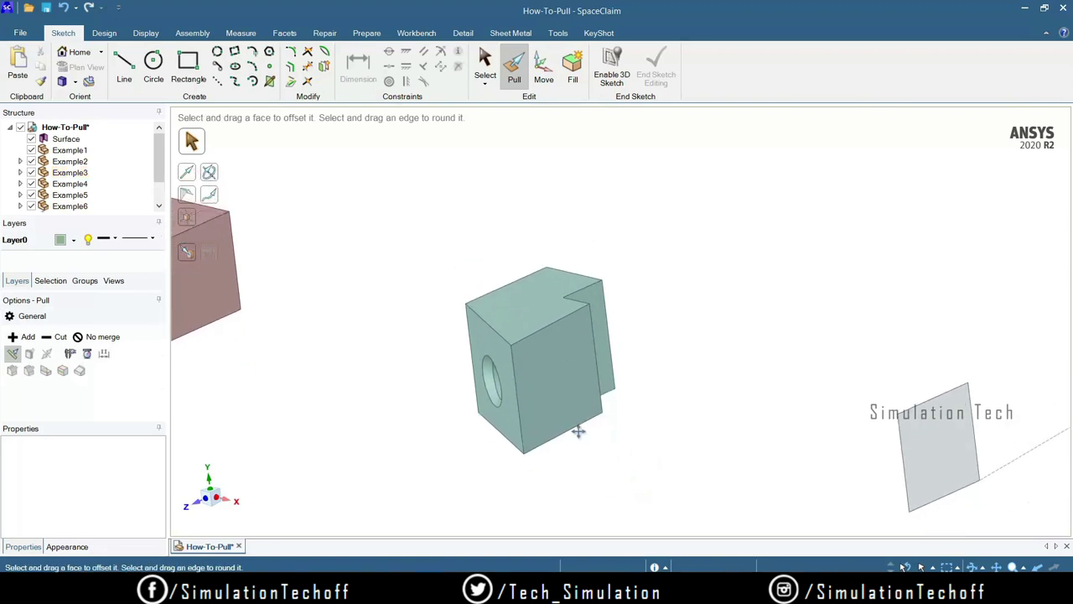
pyautogui.click(563, 394)
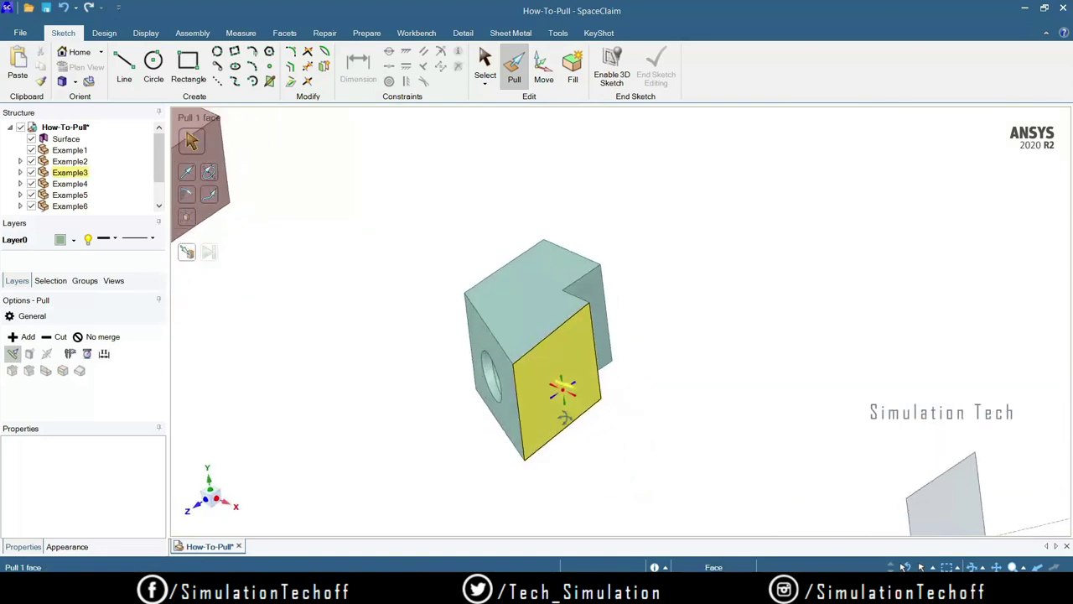
pyautogui.hotkey('ctrl', 'z')
pyautogui.hotkey('ctrl', 'y')
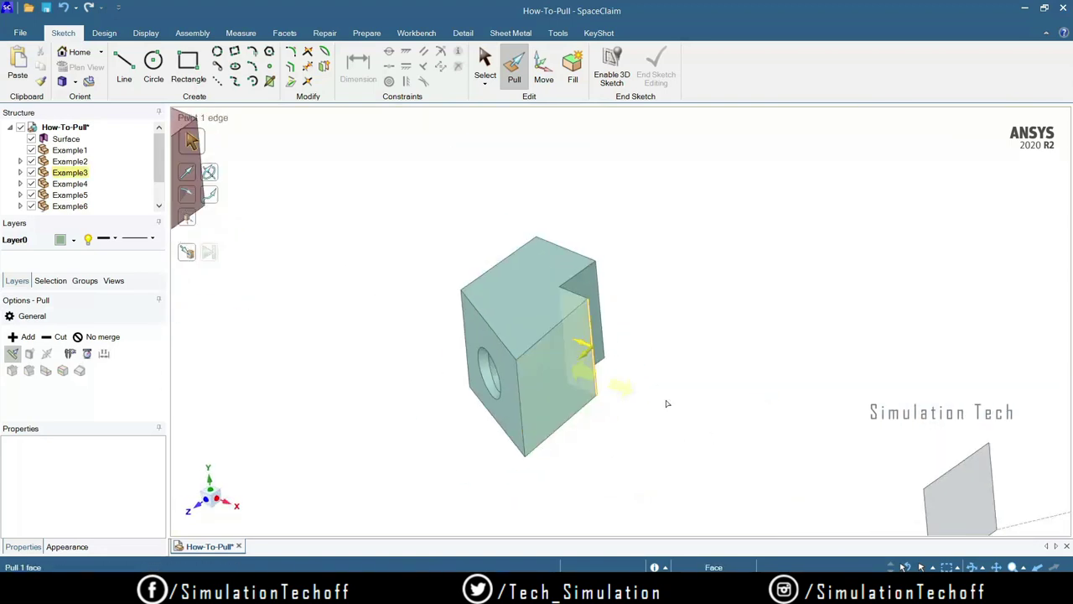
pyautogui.hotkey('ctrl', 'z')
pyautogui.scroll(-3, 656, 312)
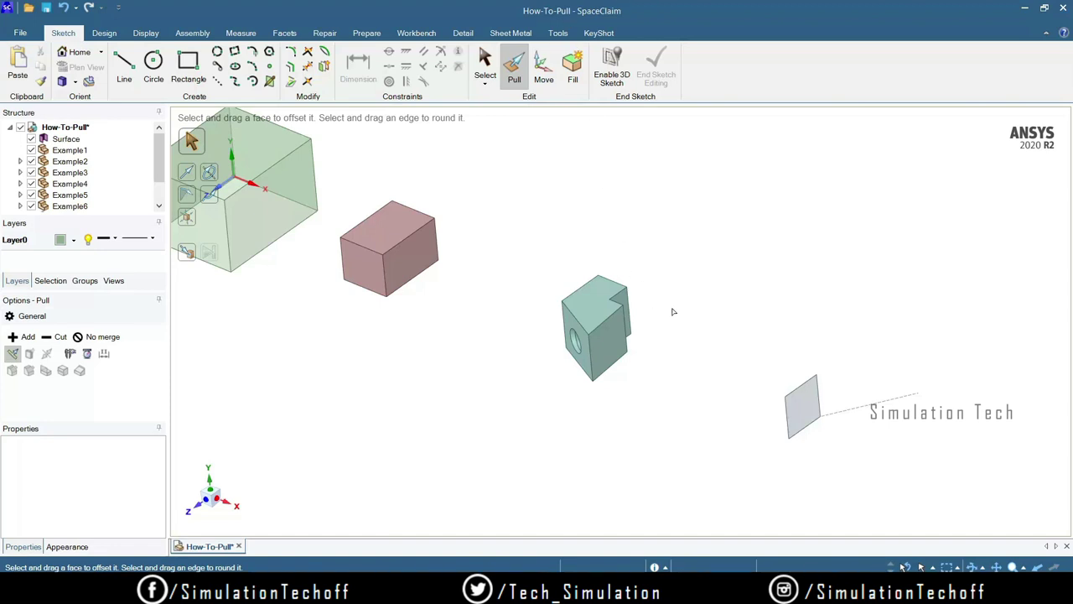
pyautogui.scroll(2, 674, 331)
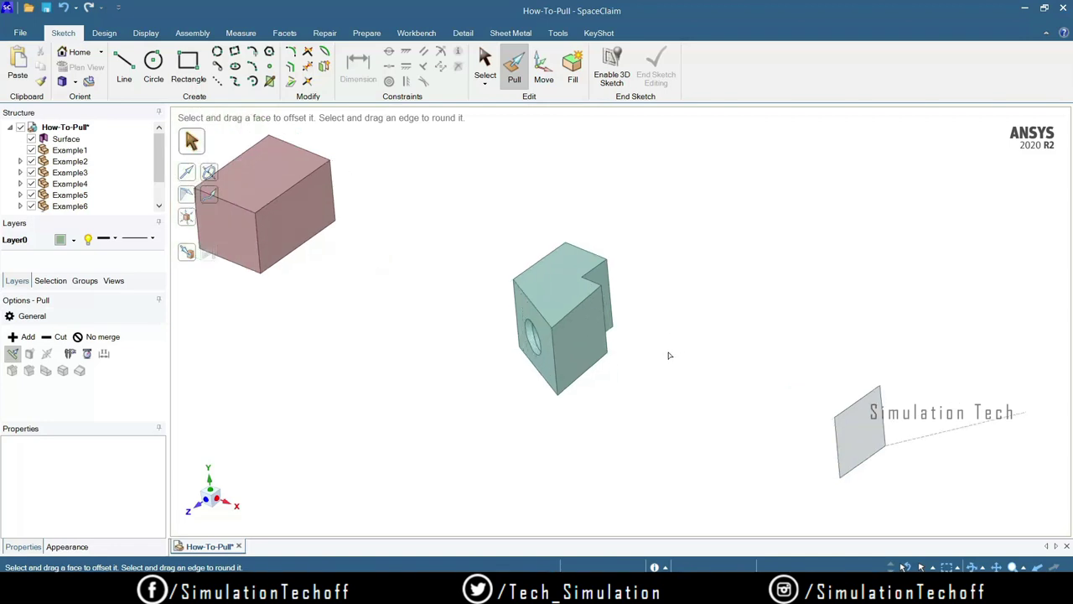
pyautogui.scroll(-3, 668, 354)
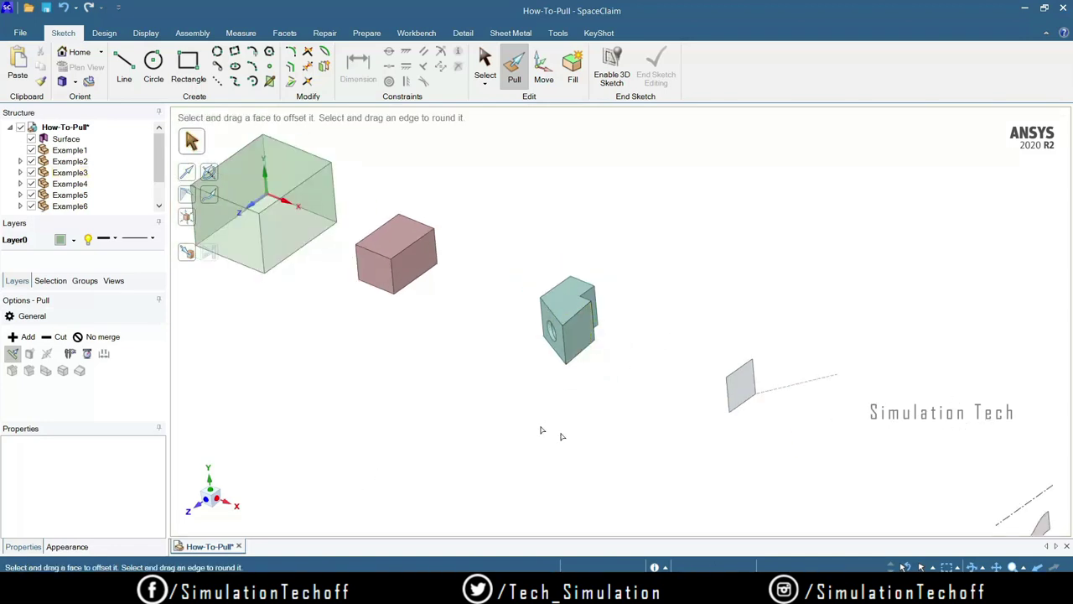
pyautogui.scroll(-2, 813, 434)
pyautogui.moveTo(818, 436); pyautogui.dragTo(672, 390, button='middle')
pyautogui.scroll(2, 527, 366)
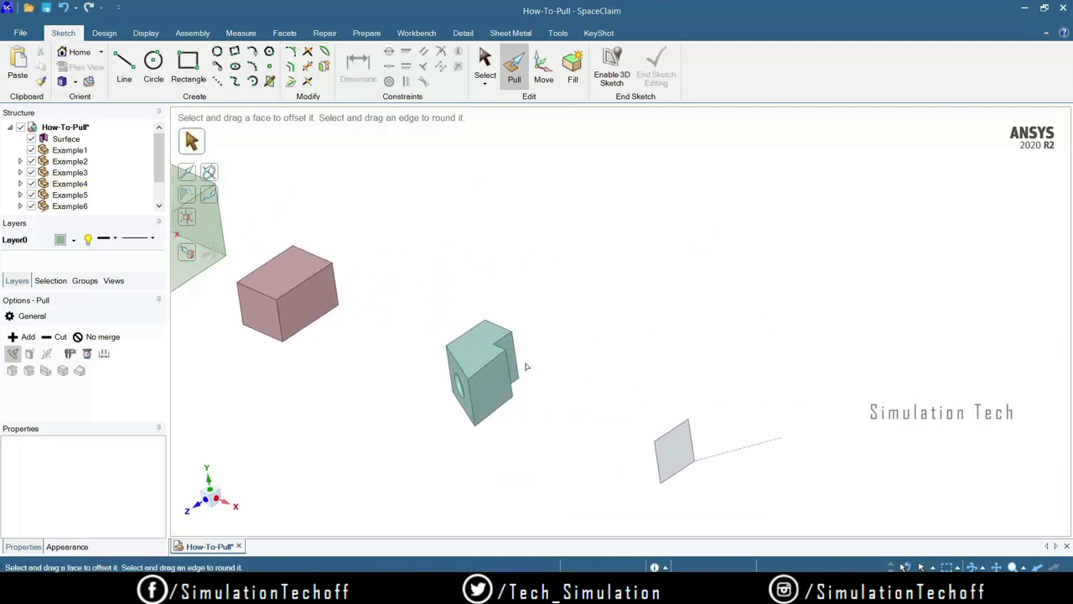
# - Pull the top face of the Example2 block upward to make the block taller
pyautogui.click(294, 280)
pyautogui.moveTo(289, 268); pyautogui.dragTo(307, 254)
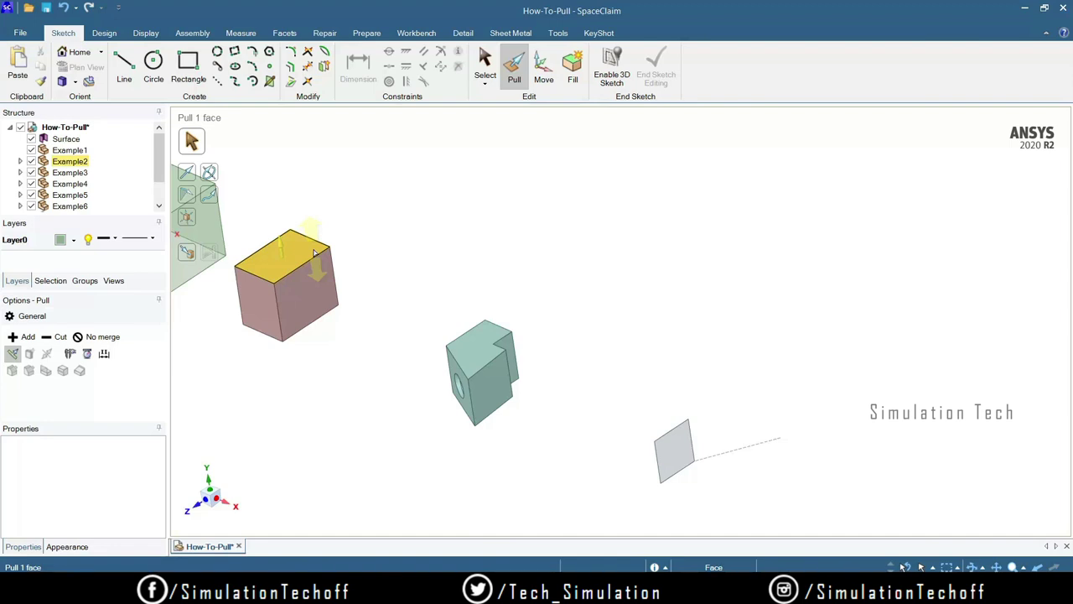
pyautogui.click(745, 391)
pyautogui.press('z')
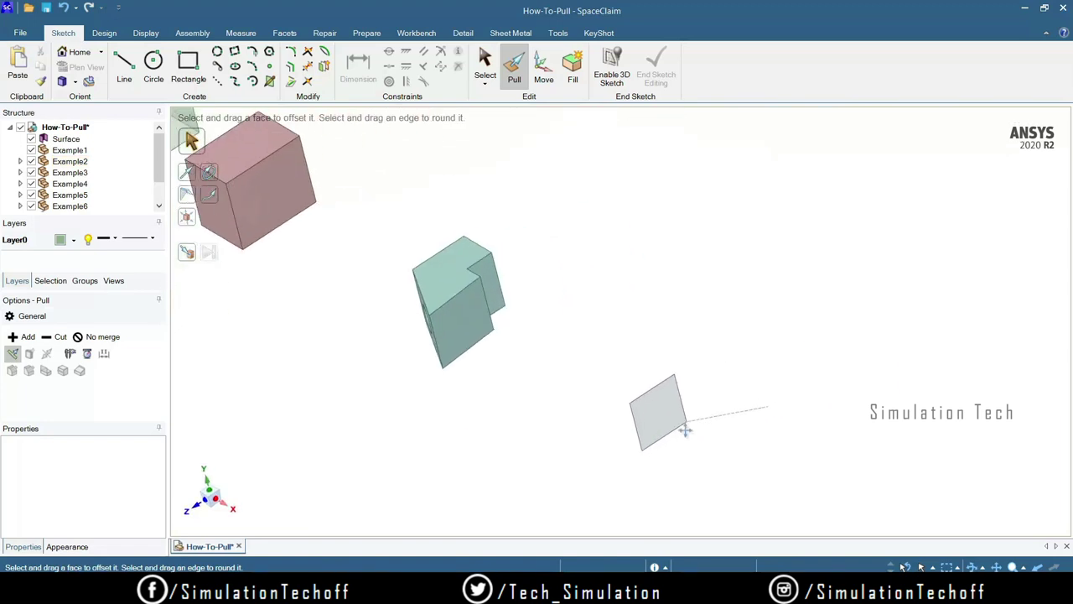
# - Select the green surface box, the Example2 block and the Example3 cube together and delete all three bodies
pyautogui.scroll(-3, 562, 404)
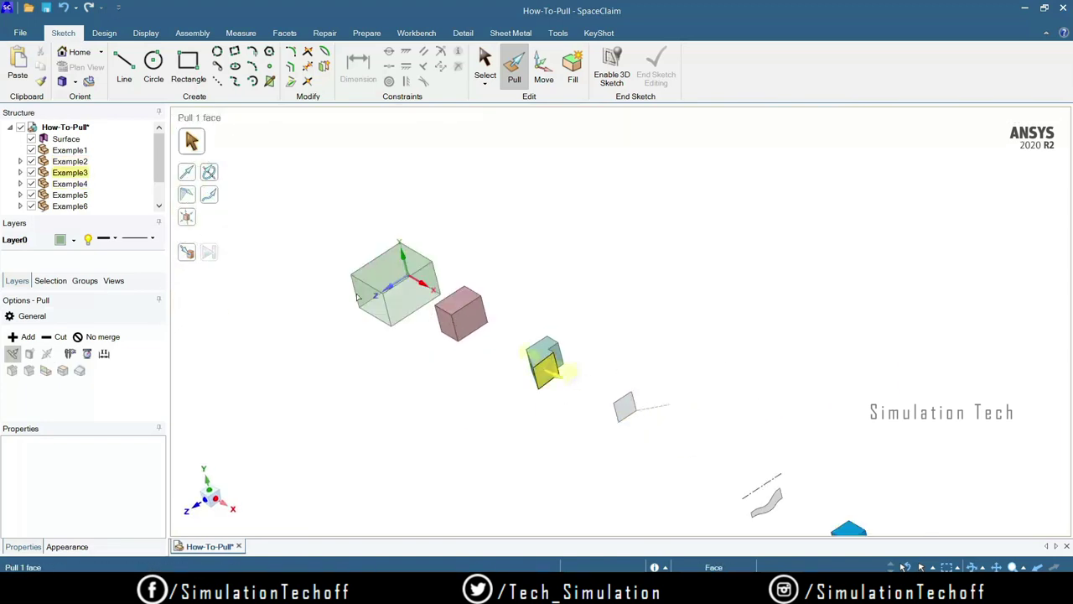
pyautogui.press('s')
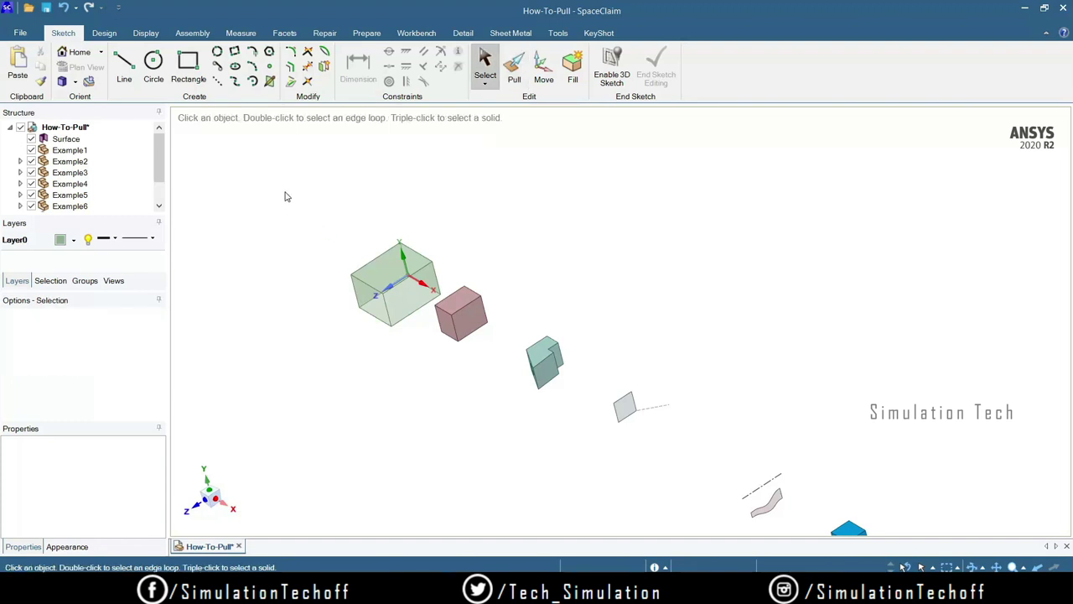
pyautogui.moveTo(284, 191); pyautogui.dragTo(675, 433)
pyautogui.moveTo(285, 192); pyautogui.dragTo(303, 208)
pyautogui.moveTo(296, 196); pyautogui.dragTo(581, 402)
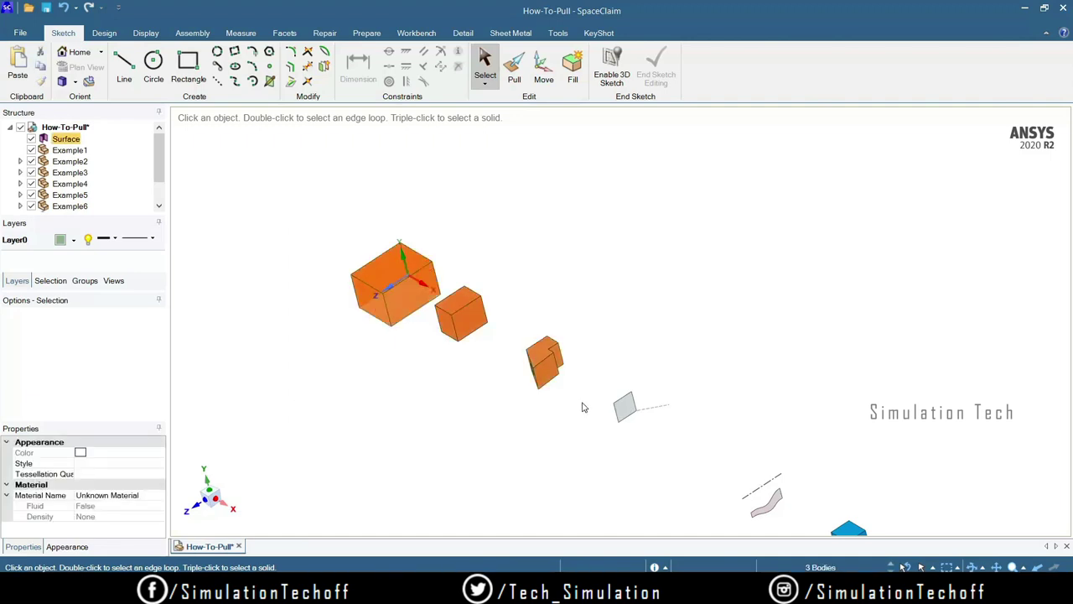
pyautogui.press('Delete')
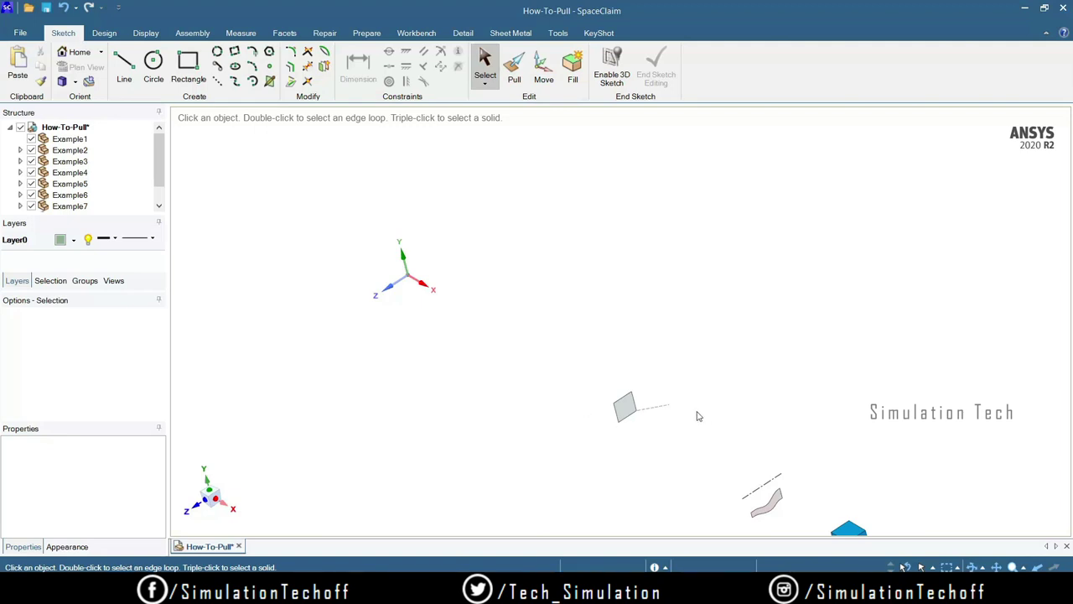
# - Activate the Pull tool and examine the flat surface with its dashed line, the tool guides and the remaining examples
pyautogui.scroll(3, 651, 419)
pyautogui.moveTo(651, 466); pyautogui.dragTo(588, 371, button='middle')
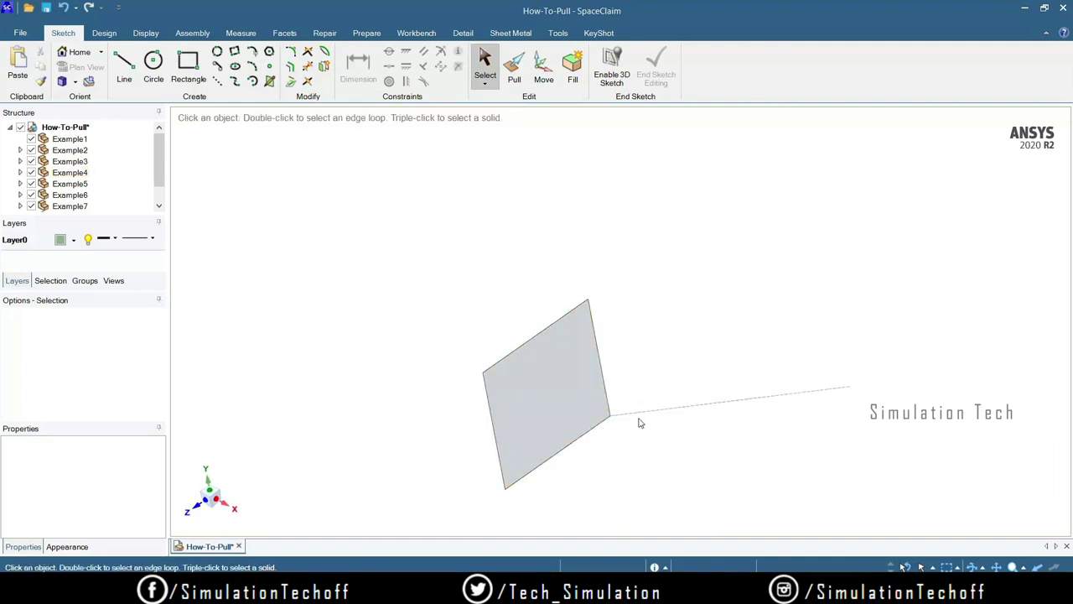
pyautogui.click(514, 70)
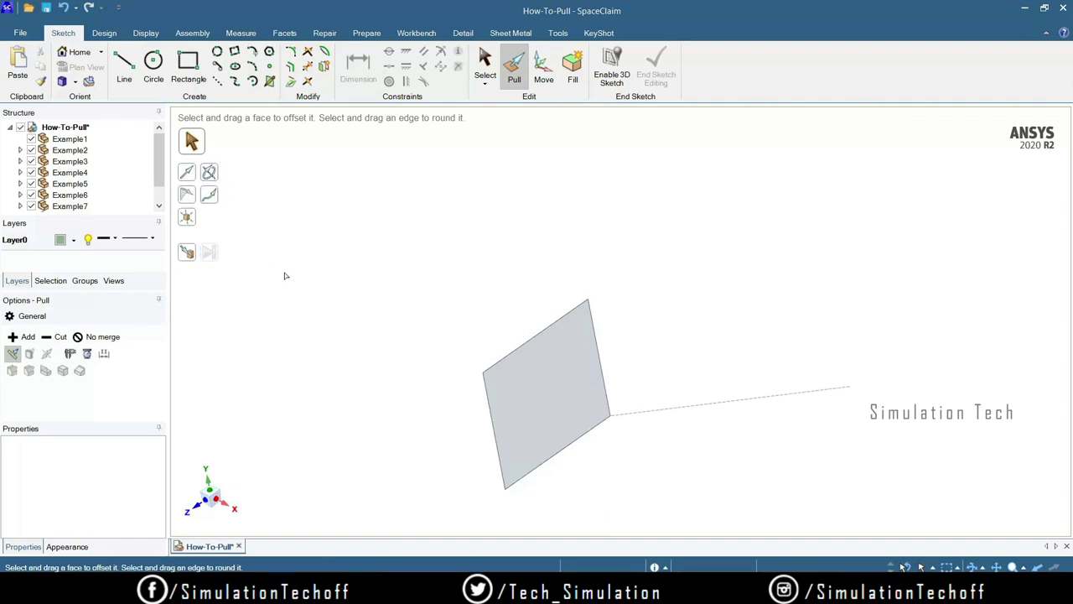
pyautogui.scroll(2, 618, 422)
pyautogui.scroll(-3, 617, 414)
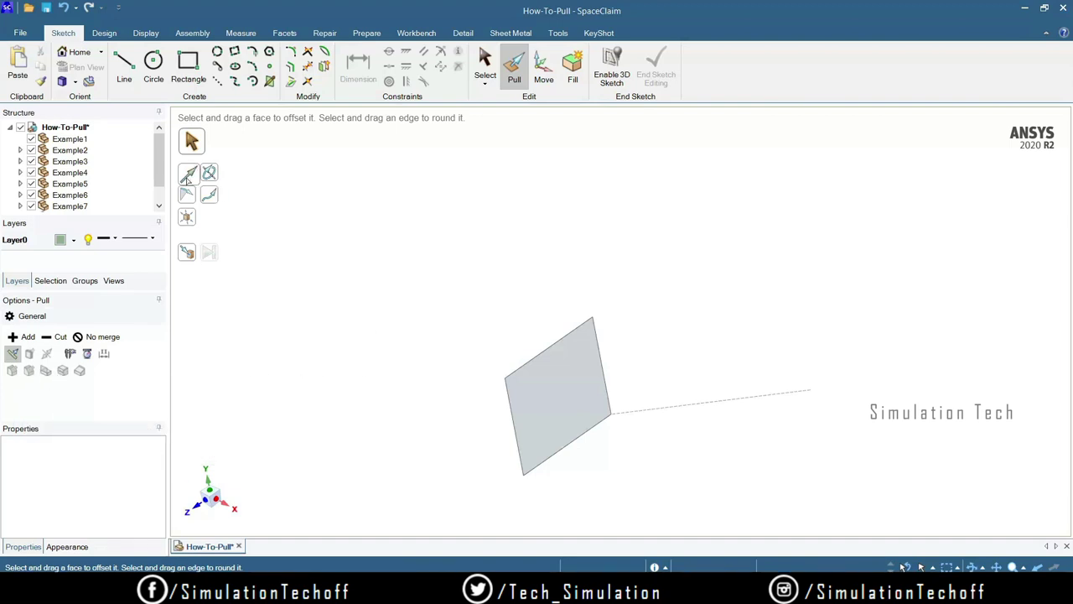
pyautogui.scroll(3, 695, 363)
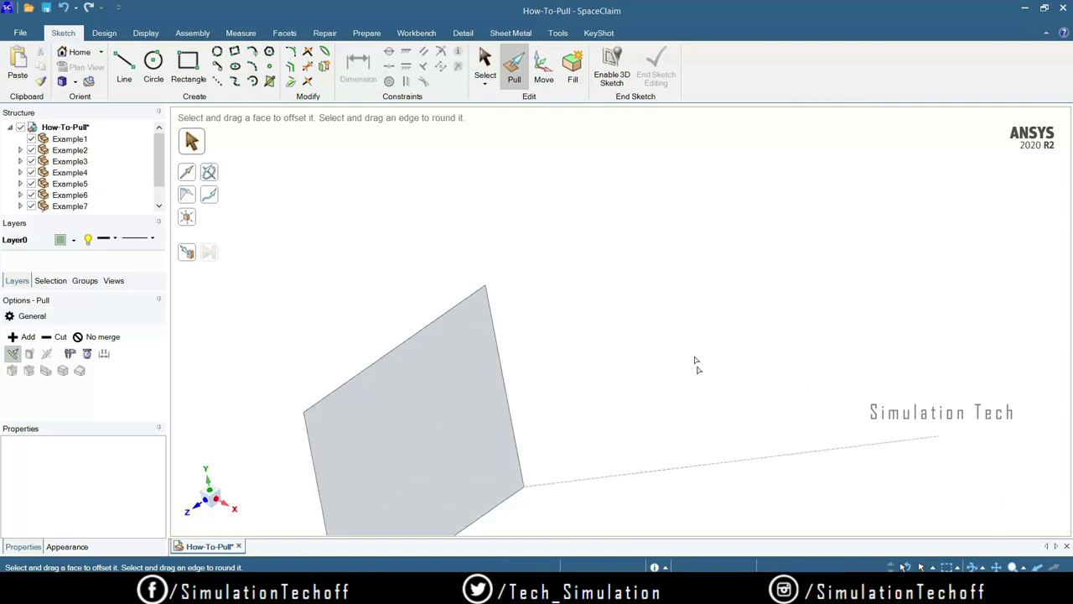
pyautogui.scroll(-3, 727, 409)
pyautogui.scroll(-6, 726, 409)
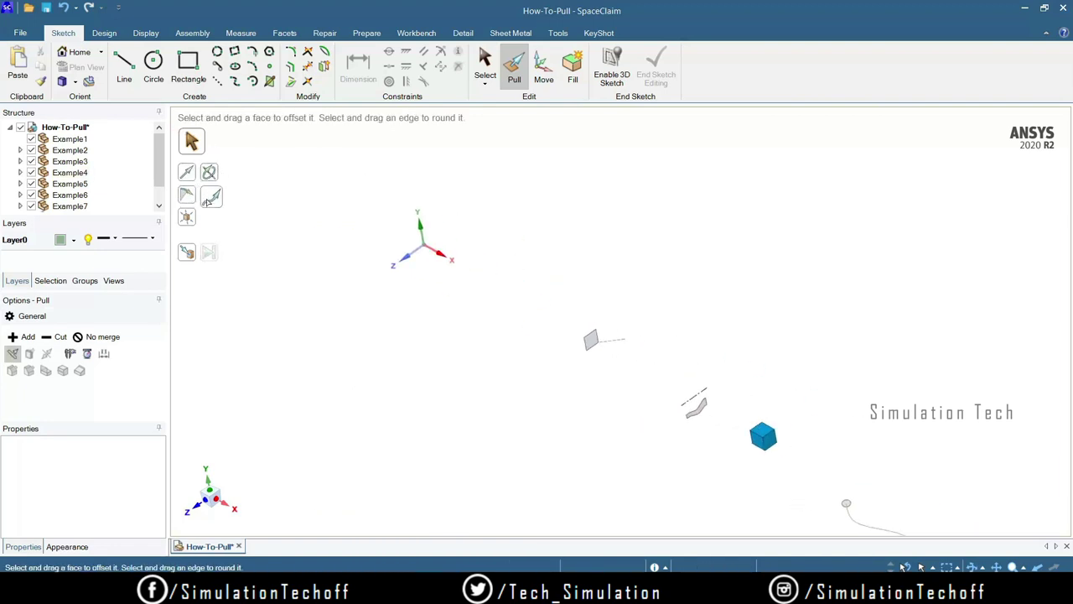
pyautogui.scroll(2, 578, 342)
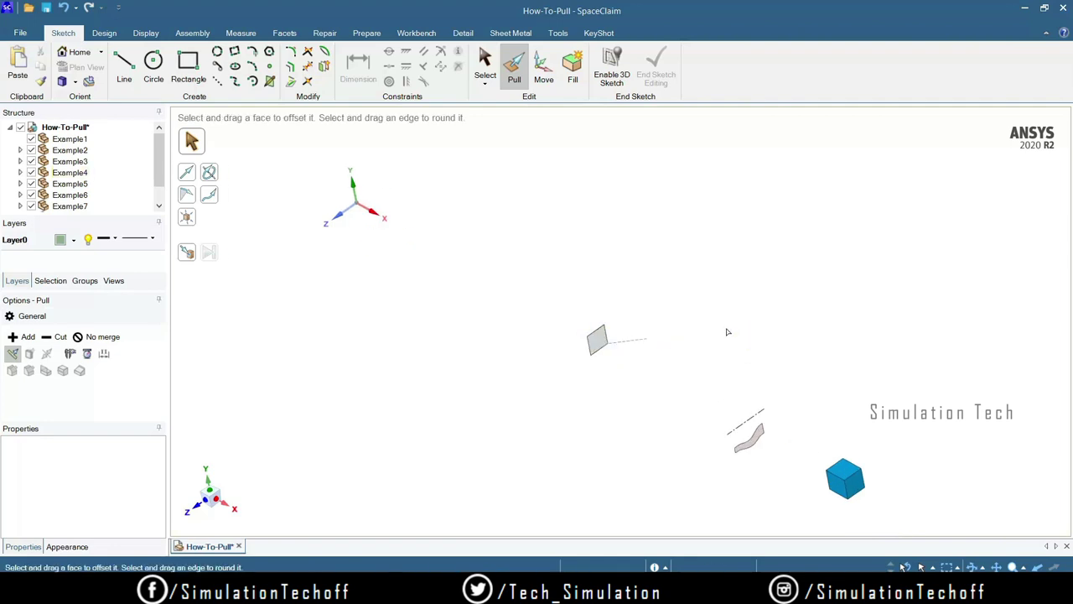